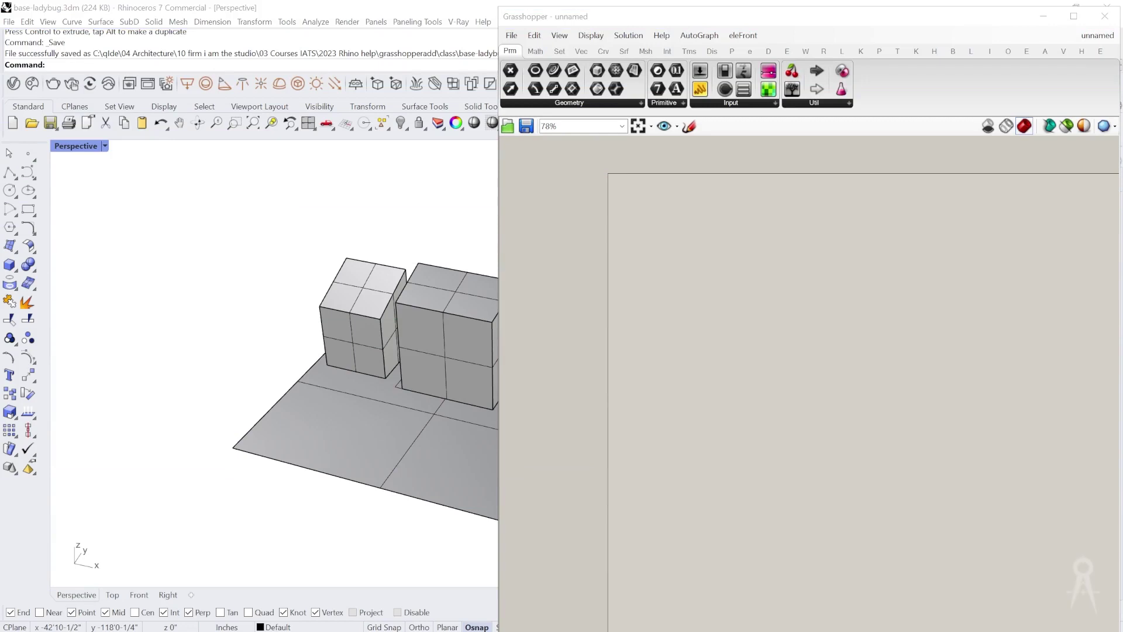
scroll(277, 288, down, 8)
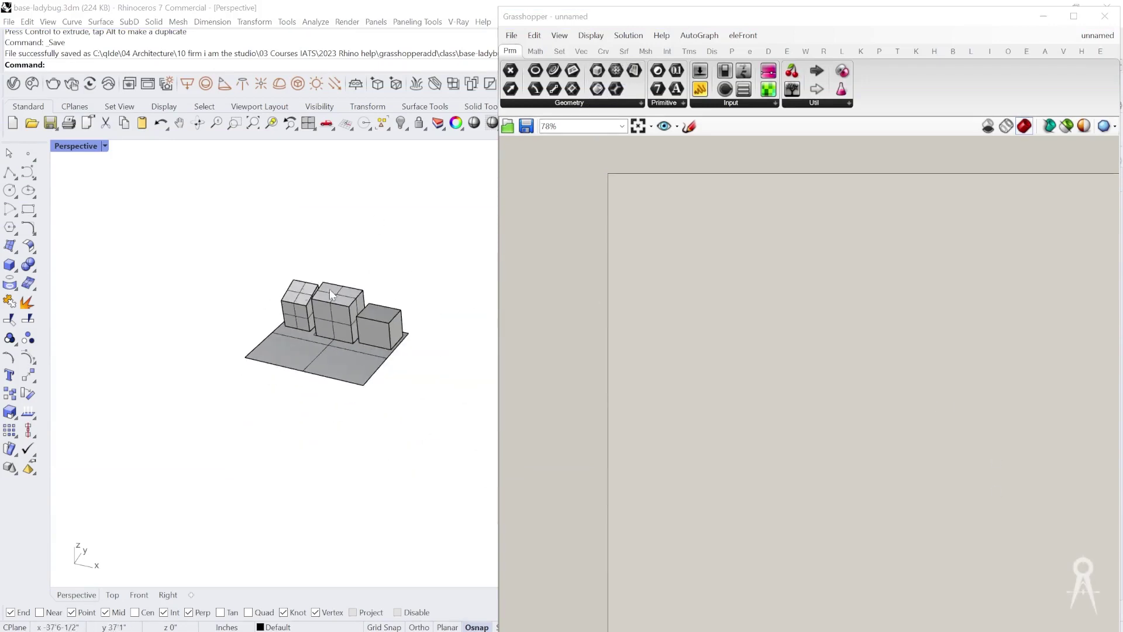
scroll(355, 287, up, 8)
right_drag(357, 291, 314, 286)
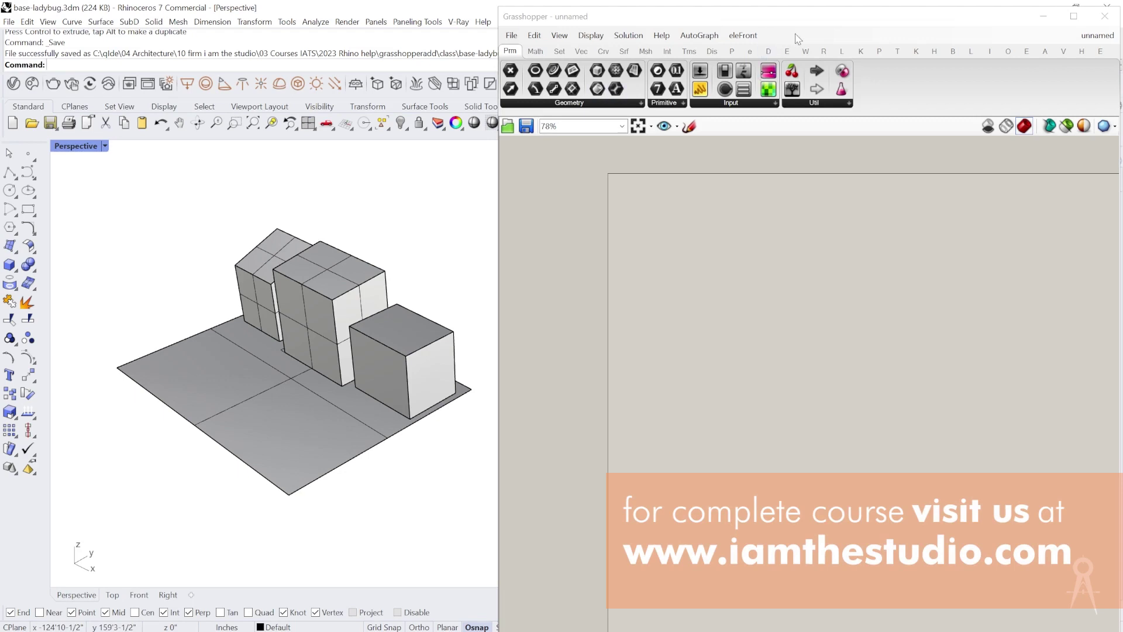
- Show the Ladybug components and place an empty text panel near the upper-left corner of the Grasshopper canvas
click(842, 51)
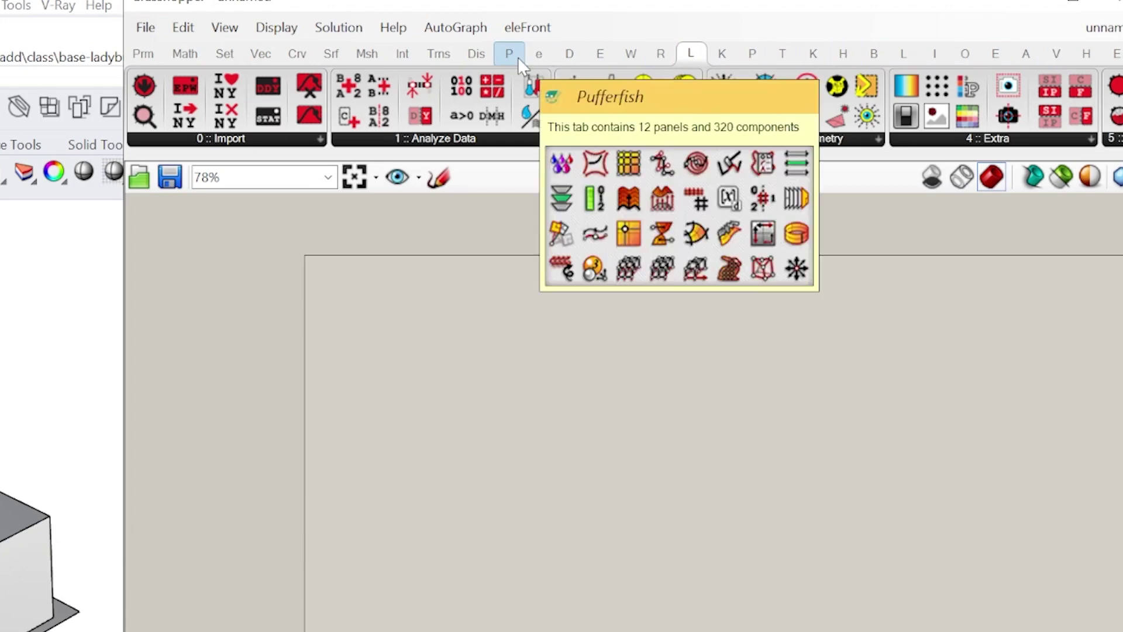
right_drag(325, 436, 217, 487)
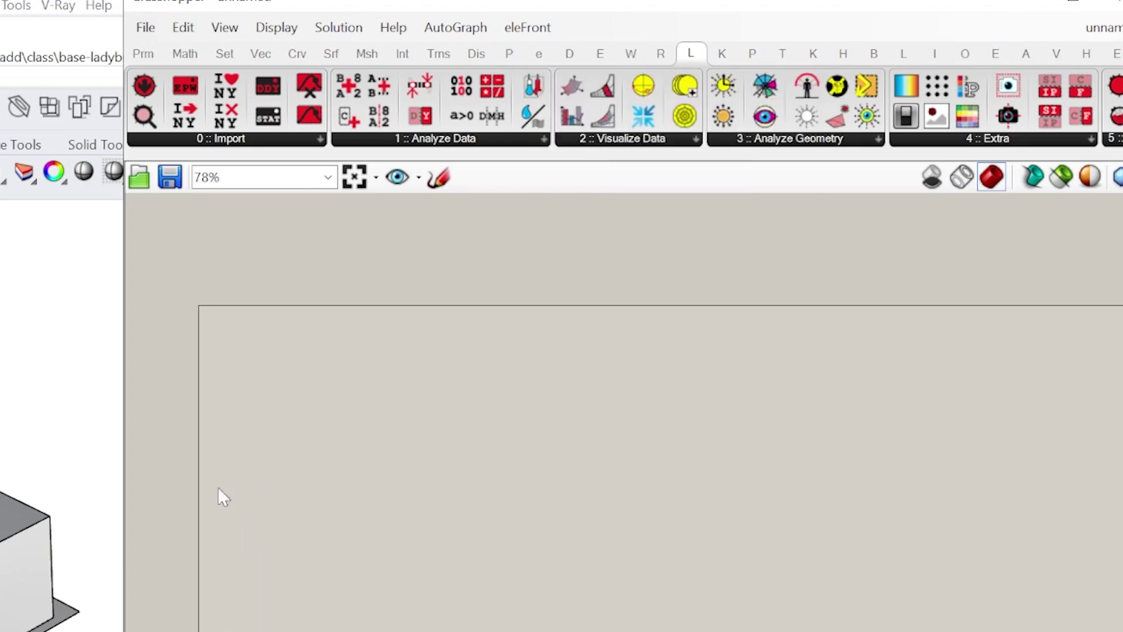
scroll(152, 352, up, 3)
right_drag(296, 348, 220, 377)
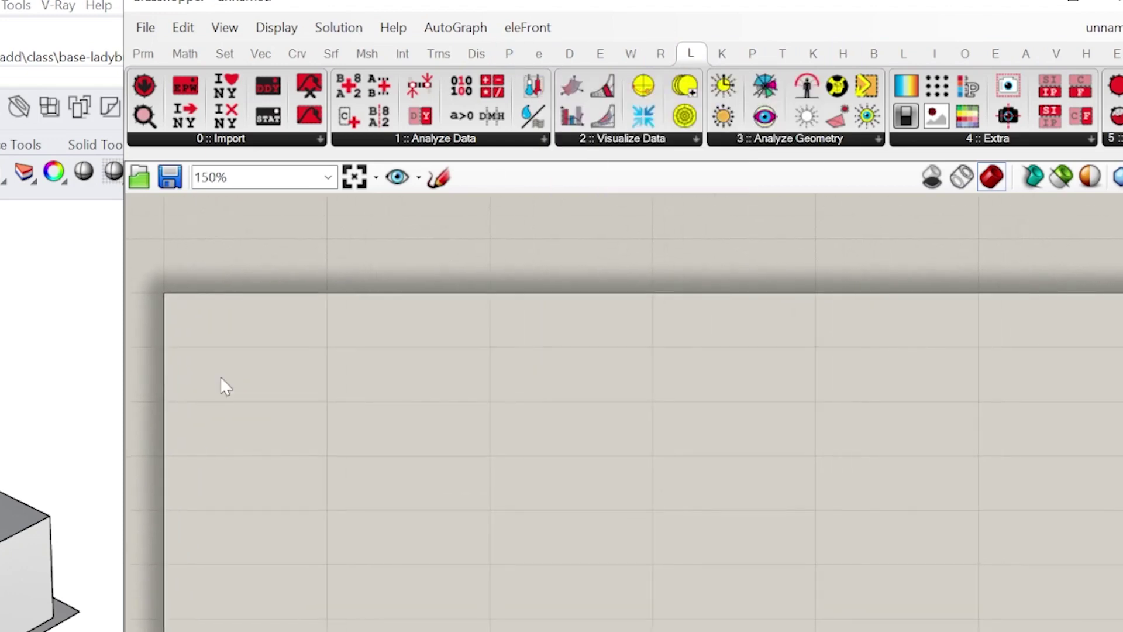
double_click(219, 337)
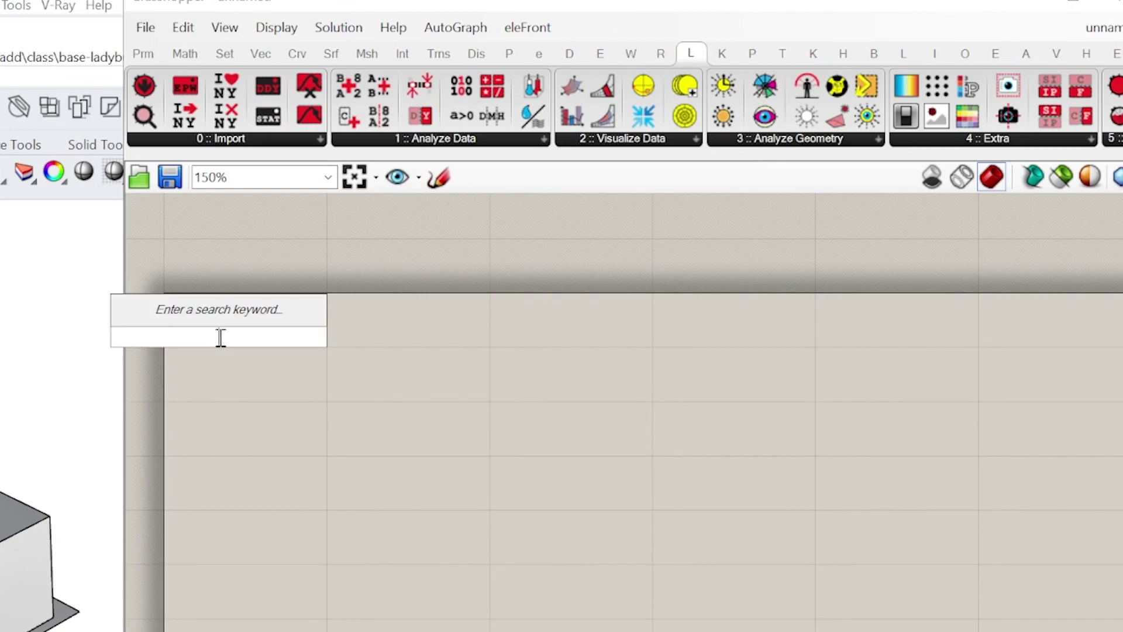
text(panel)
key(Return)
drag(222, 346, 285, 368)
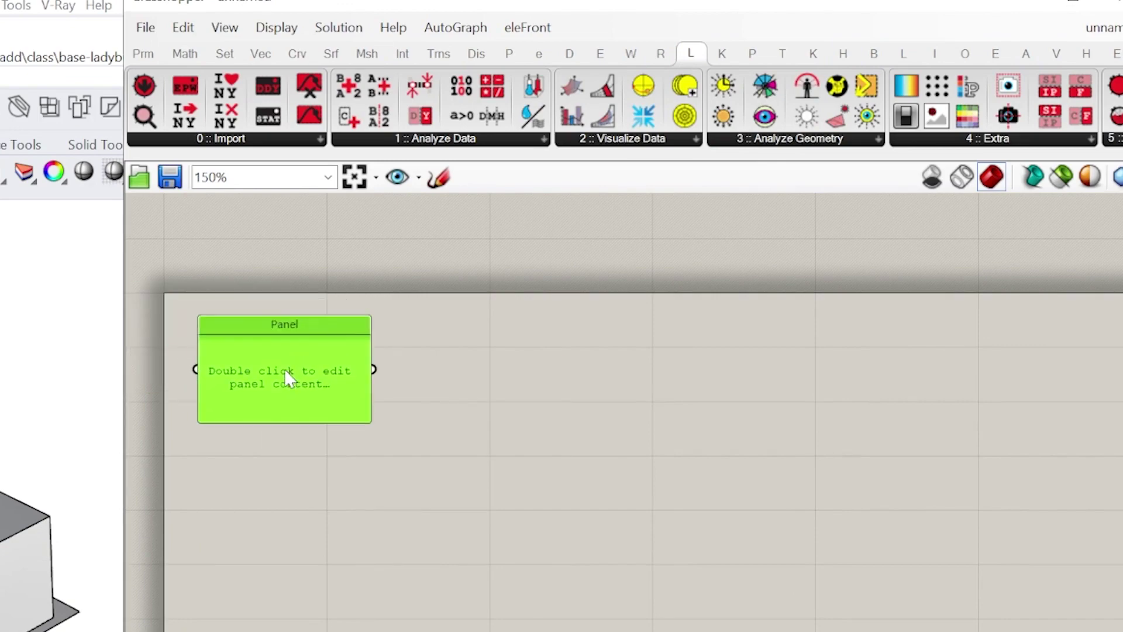
- Set the panel's text to "Basic Ladybug"
double_click(285, 368)
key(BackSpace)
text(Bas)
text(cic)
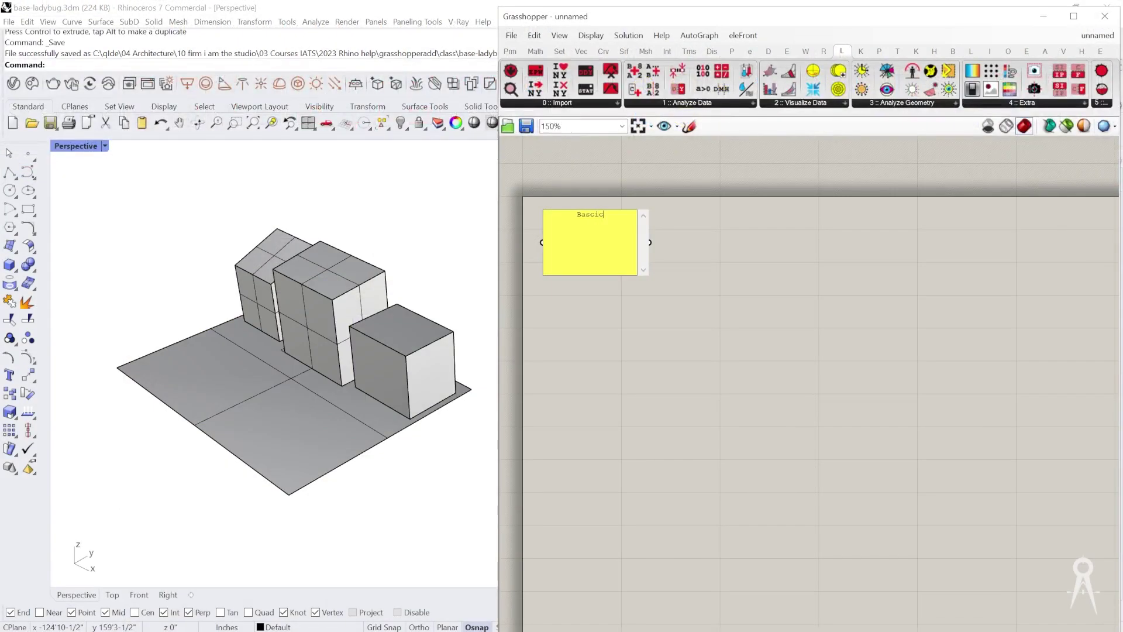
key(BackSpace)
key(BackSpace)
key(BackSpace)
text(ic Ladybug)
click(595, 293)
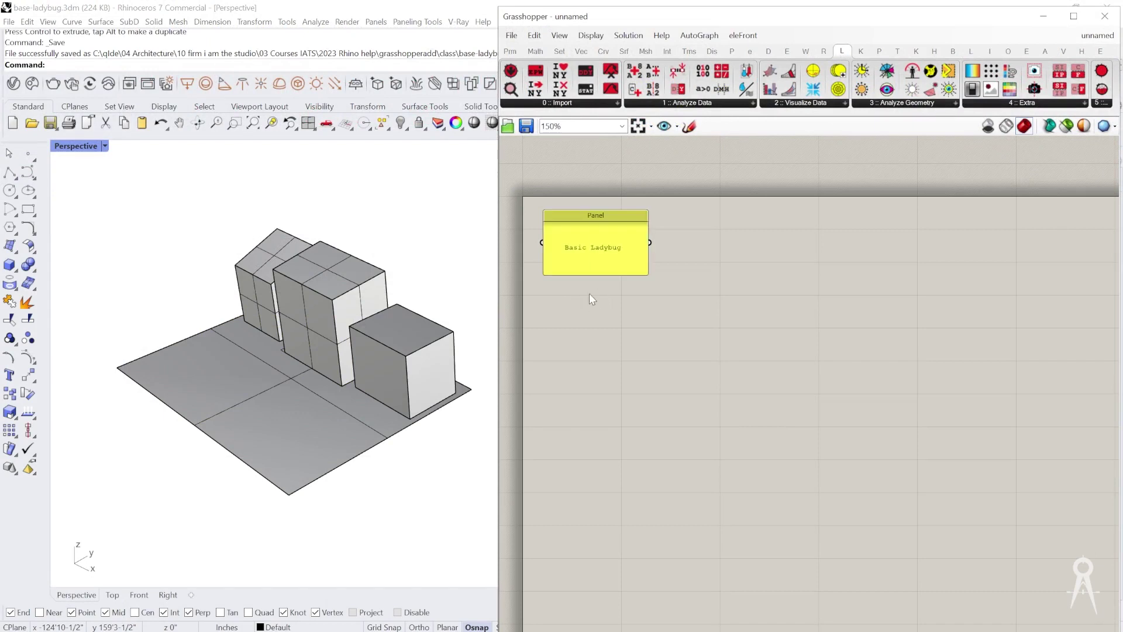
- Place an LB EPWmap component on the canvas below the Basic Ladybug panel
scroll(565, 246, up, 3)
scroll(652, 243, down, 3)
right_drag(699, 397, 715, 371)
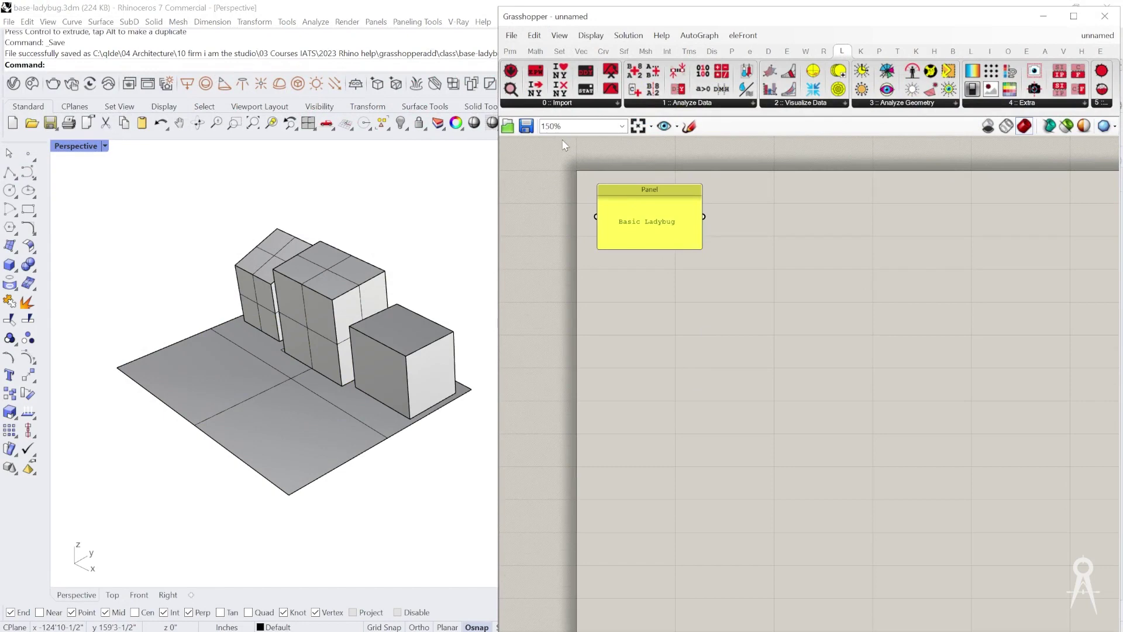
click(589, 103)
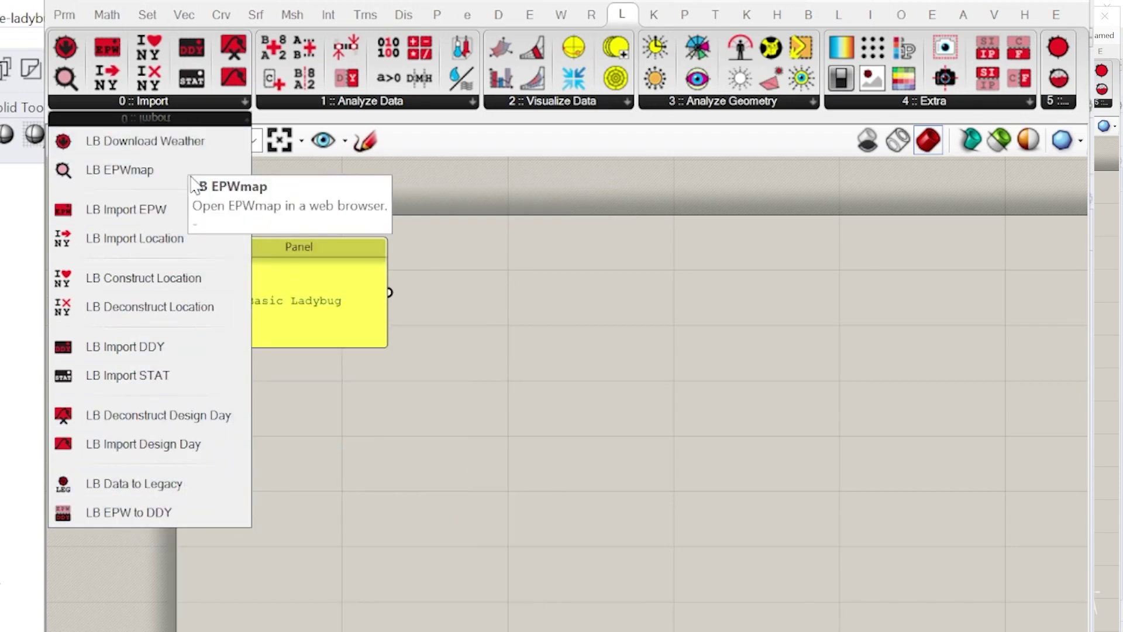
click(163, 140)
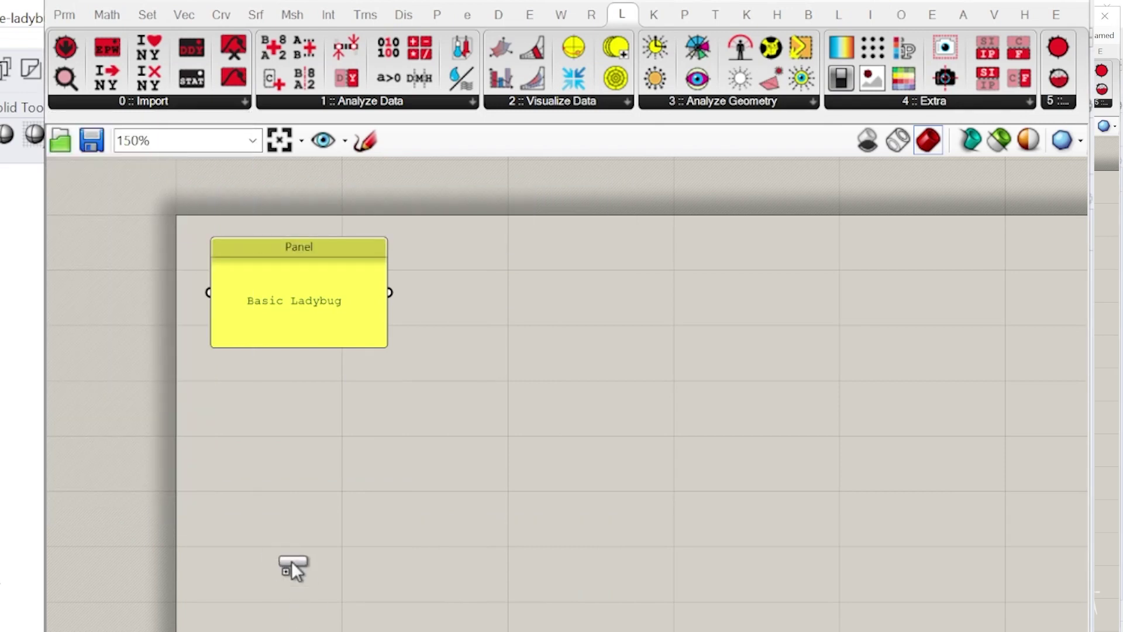
click(336, 542)
drag(316, 631, 407, 553)
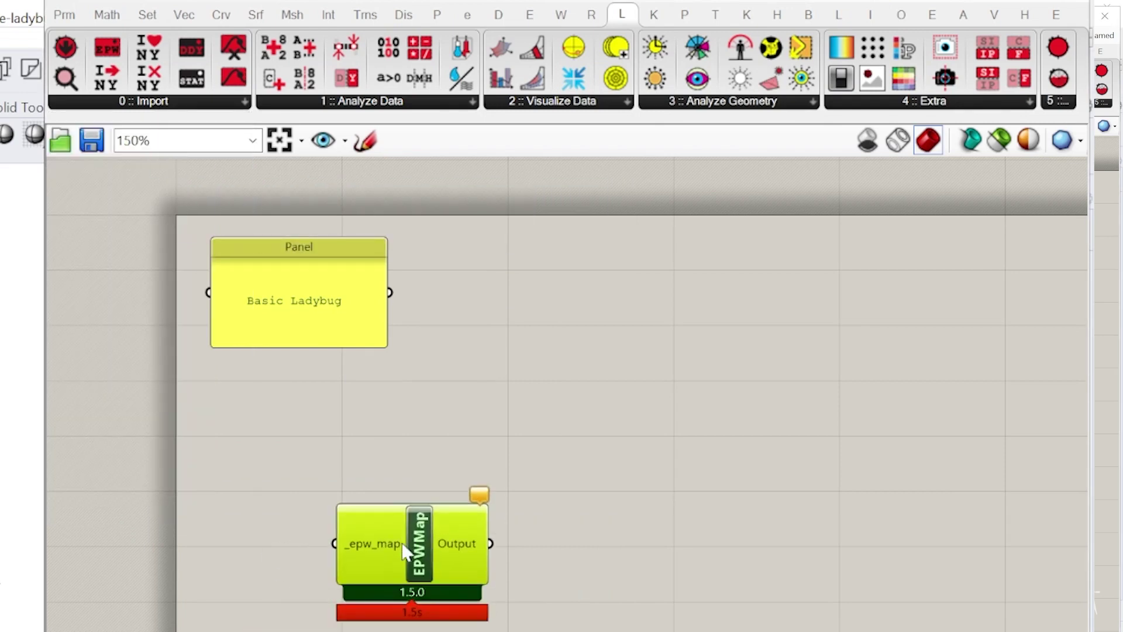
scroll(408, 551, up, 4)
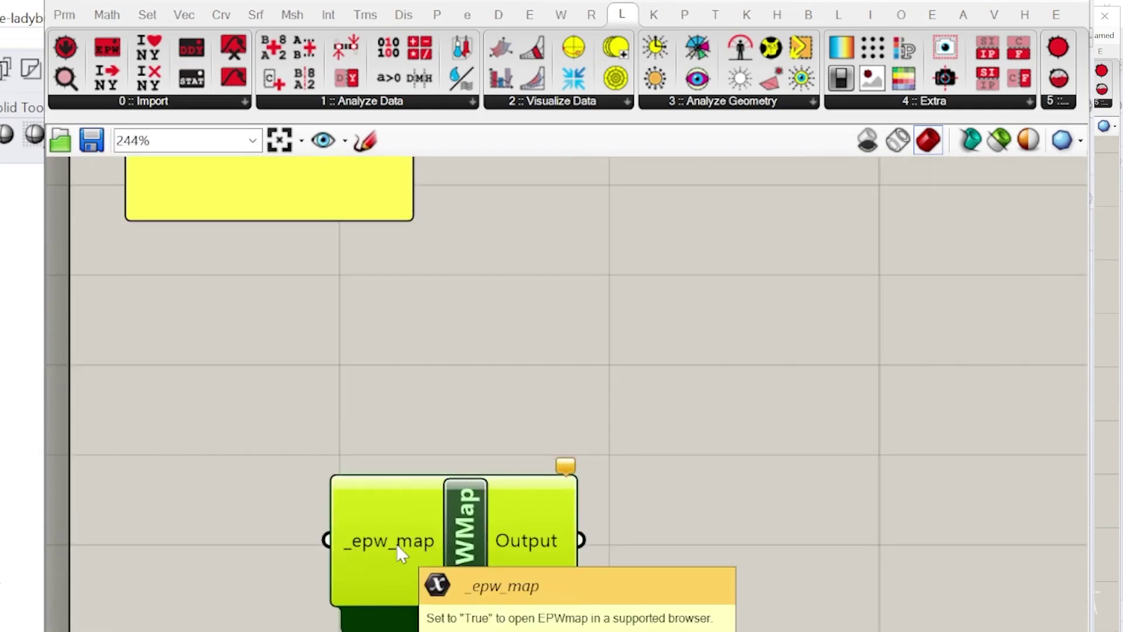
- Add a Button beside the EPWMap component and connect it to the _epw_map input
double_click(225, 546)
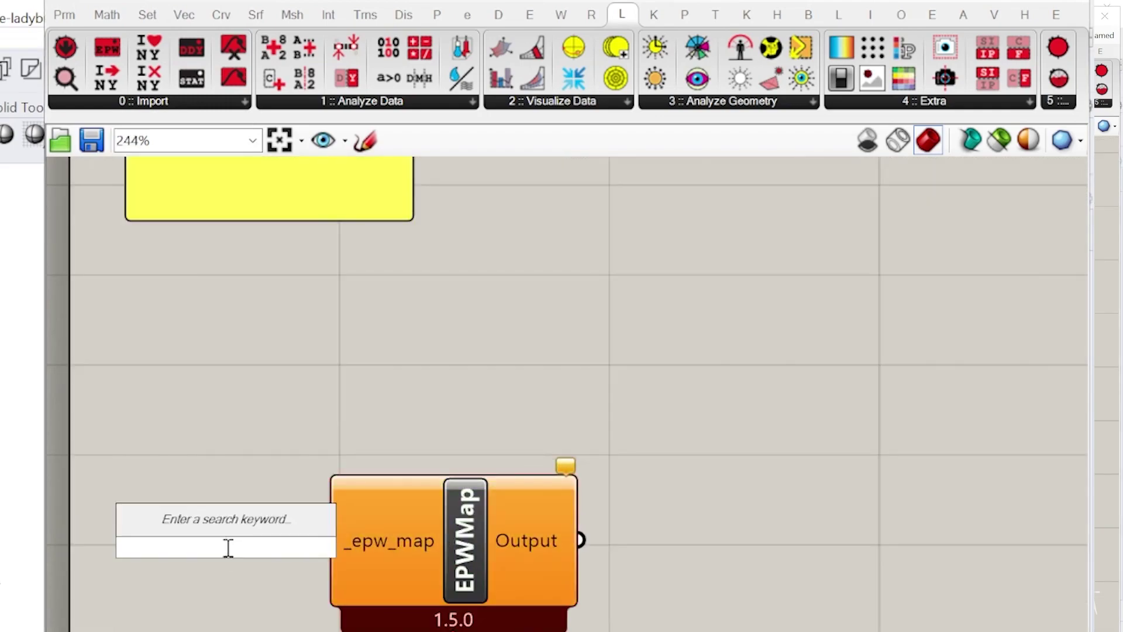
text(boo)
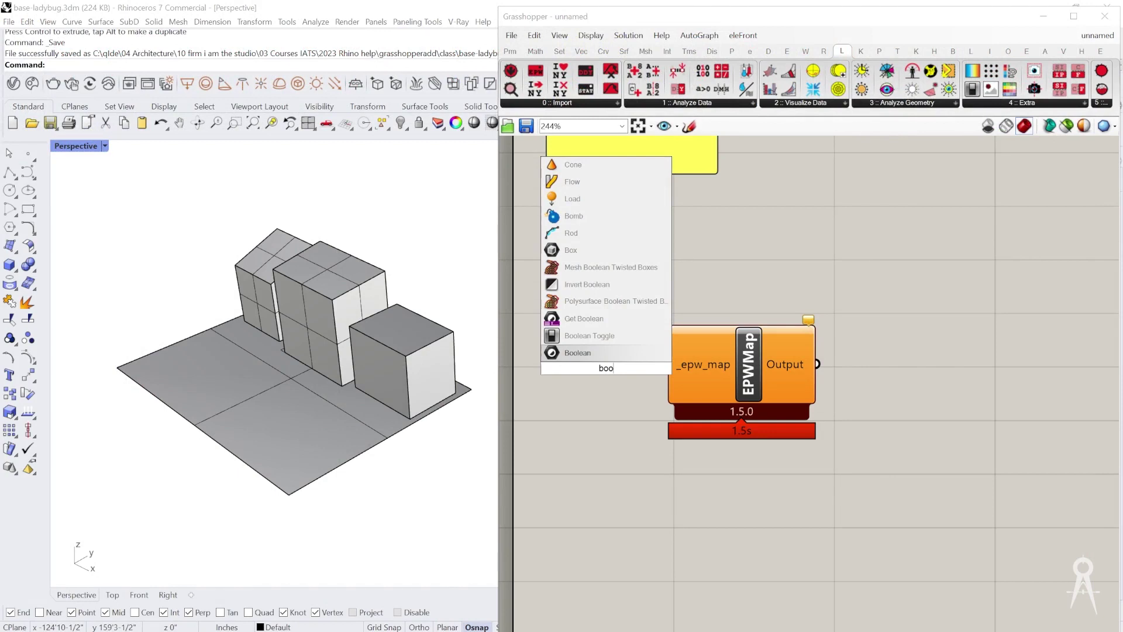
key(BackSpace)
key(BackSpace)
text(utt)
key(Return)
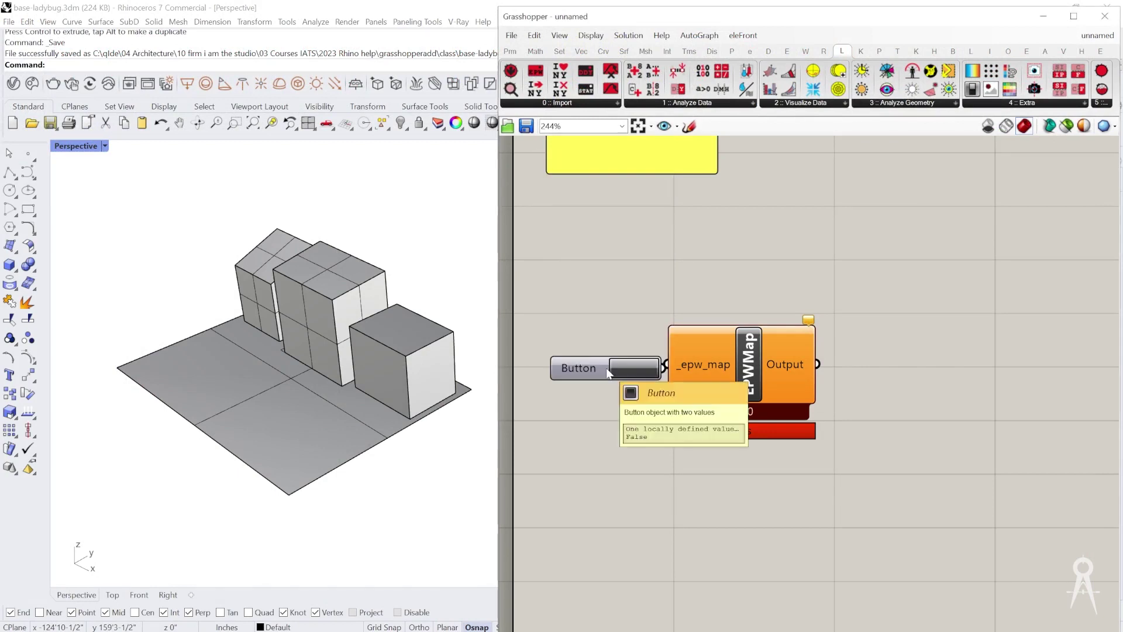
mouse_move(608, 372)
mouse_down()
mouse_move(570, 368)
mouse_move(664, 367)
mouse_up()
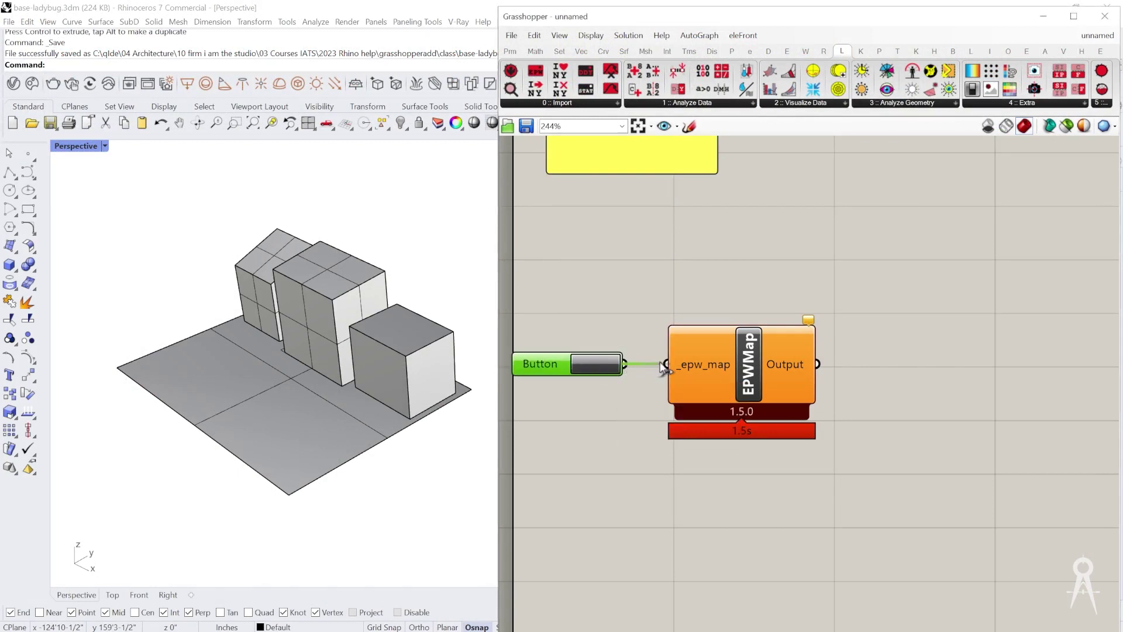
- Open the EPW map in Firefox through the Button, declining the primary-browser offer, and locate the New York area
scroll(882, 272, down, 2)
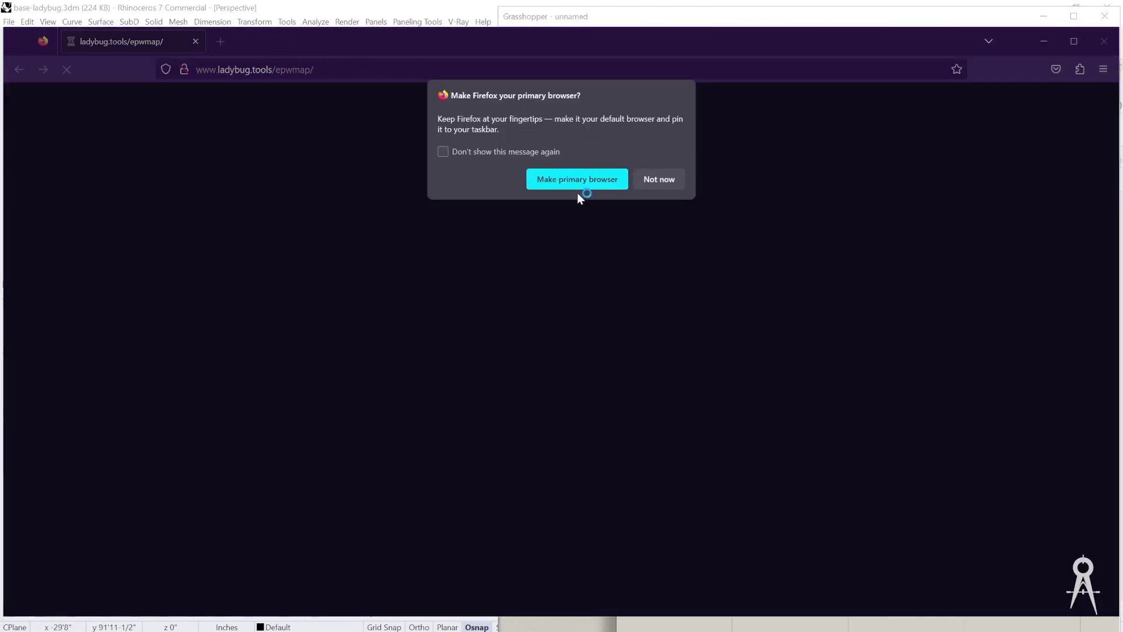
click(658, 179)
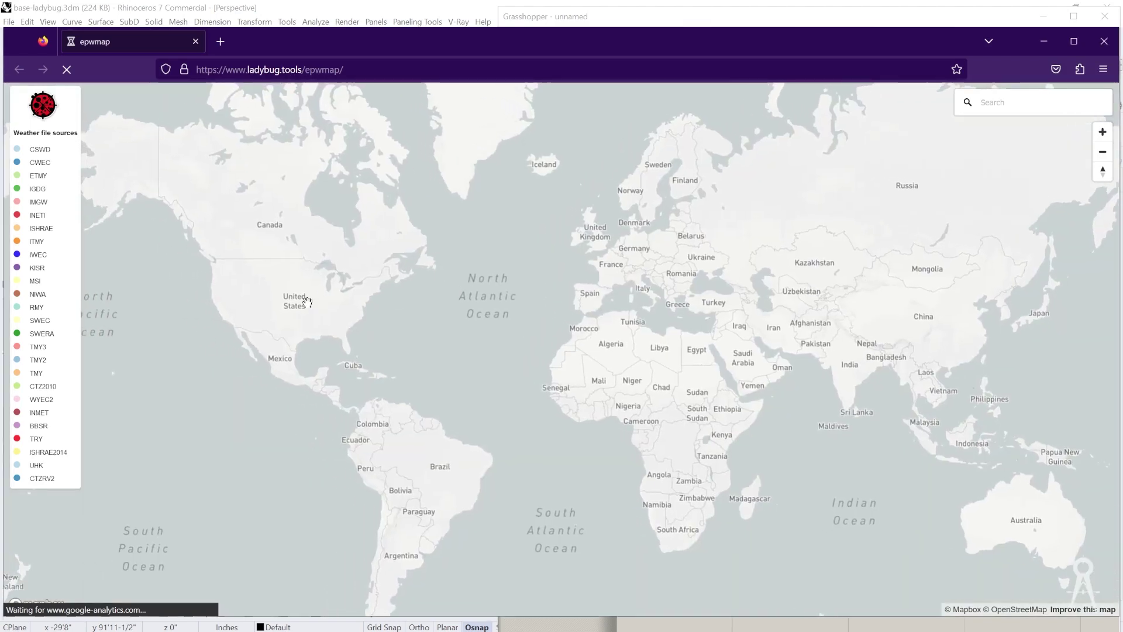
scroll(306, 302, up, 5)
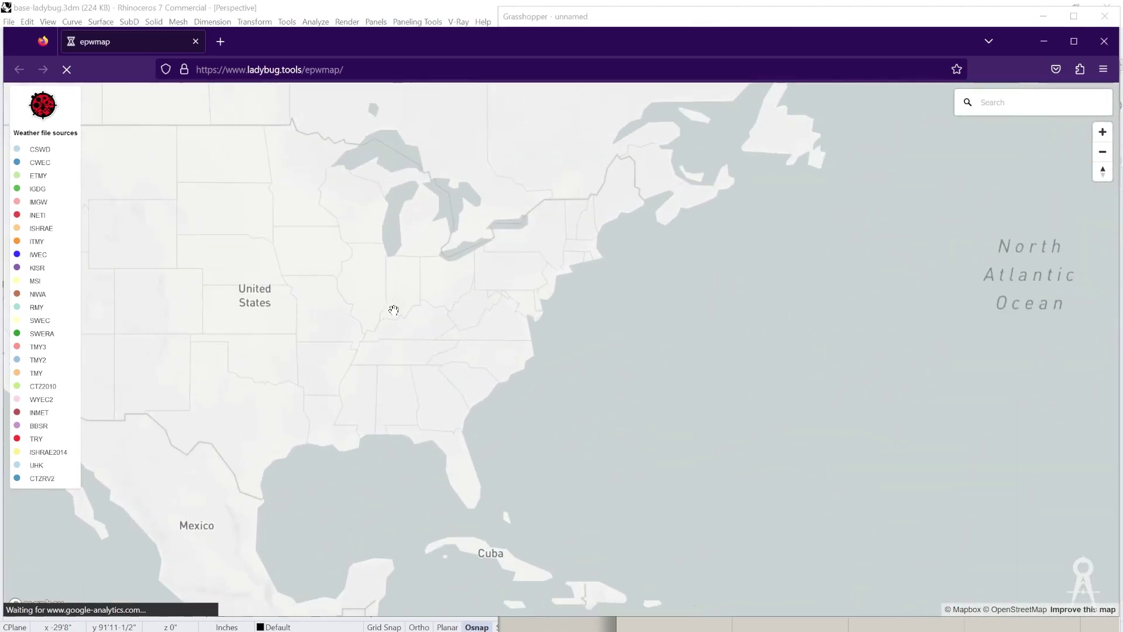
scroll(496, 325, up, 2)
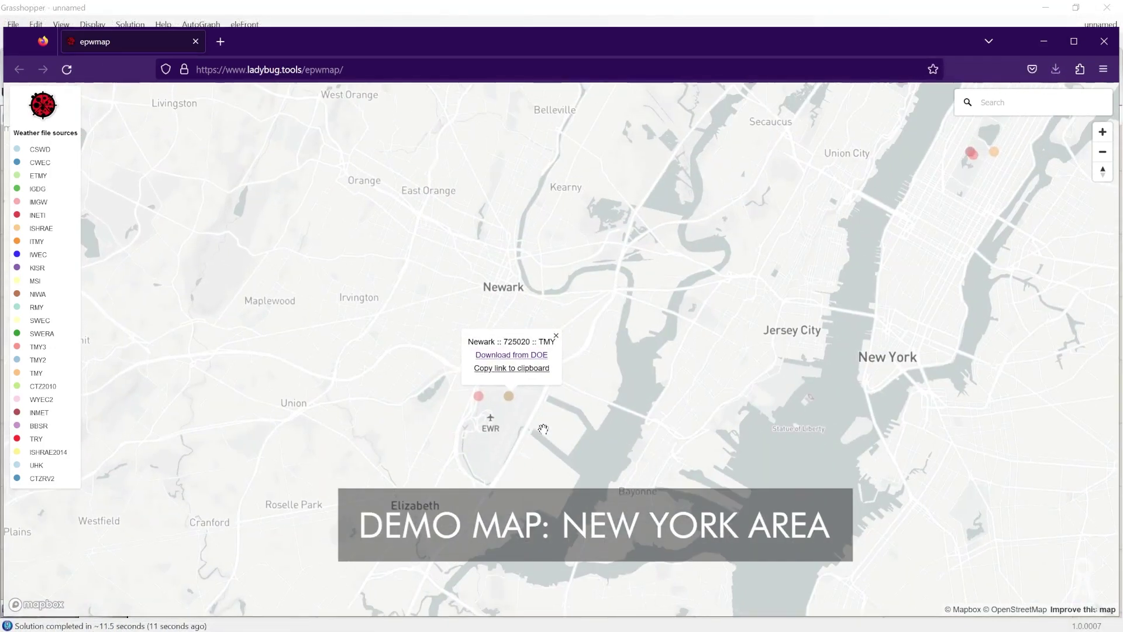
scroll(543, 429, up, 3)
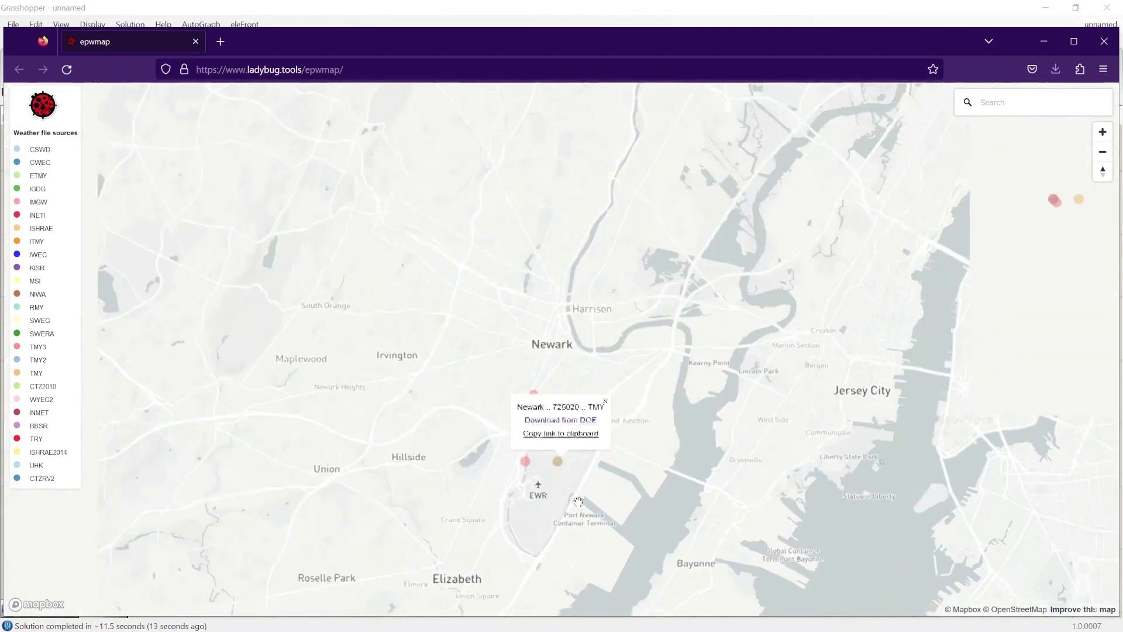
scroll(578, 501, down, 2)
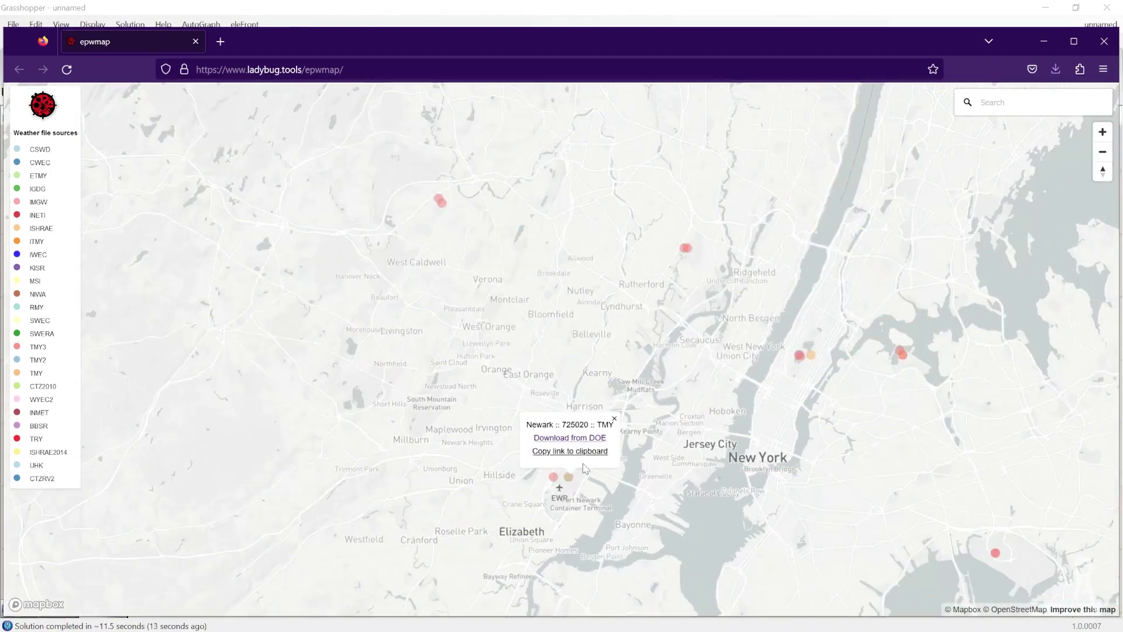
- Copy the Teterboro AP TMY3 weather file link and, in Grasshopper, replace the URL in the panel feeding _weather_URL with it
click(686, 250)
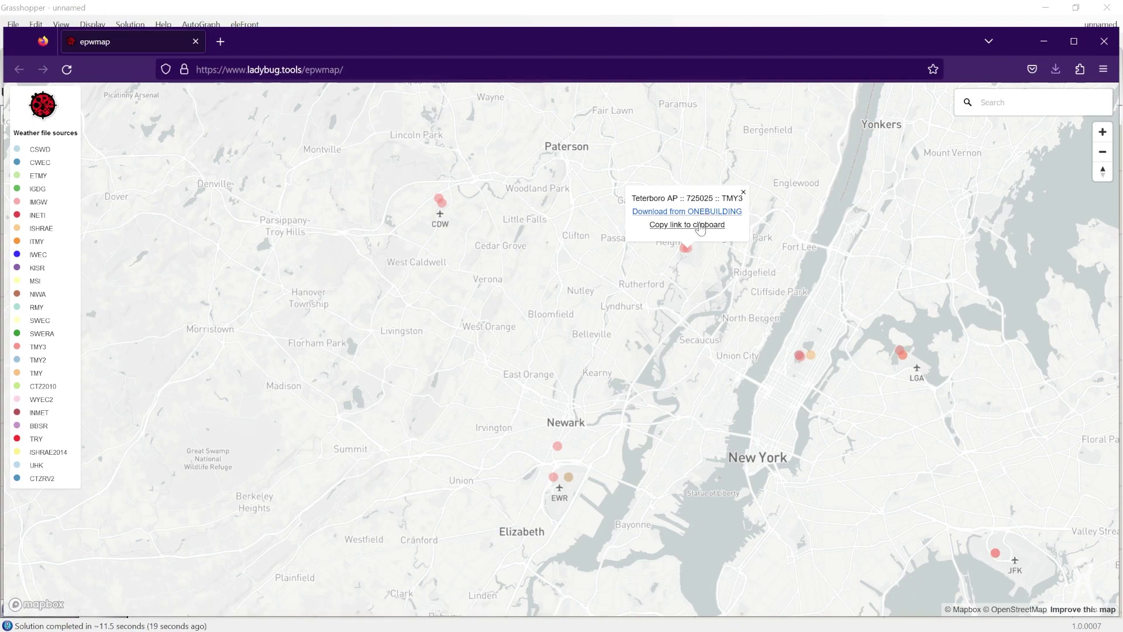
key(alt+Tab)
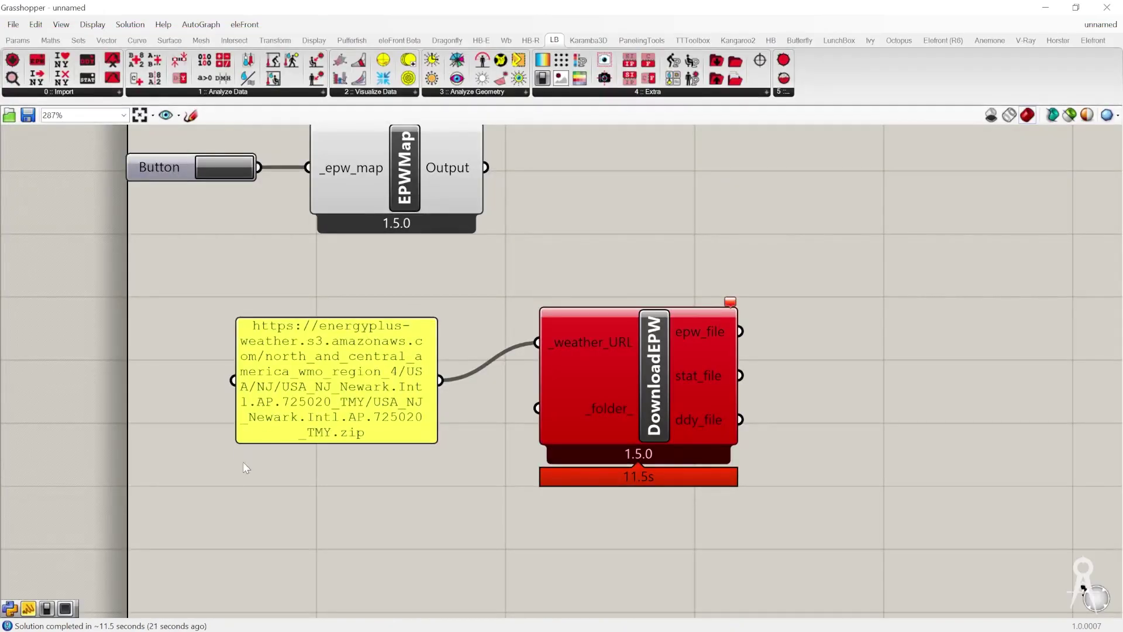
double_click(327, 380)
text(http://climate.onebuilding.org/WMO_Region_4_North_and_Central_America/USA_United_States_of_America/NJ_New_Jersey/USA_NJ_Teterboro.AP.725025_TMY3.zip)
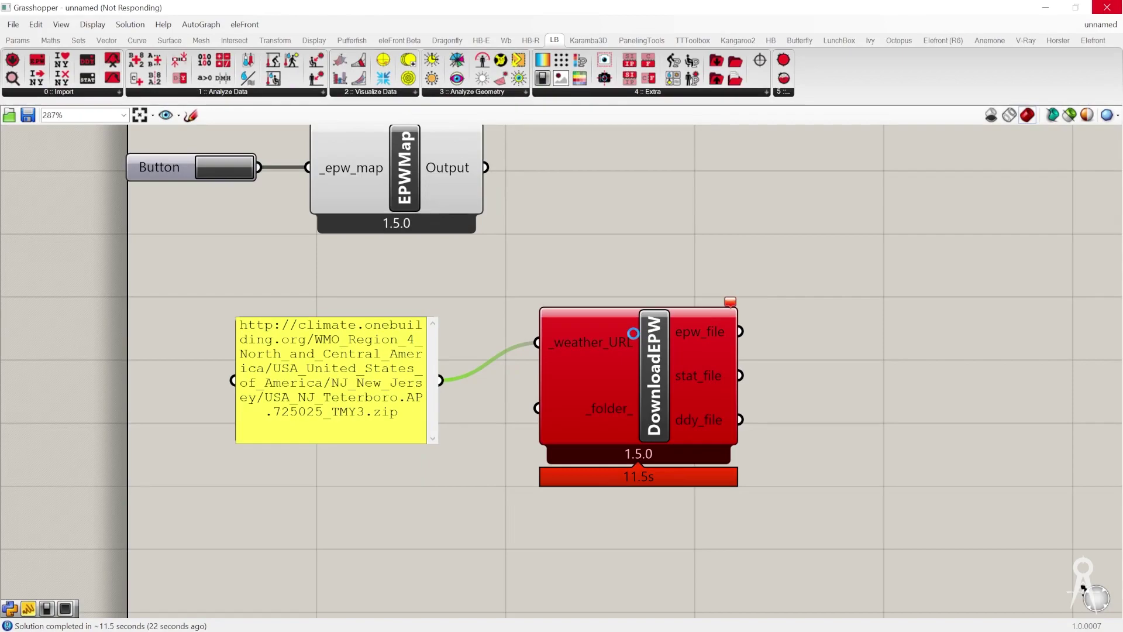
scroll(560, 322, down, 2)
- Restore the maximized Grasshopper window to a floating one and resize it to span nearly the full screen width
double_click(433, 6)
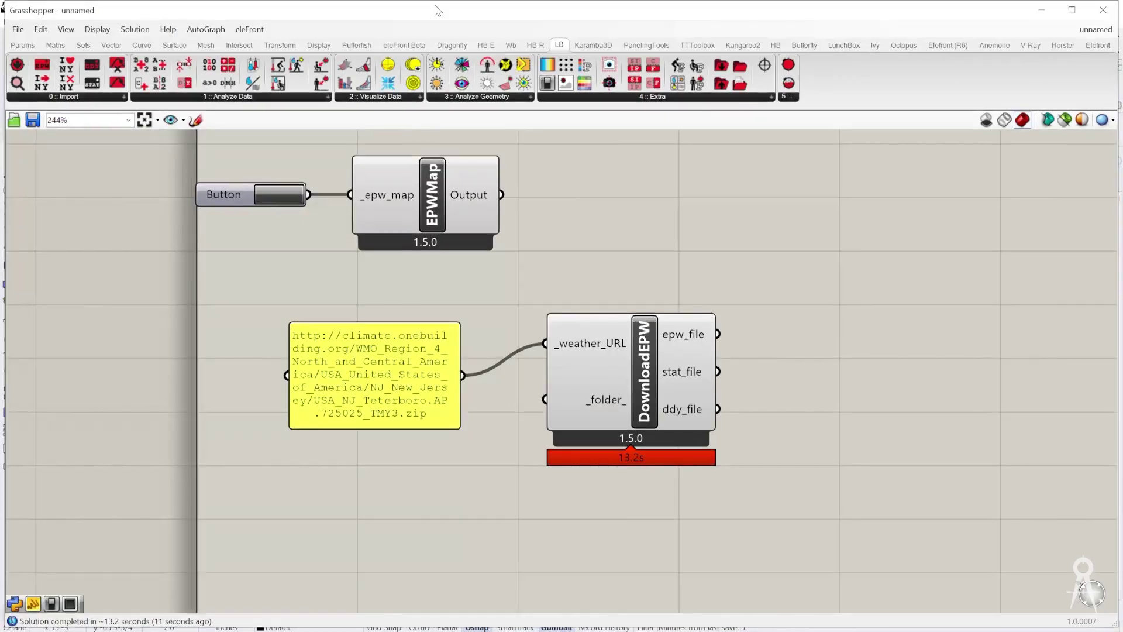
double_click(434, 7)
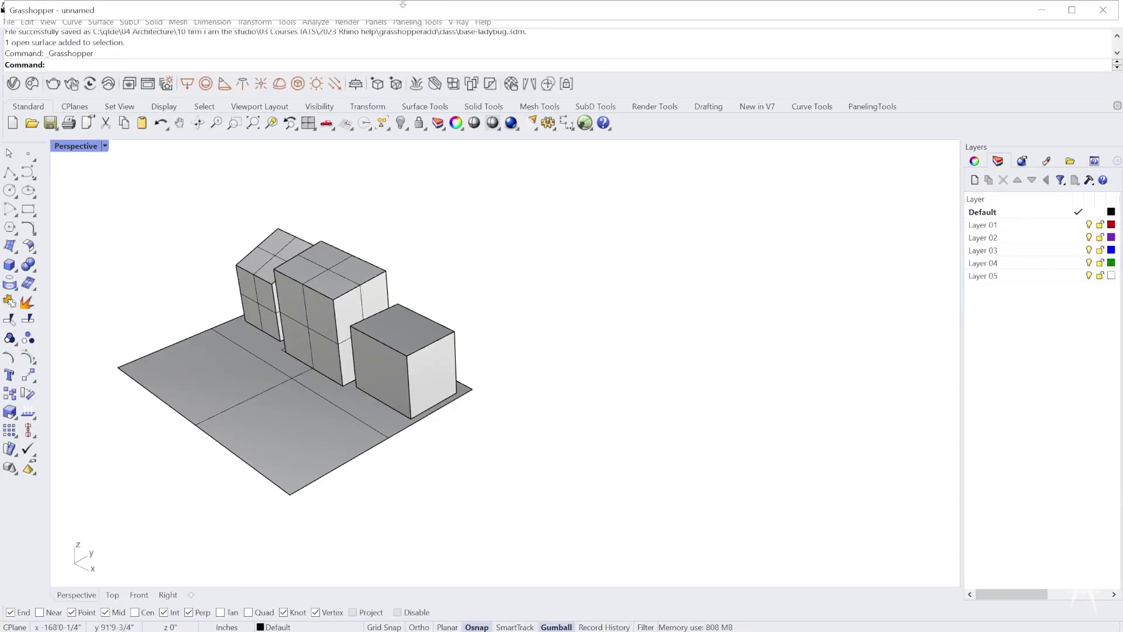
double_click(407, 13)
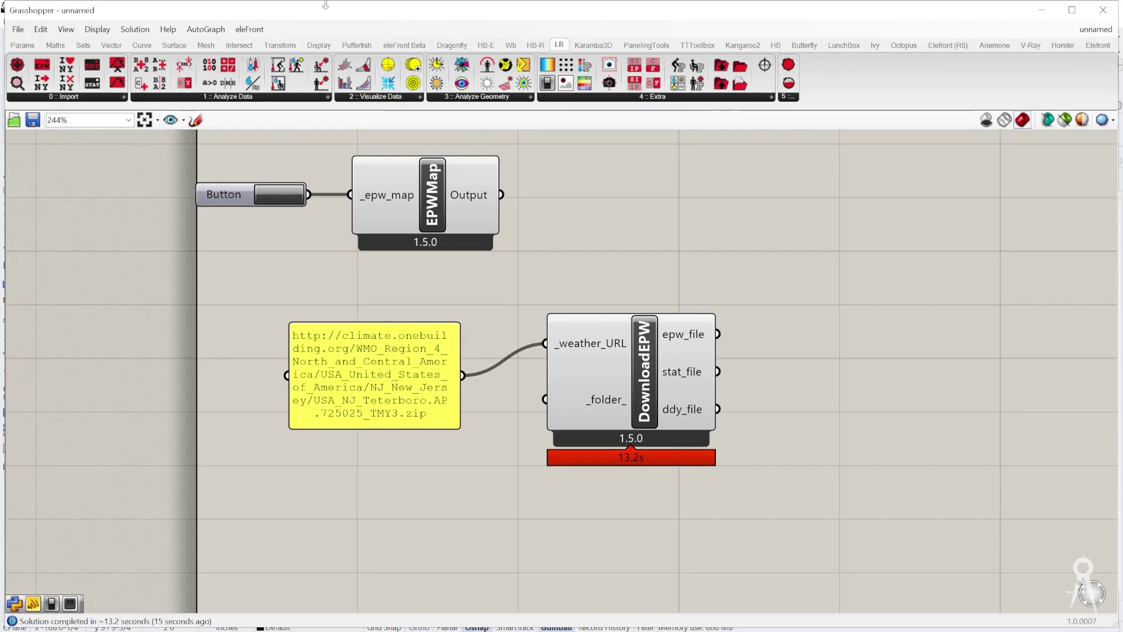
drag(325, 2, 305, 27)
drag(4, 29, 224, 7)
scroll(752, 370, down, 3)
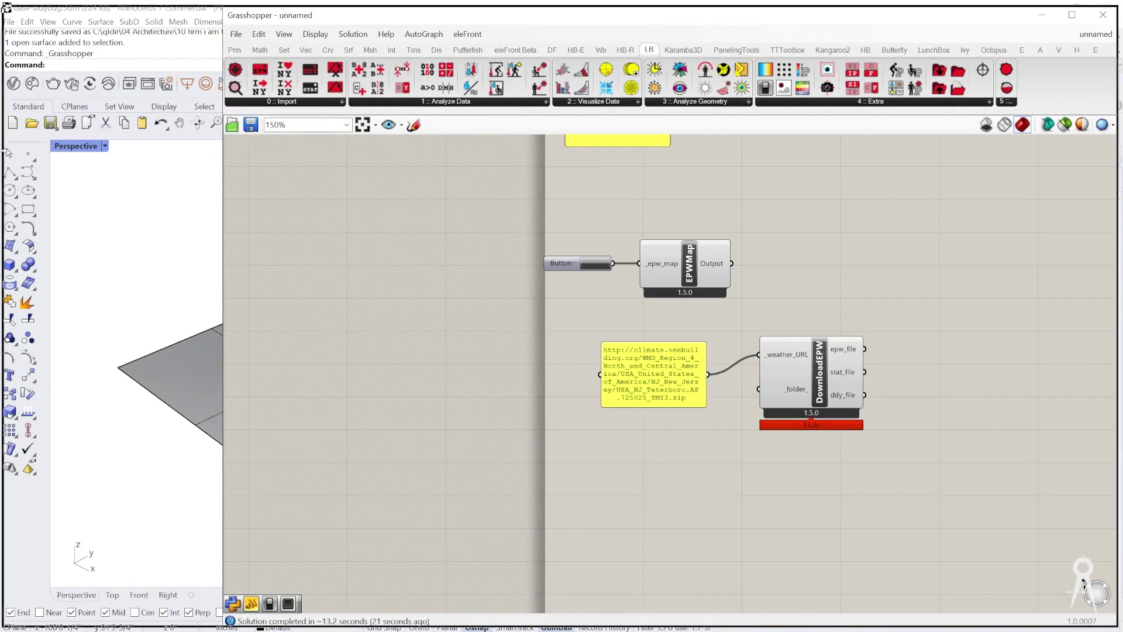
drag(219, 150, 2, 151)
scroll(509, 304, up, 3)
right_drag(480, 354, 517, 300)
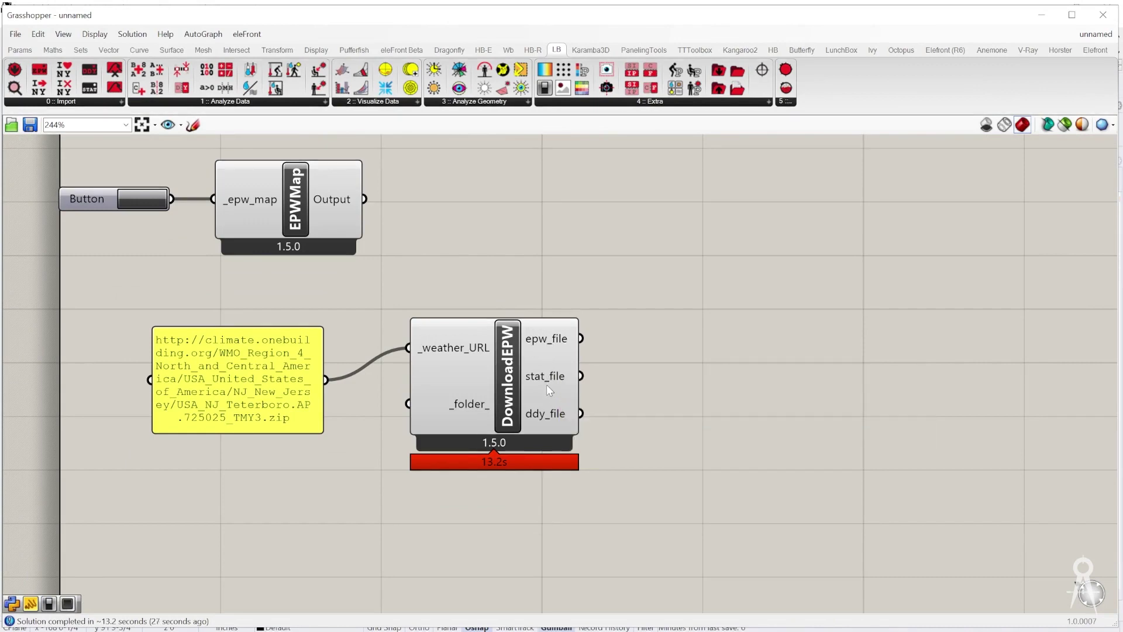
- Add an LB Import EPW component to the right of DownloadEPW, leaving a gap for wiring
mouse_move(552, 381)
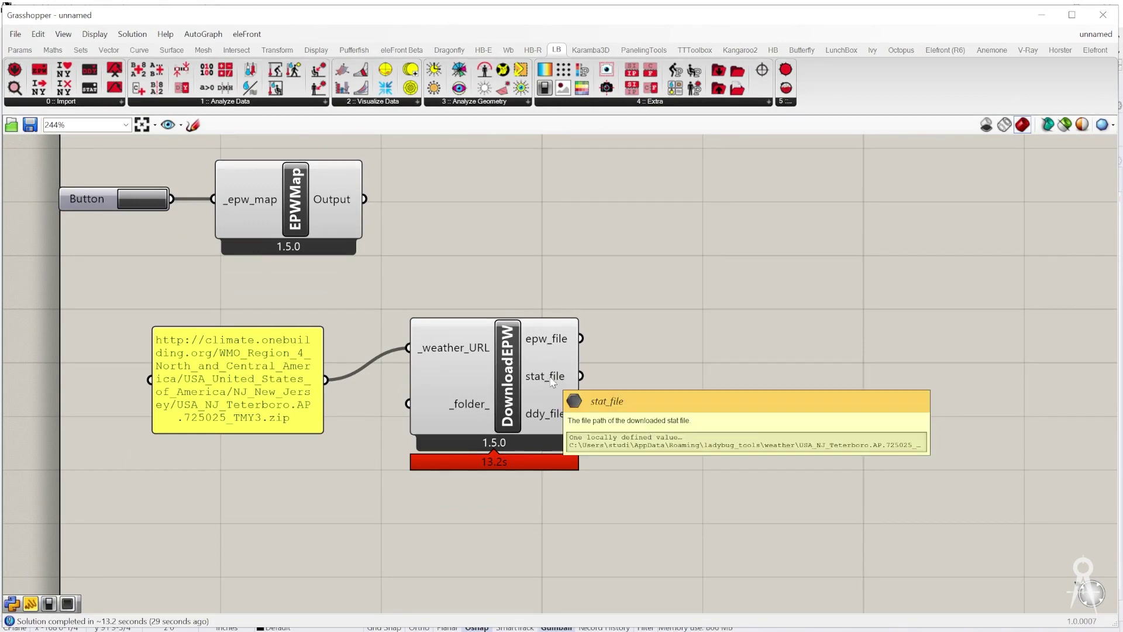
mouse_move(537, 345)
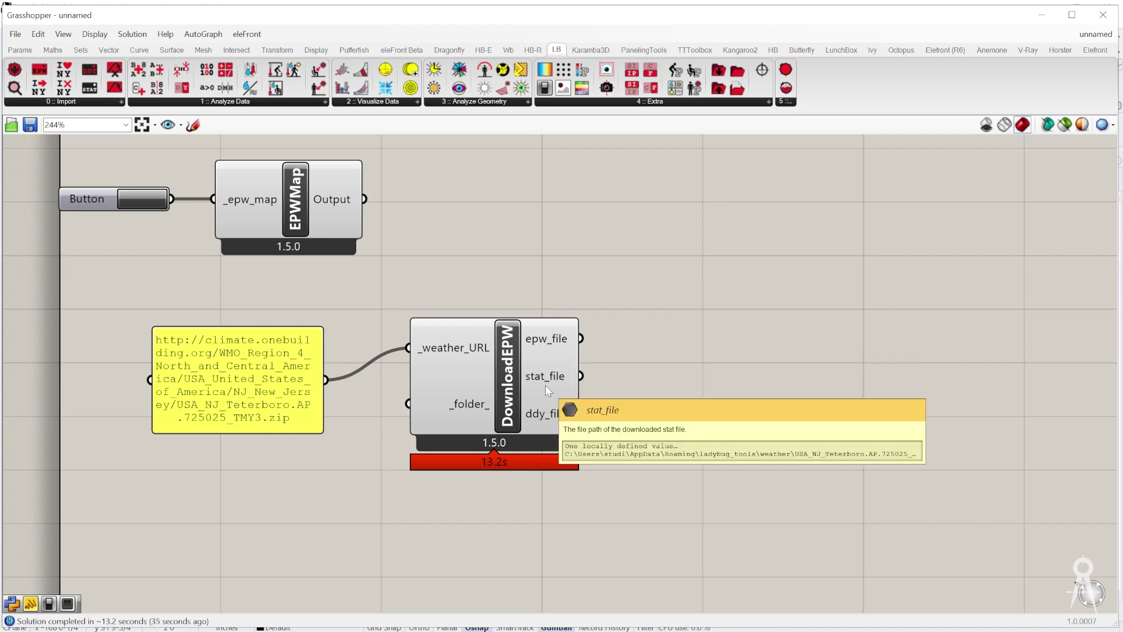
click(67, 103)
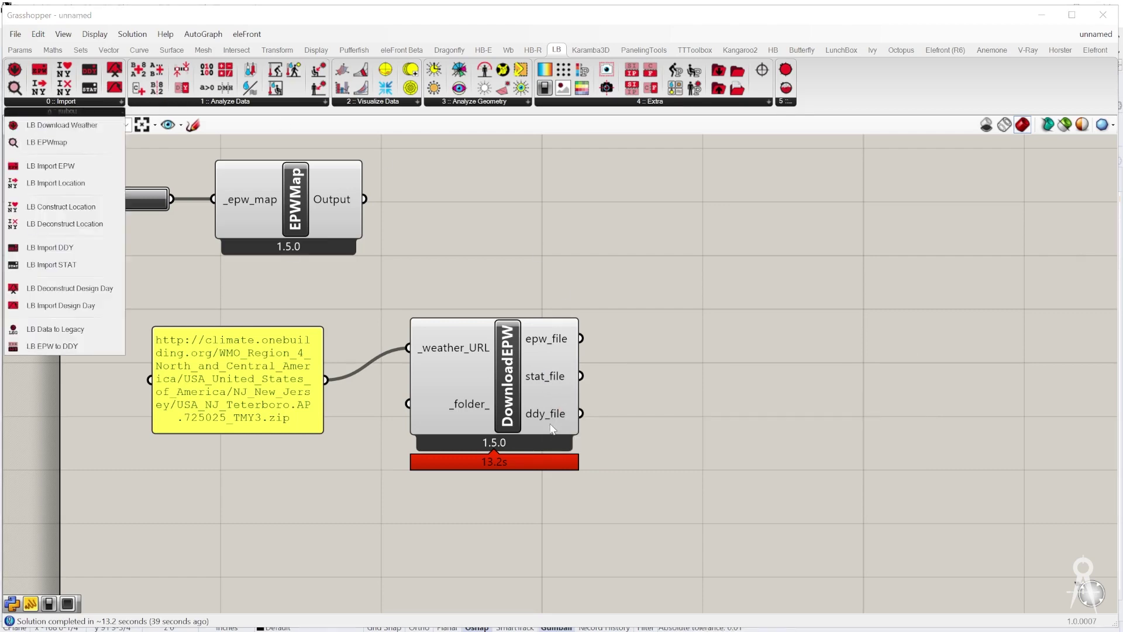
mouse_move(553, 424)
click(80, 161)
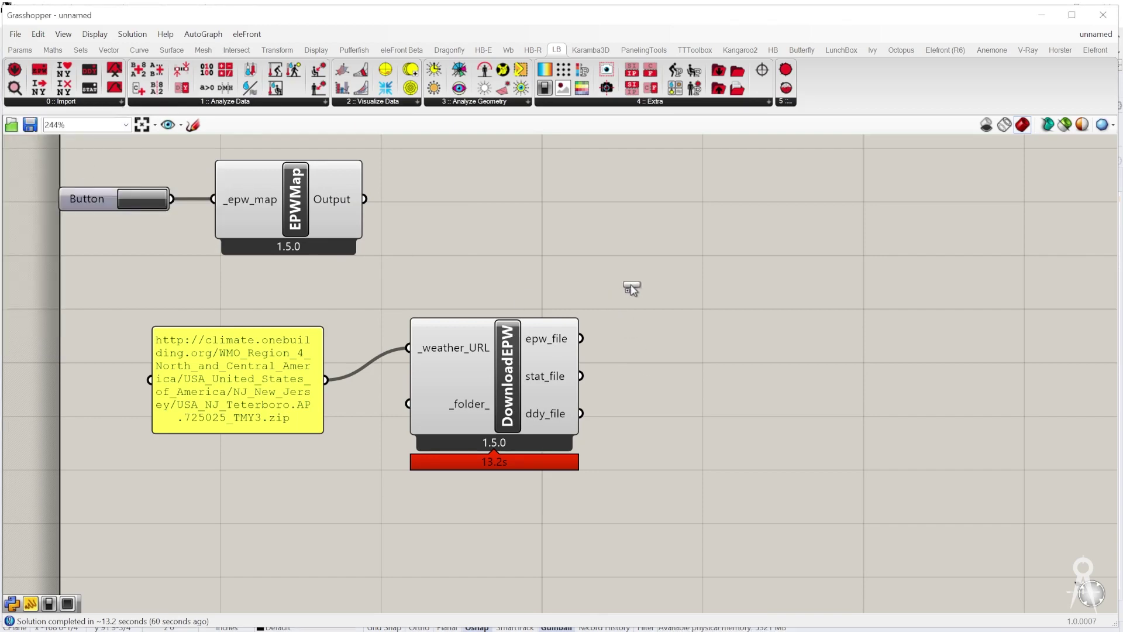
click(680, 376)
drag(680, 376, 863, 376)
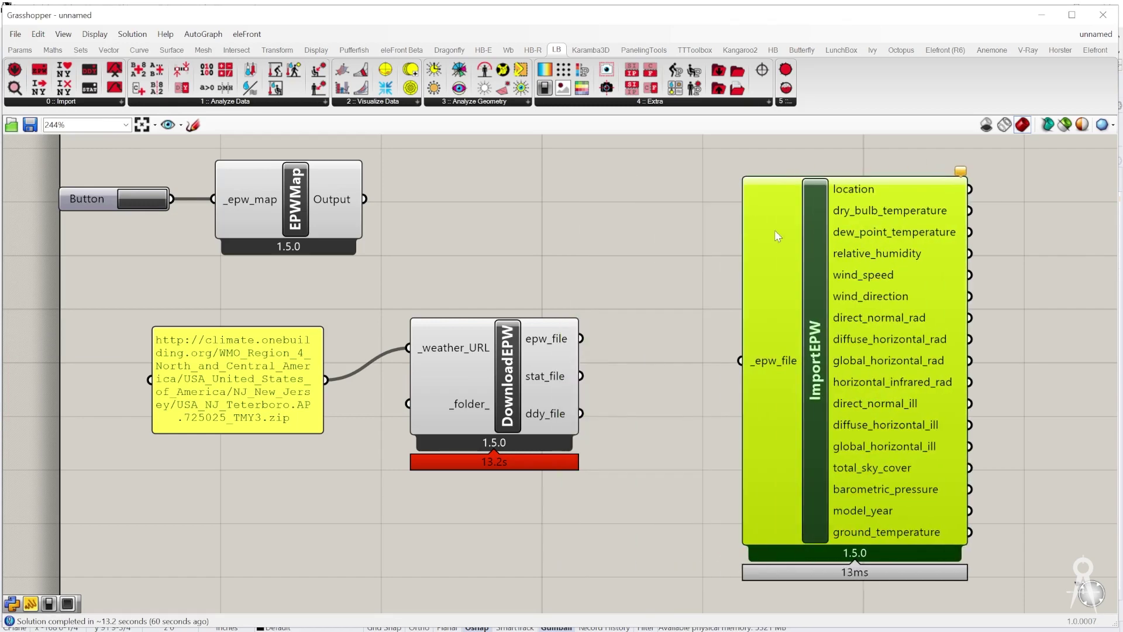
- Connect DownloadEPW's epw_file output to the _epw_file input of ImportEPW
right_drag(951, 255, 636, 271)
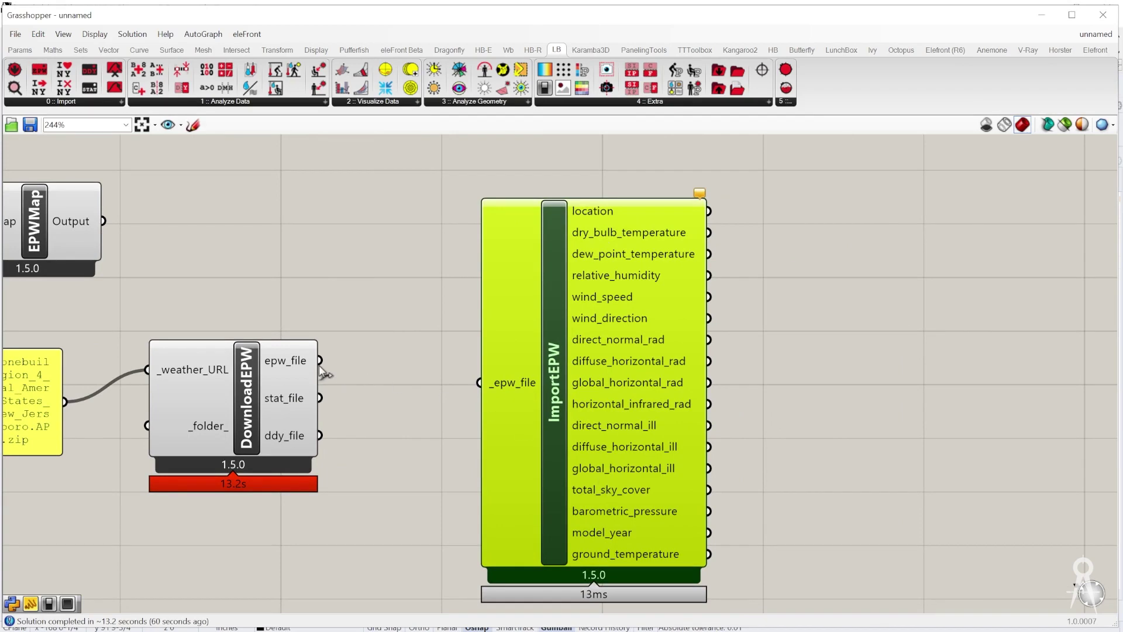
drag(321, 369, 483, 386)
scroll(581, 363, down, 2)
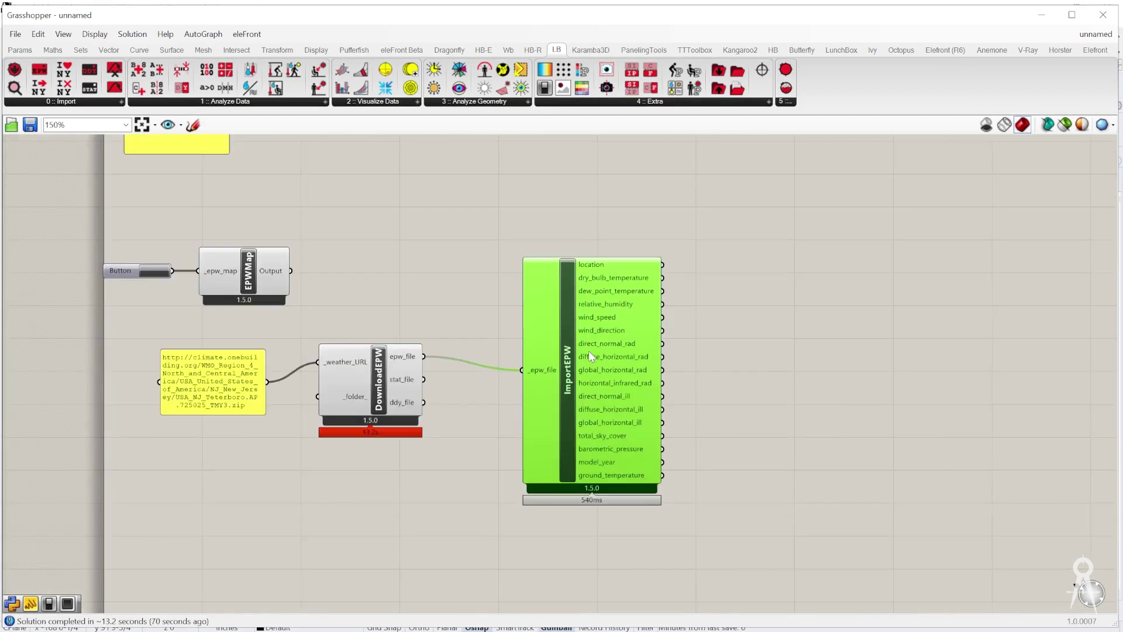
- Add a Panel beside ImportEPW, connect the location output to it, and move it further from the component
scroll(746, 306, up, 1)
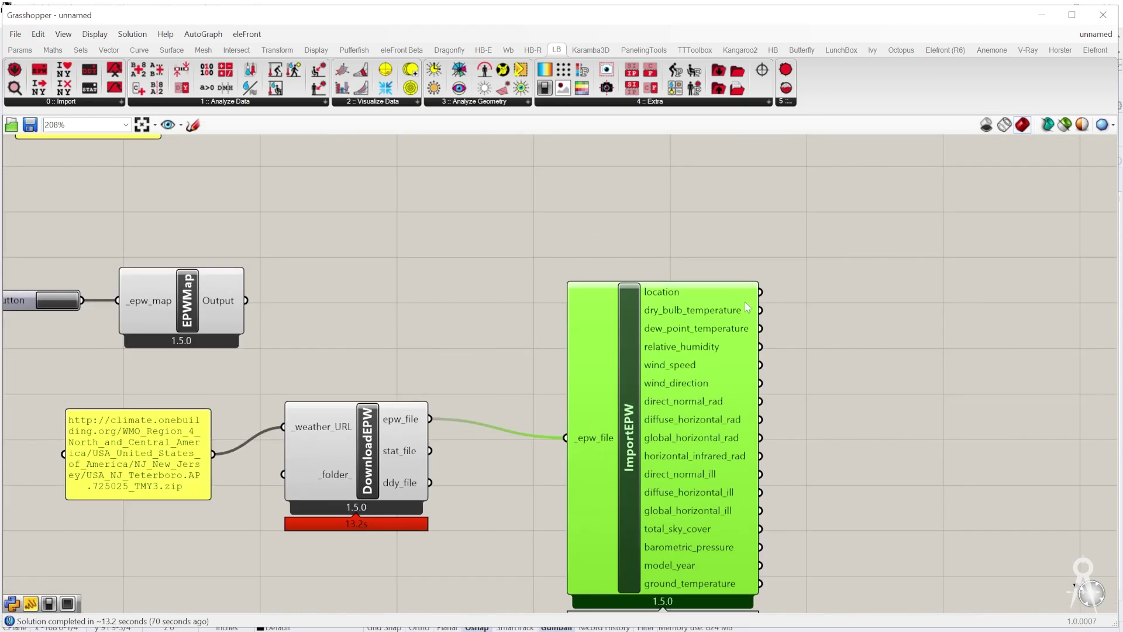
right_drag(764, 346, 560, 329)
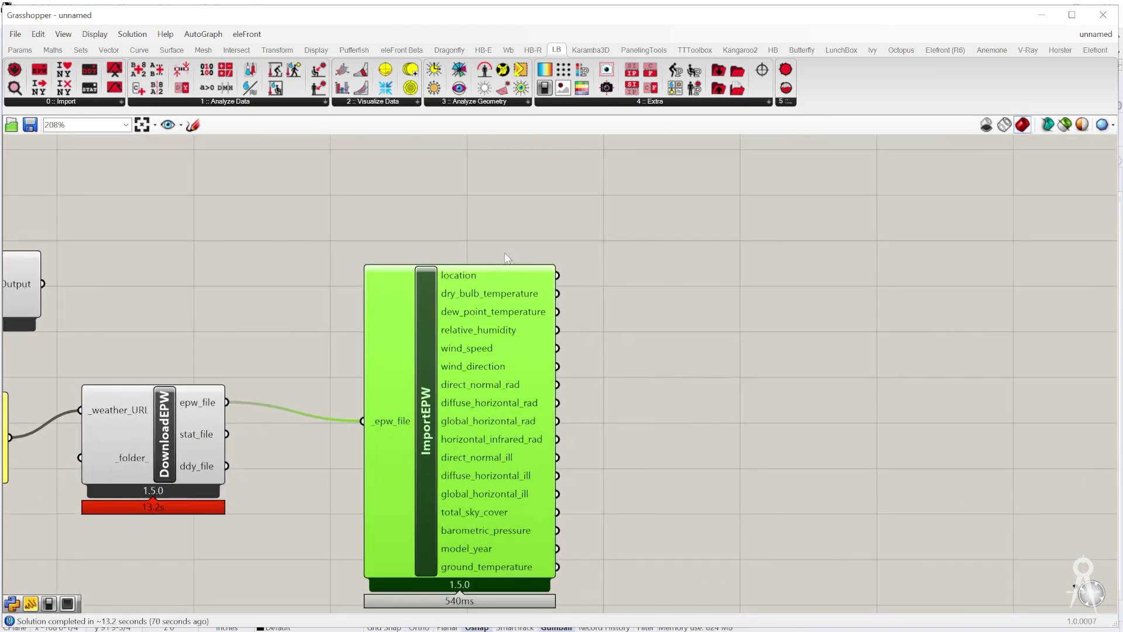
double_click(645, 272)
text(panel)
key(Return)
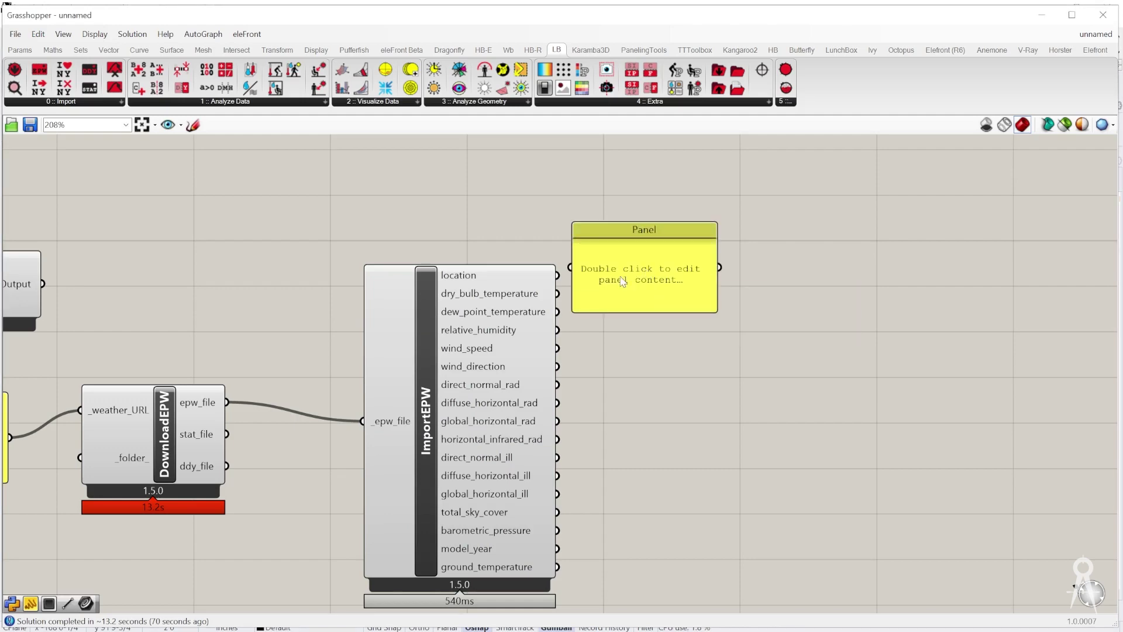
drag(622, 281, 683, 281)
drag(556, 275, 630, 268)
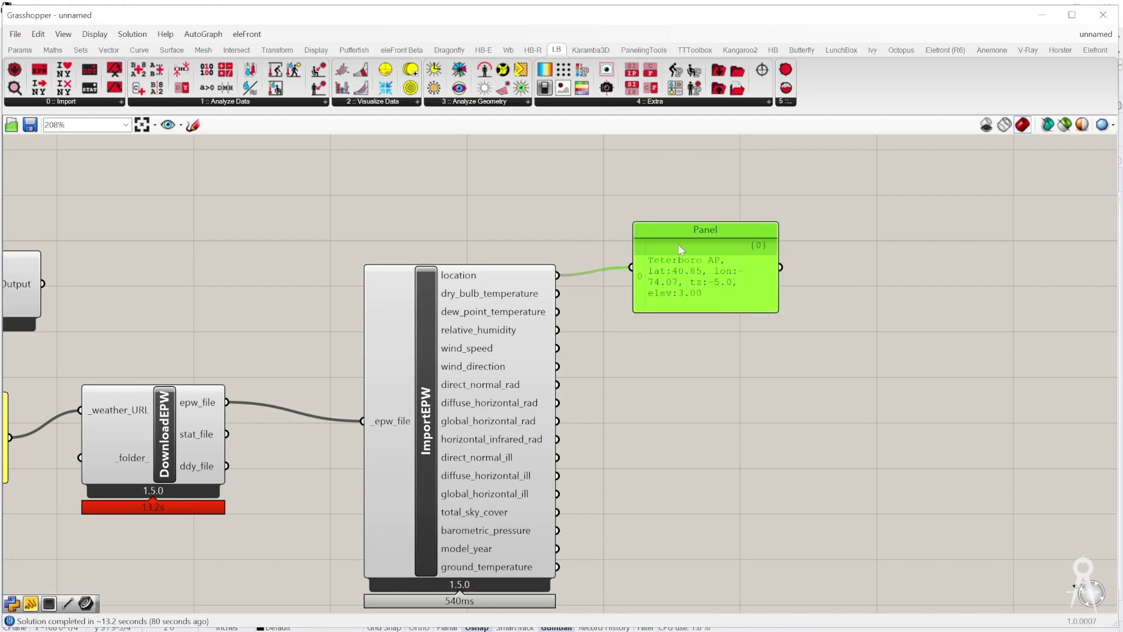
scroll(650, 252, up, 3)
drag(734, 297, 784, 296)
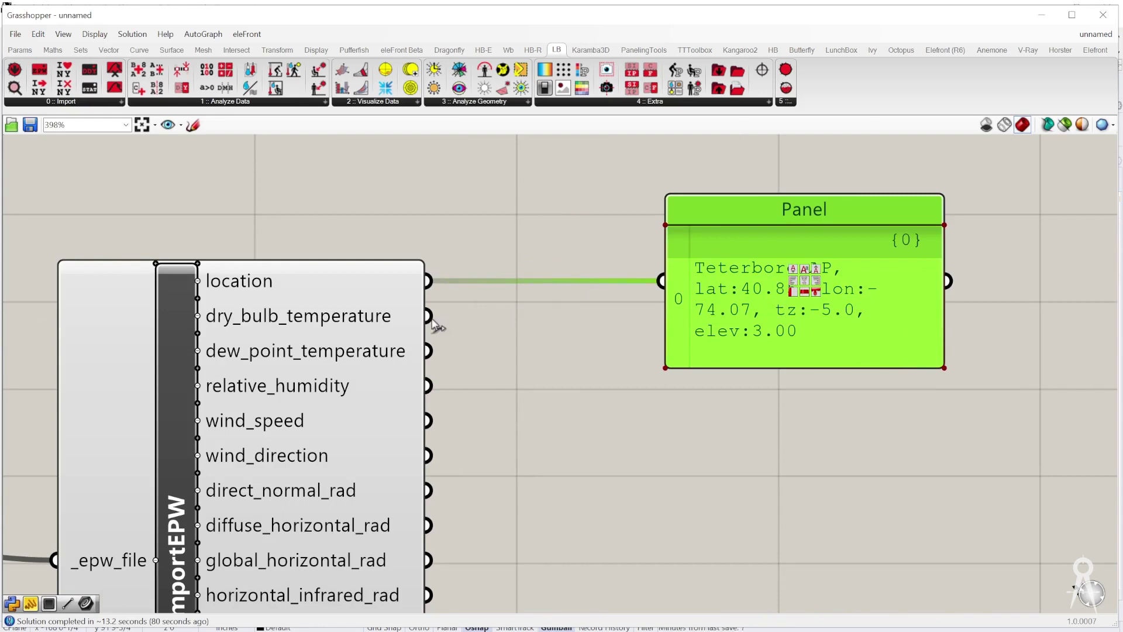
- Replace the panel's input with the dry_bulb_temperature output and widen the panel to show the data on longer lines
drag(433, 317, 662, 281)
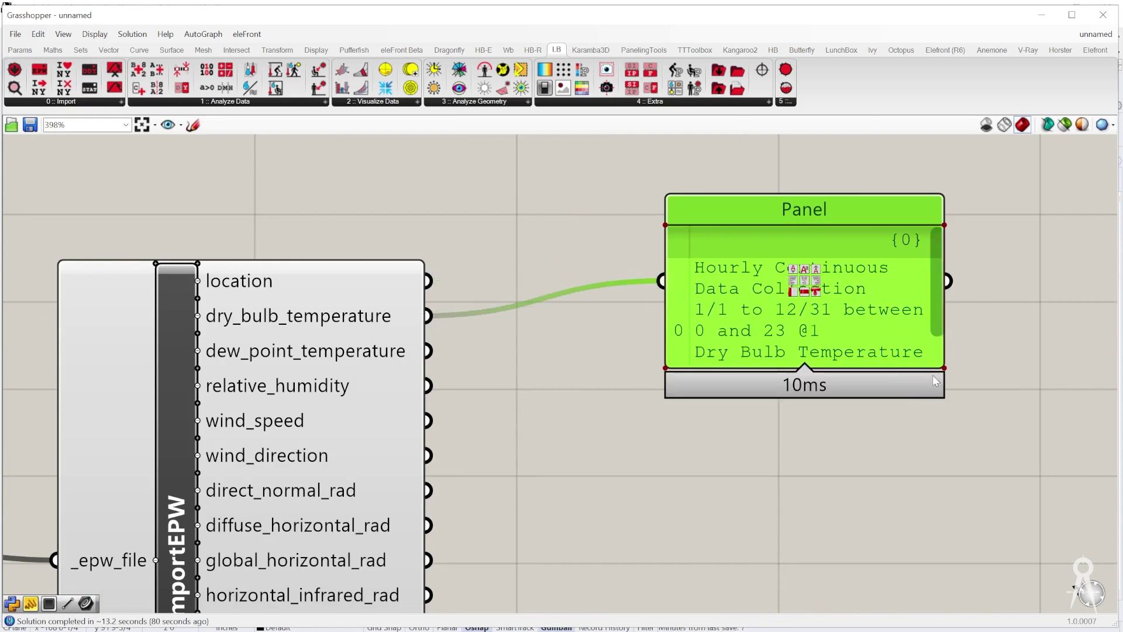
drag(937, 352, 1122, 353)
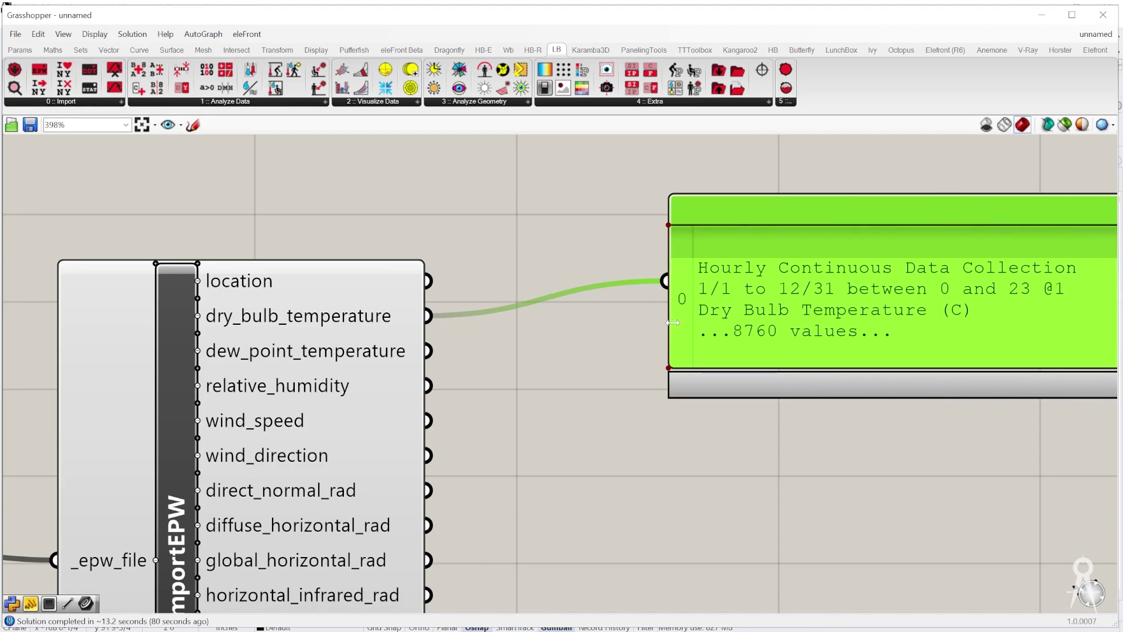
right_drag(686, 330, 459, 329)
scroll(619, 379, down, 3)
- Delete the panel connected to dry_bulb_temperature
click(426, 356)
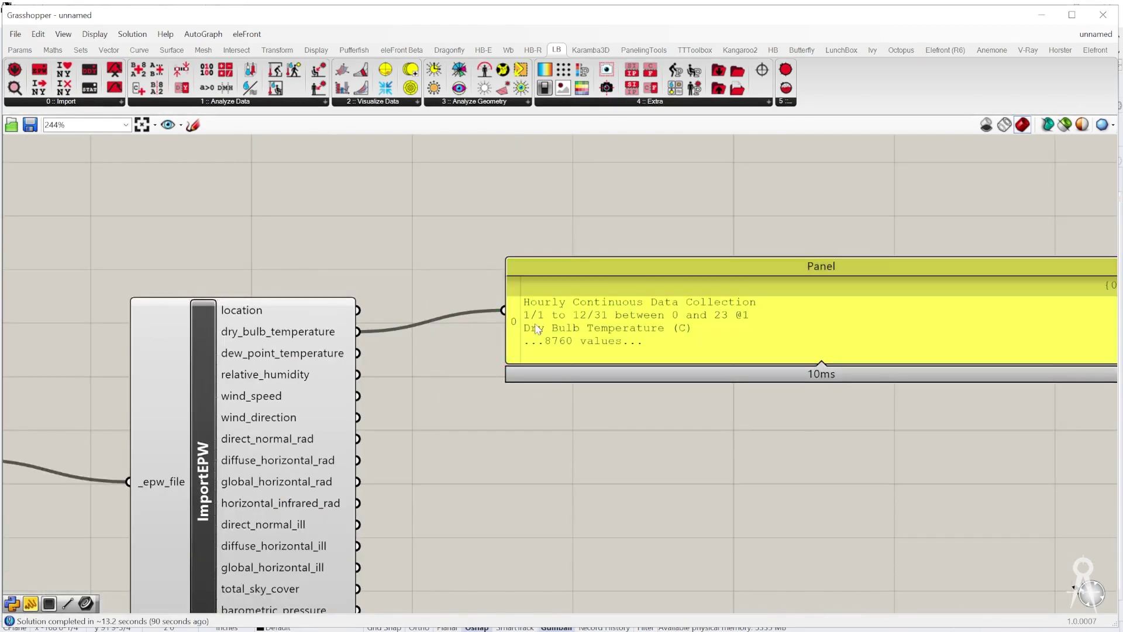
click(640, 331)
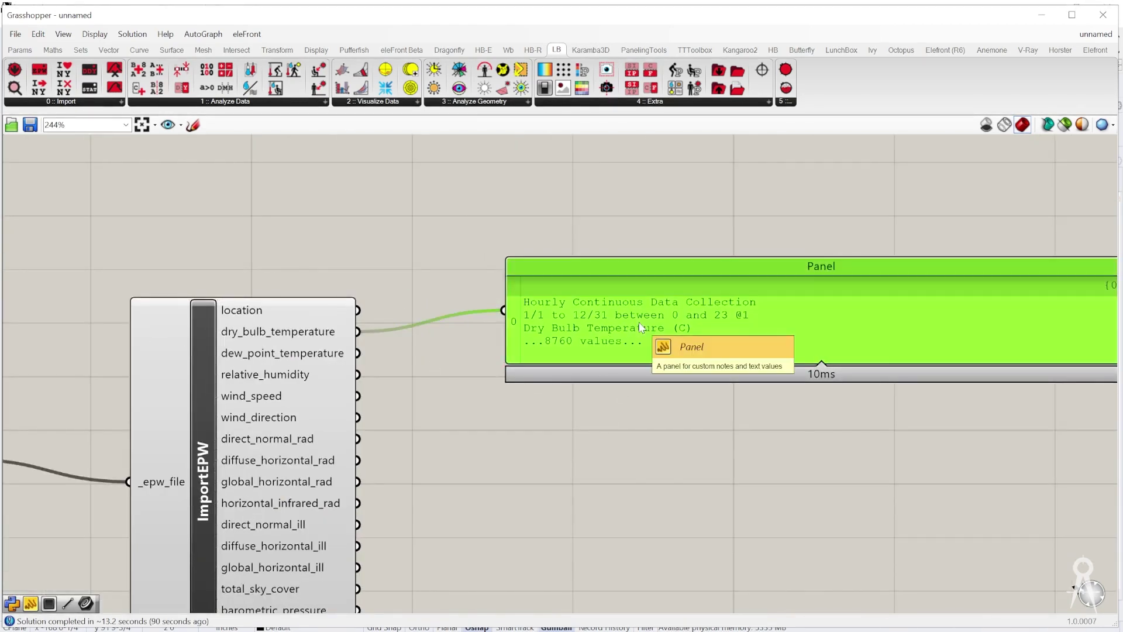
key(Delete)
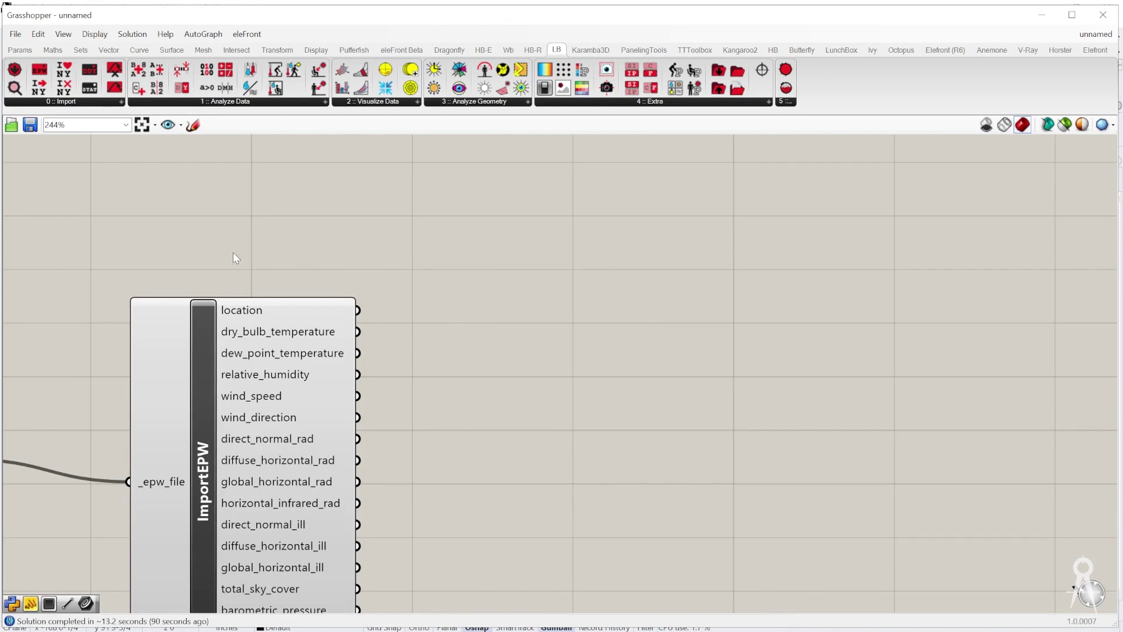
- Add an LB SunPath component and position it well to the right of ImportEPW
click(224, 102)
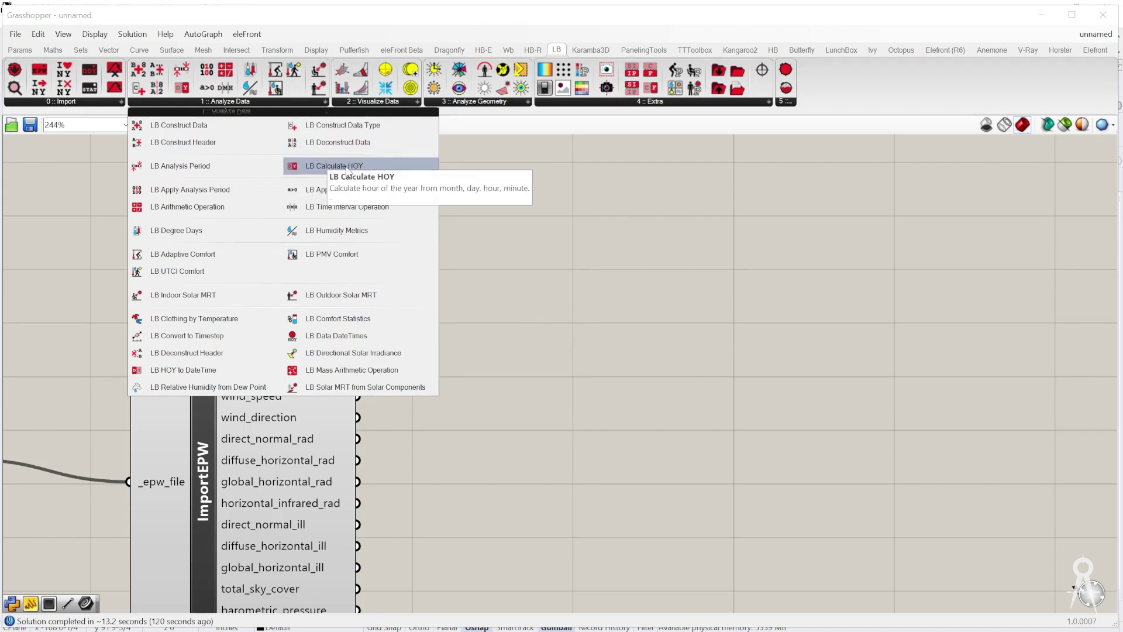
click(367, 102)
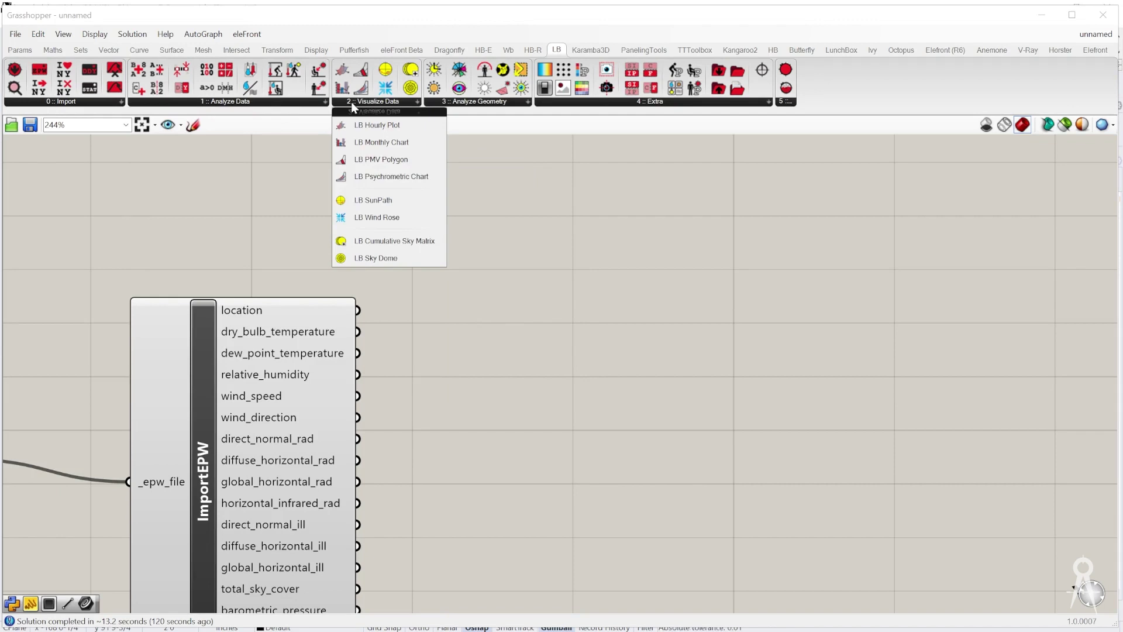
click(375, 200)
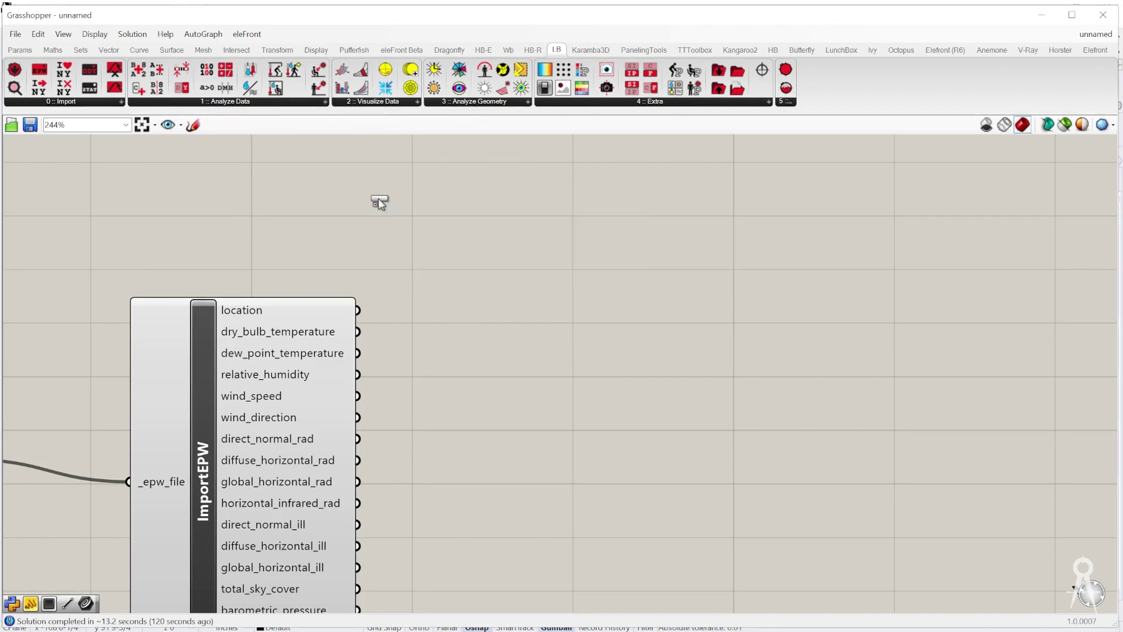
click(663, 353)
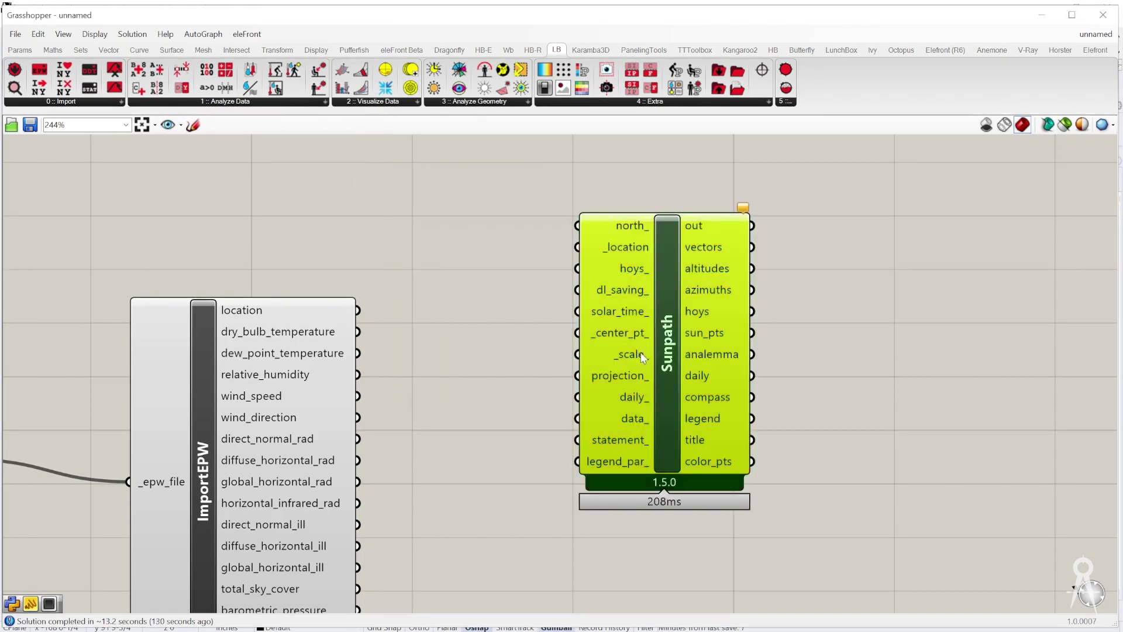
drag(640, 353, 766, 374)
scroll(644, 152, down, 3)
scroll(671, 168, up, 2)
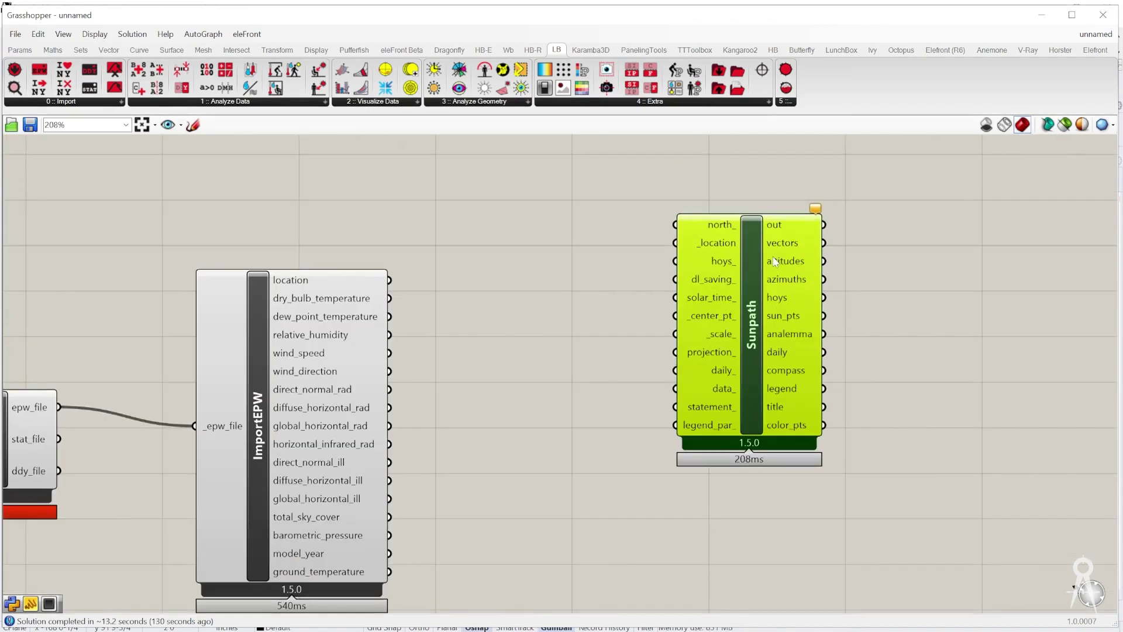
drag(753, 284, 753, 335)
right_drag(600, 347, 479, 240)
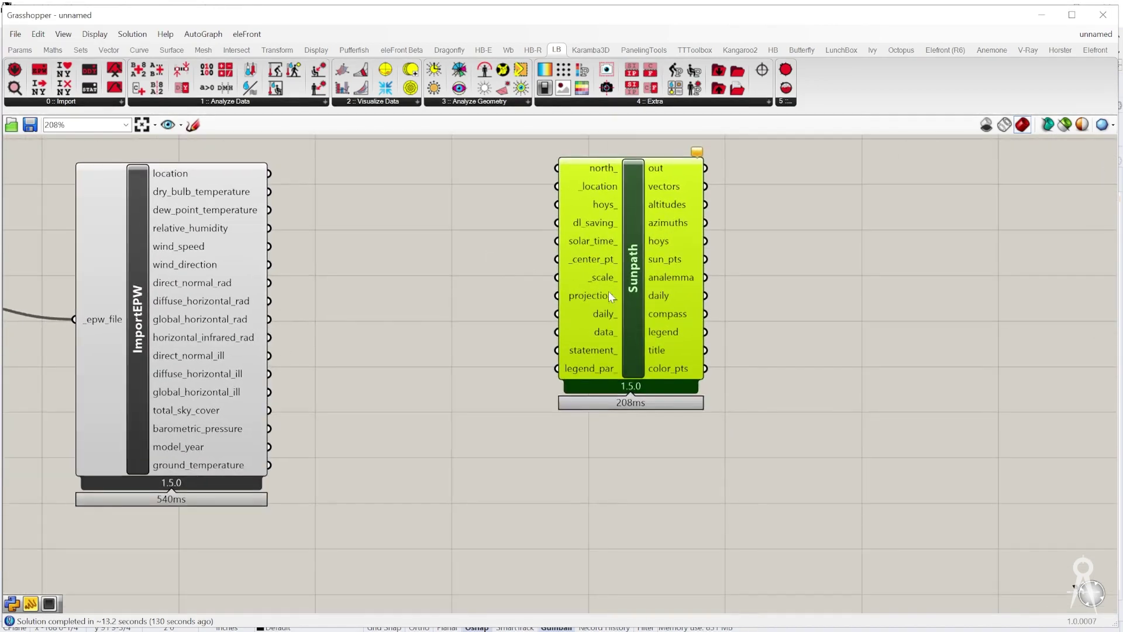
drag(628, 293, 651, 292)
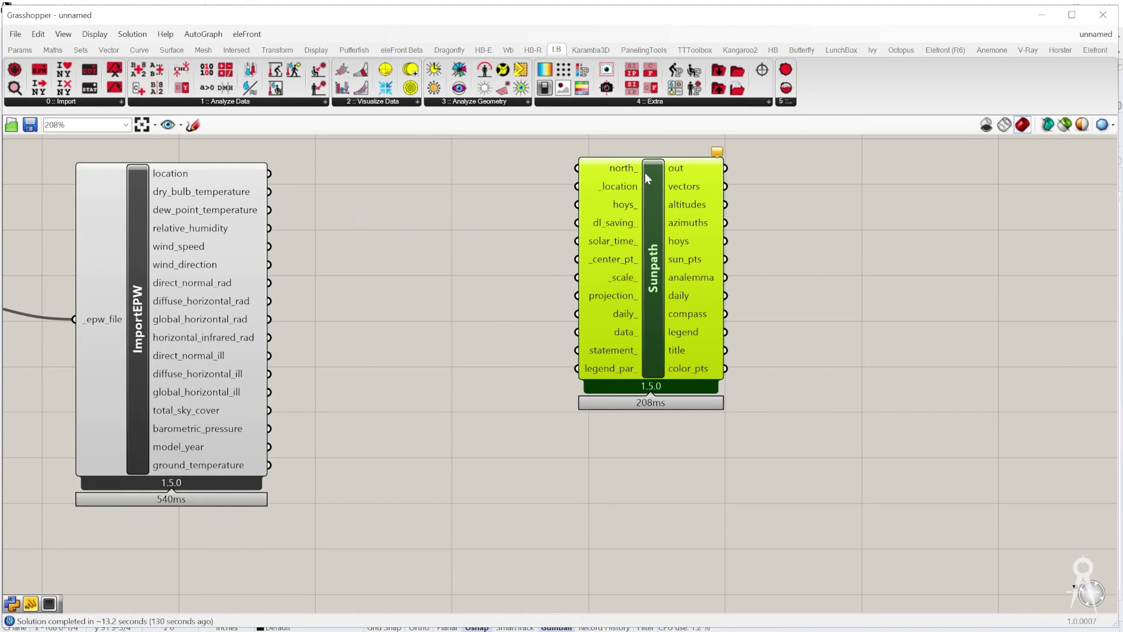
- Examine the Sunpath component's inputs, including north_, _location and hoys_, and their descriptions
scroll(645, 173, up, 3)
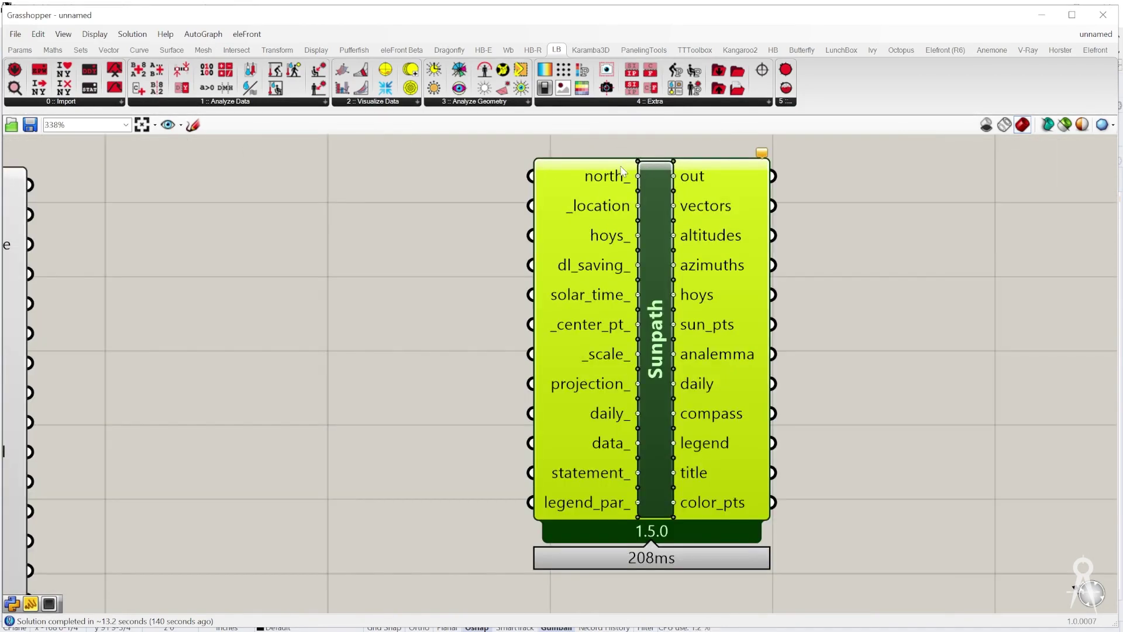
scroll(622, 171, up, 3)
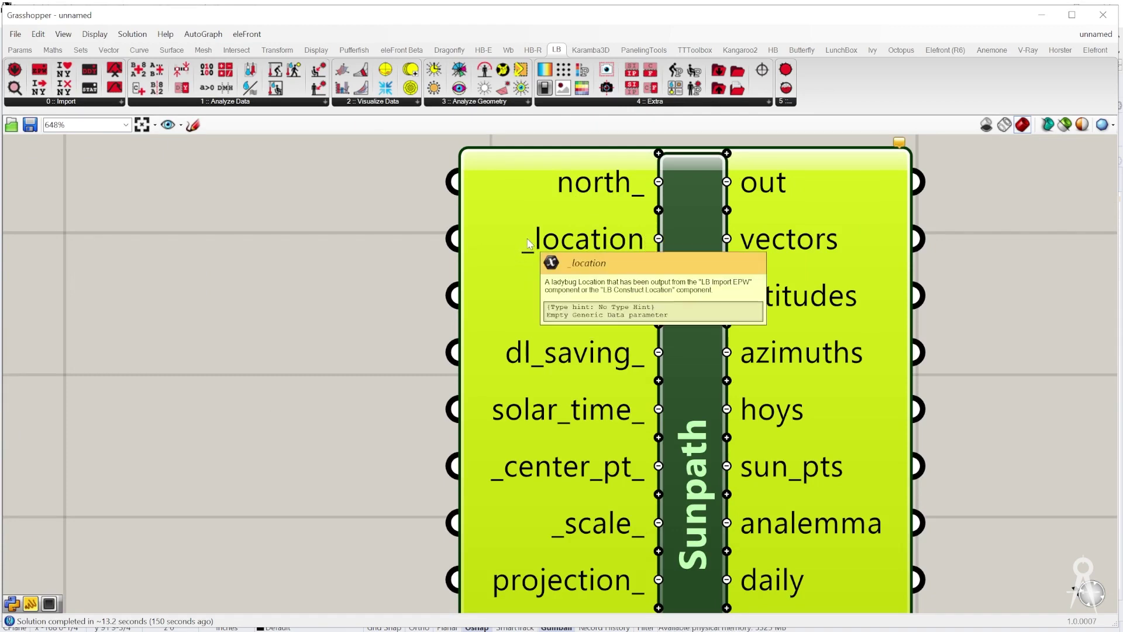
scroll(580, 239, down, 5)
scroll(584, 300, up, 4)
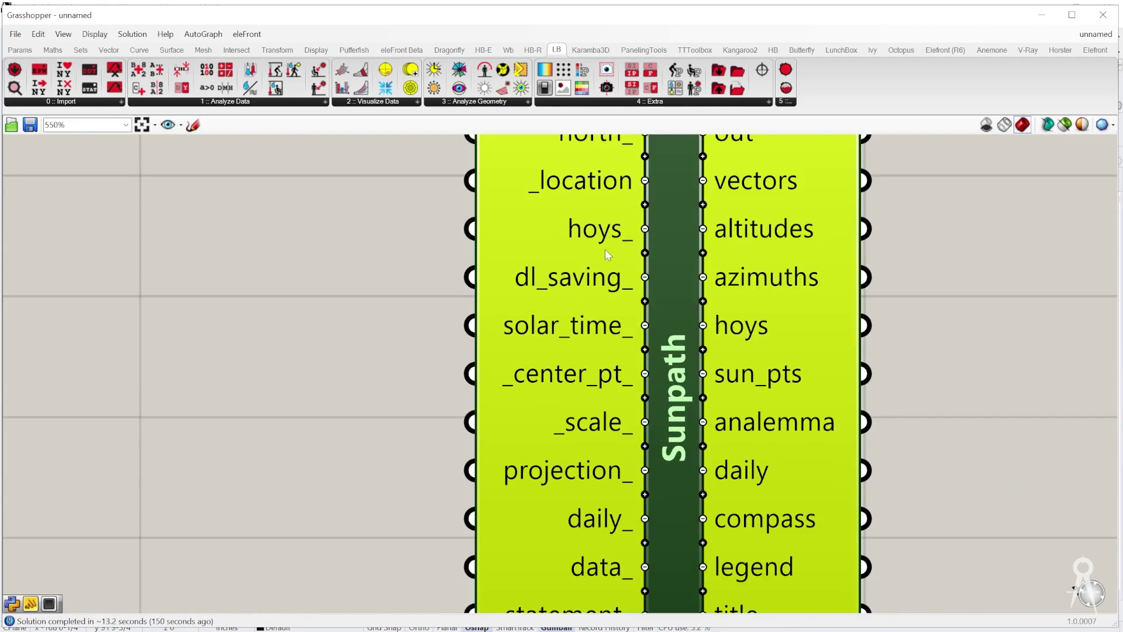
scroll(602, 232, down, 3)
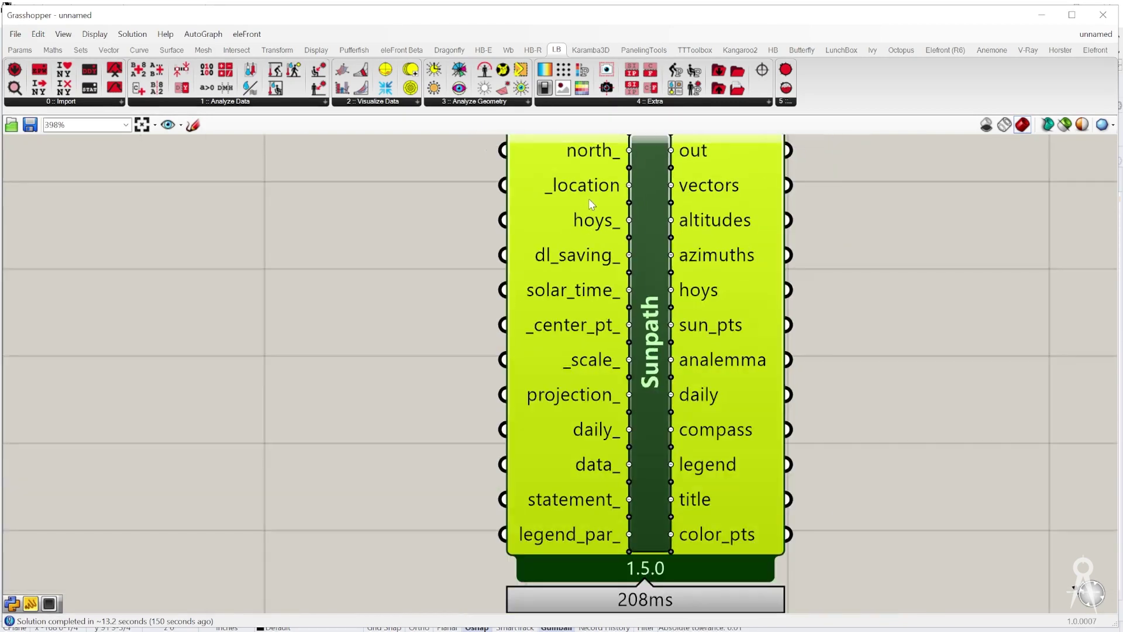
scroll(602, 228, down, 4)
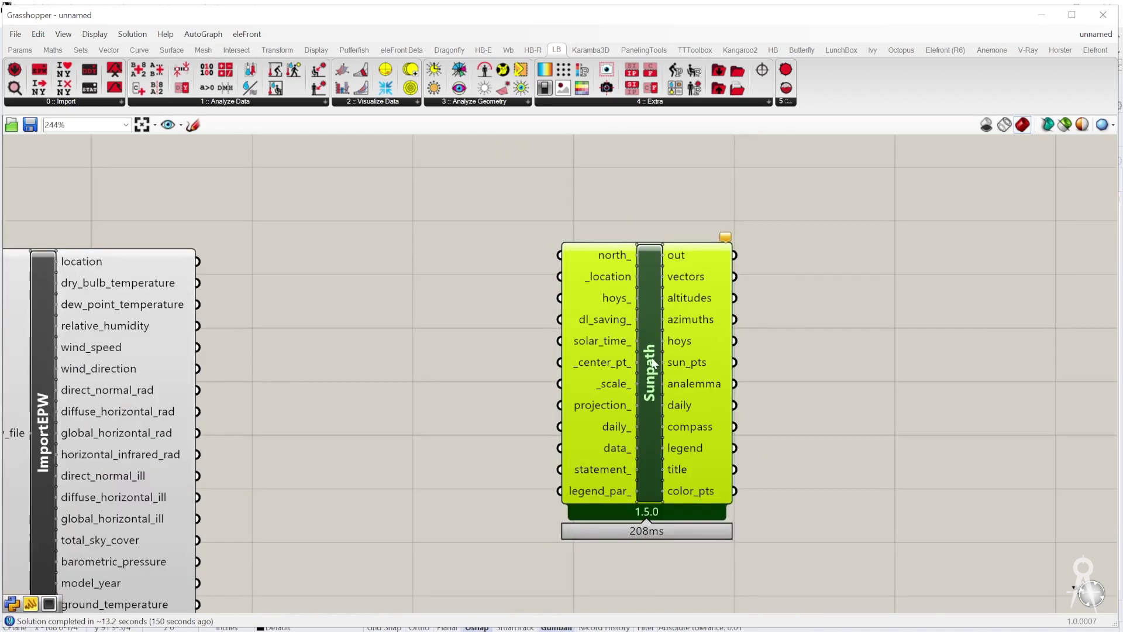
scroll(630, 319, up, 5)
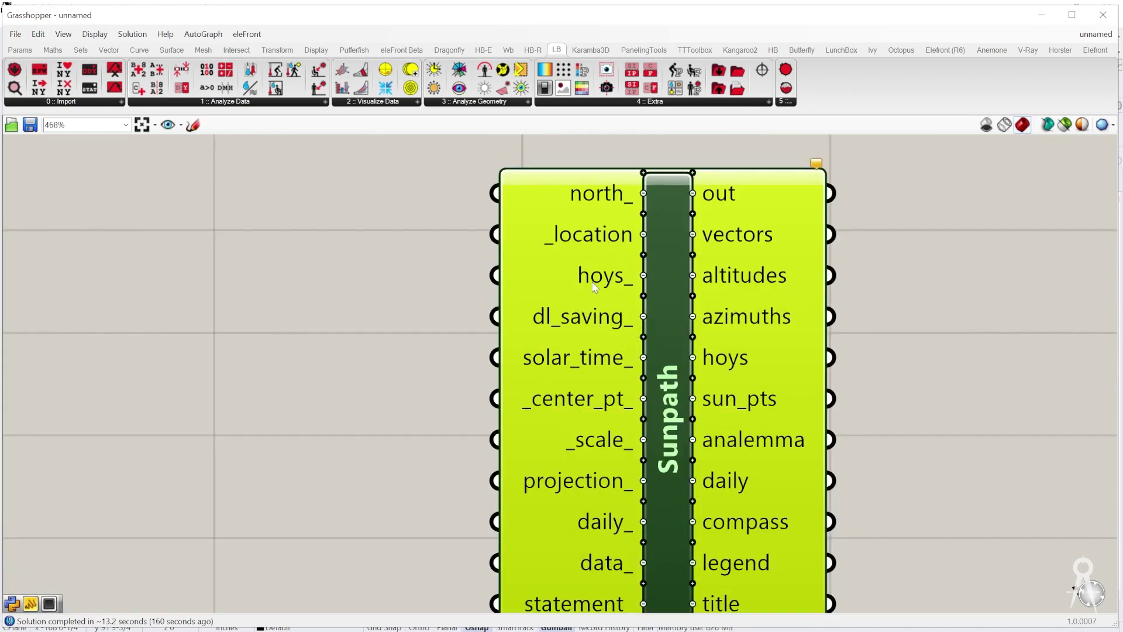
scroll(593, 246, down, 4)
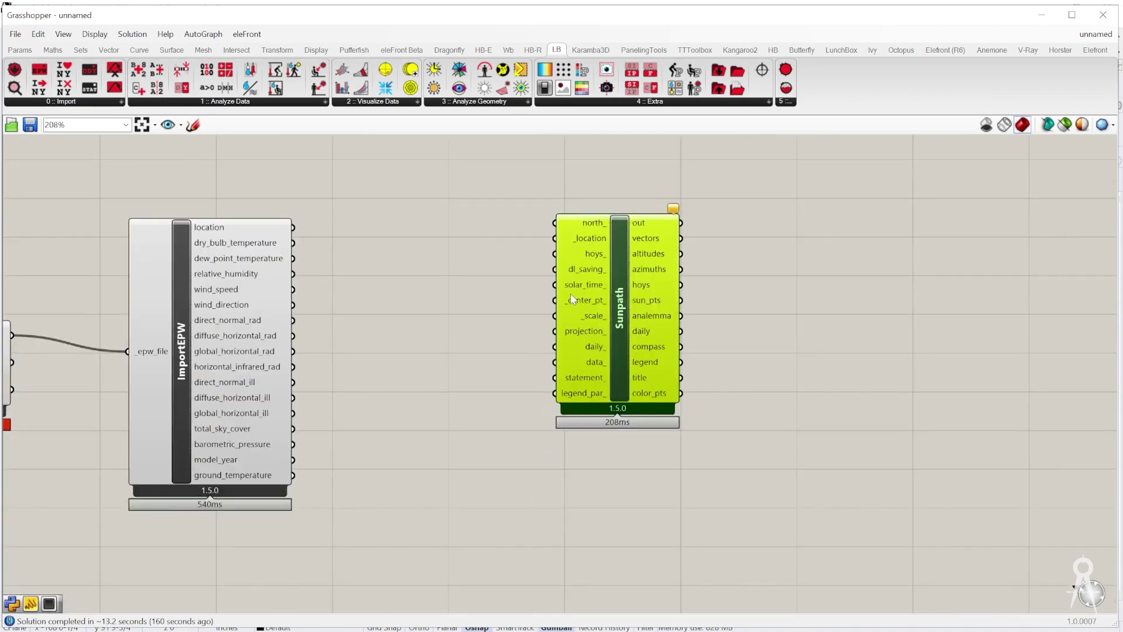
- Add a Construct Point component between ImportEPW and Sunpath
scroll(572, 300, up, 2)
double_click(403, 316)
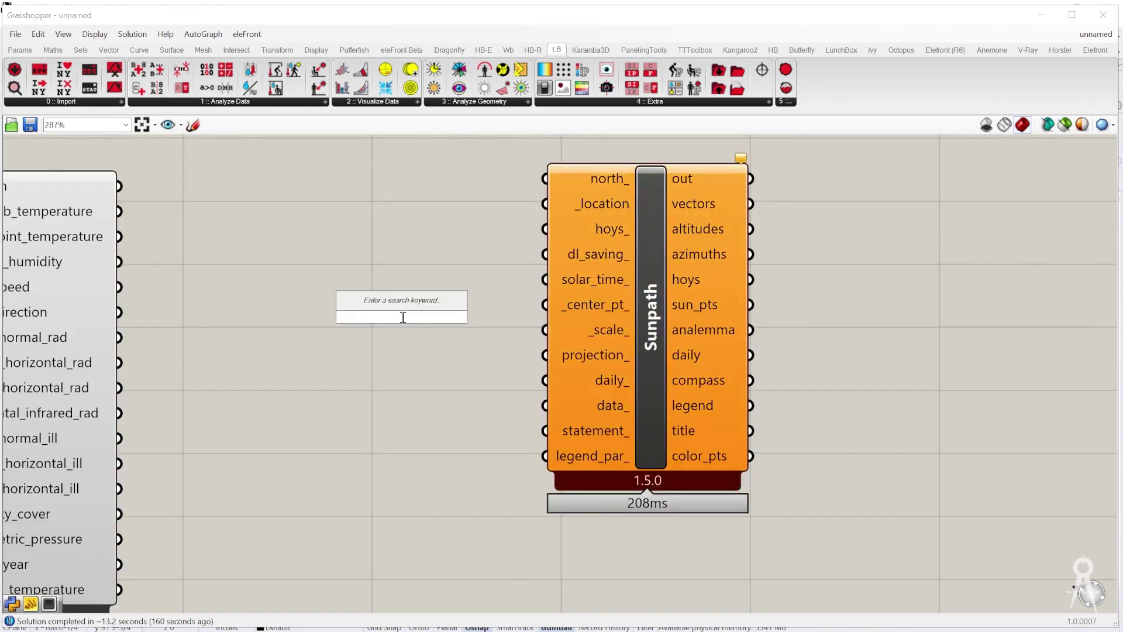
text(point)
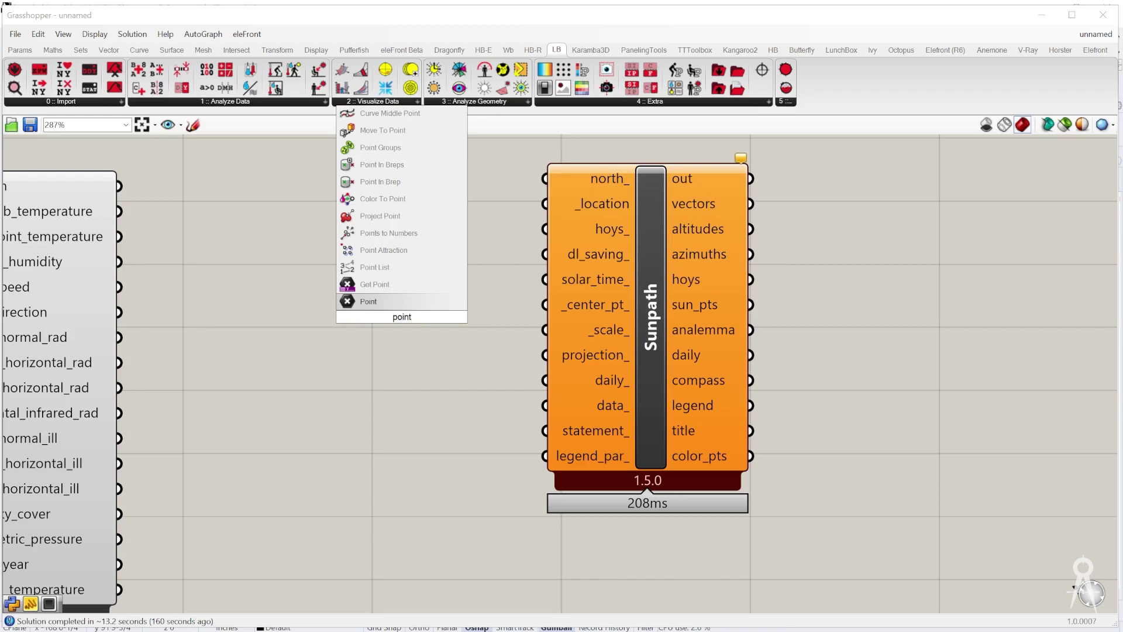
key(ctrl+a)
text(constr)
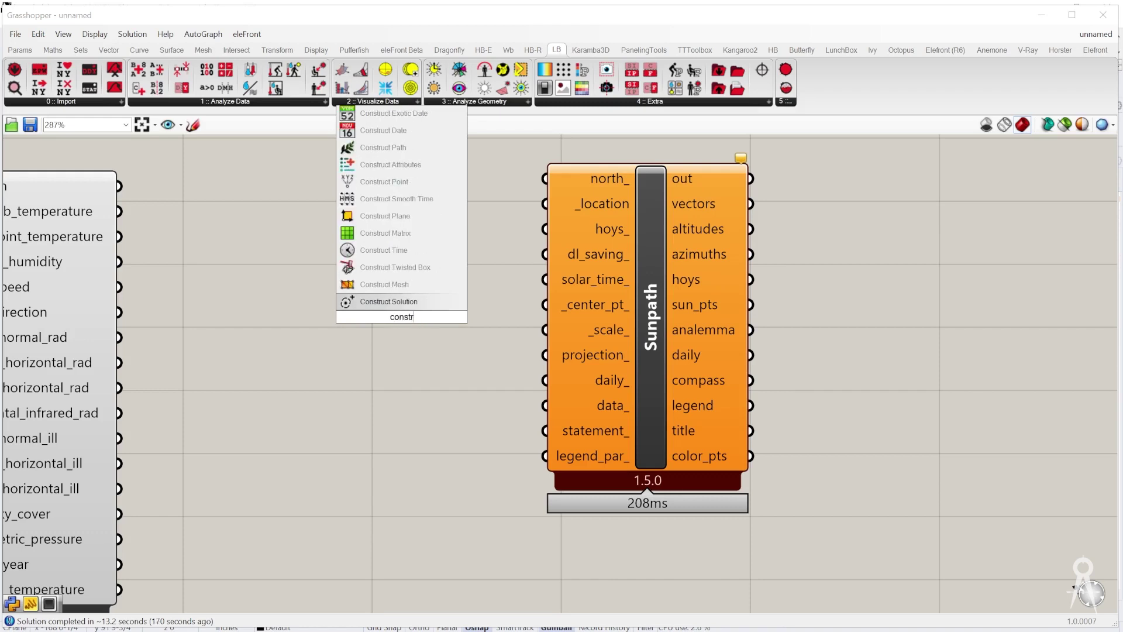
click(384, 183)
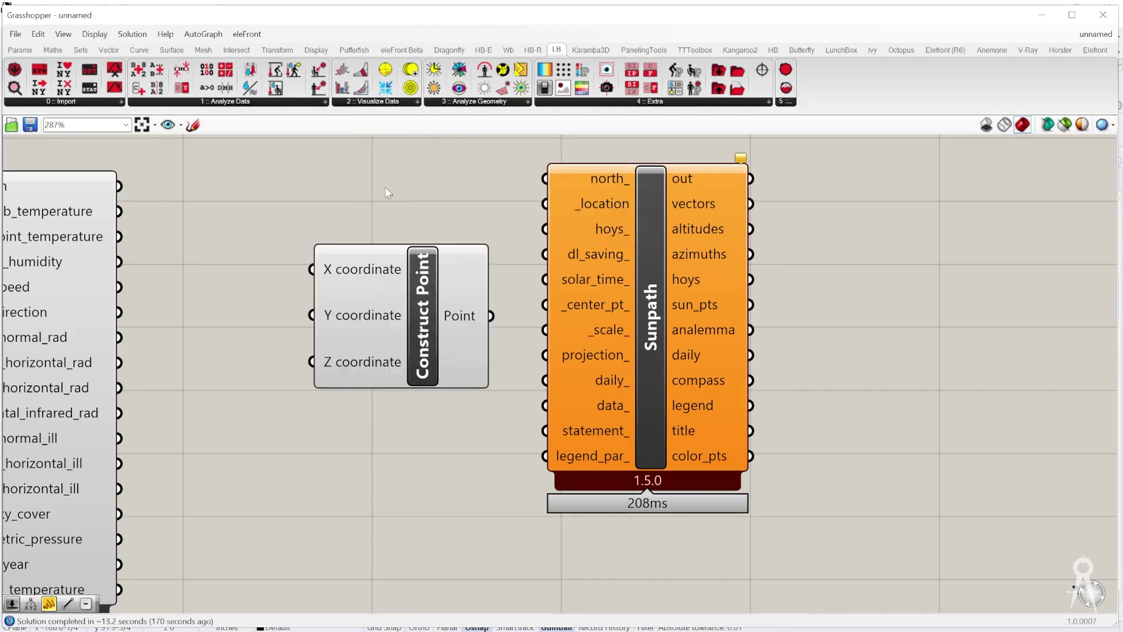
- Connect the Construct Point output to Sunpath's _center_pt_ input and move both components farther away from ImportEPW
drag(493, 316, 545, 304)
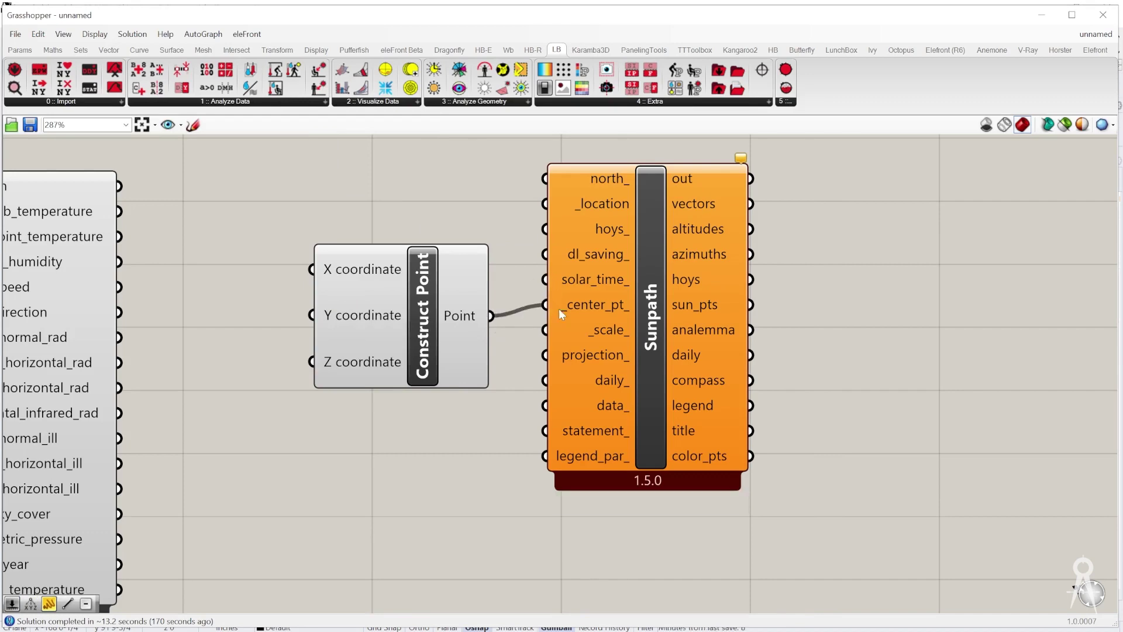
drag(601, 325, 784, 343)
drag(455, 317, 580, 368)
right_drag(413, 365, 548, 344)
scroll(308, 203, down, 3)
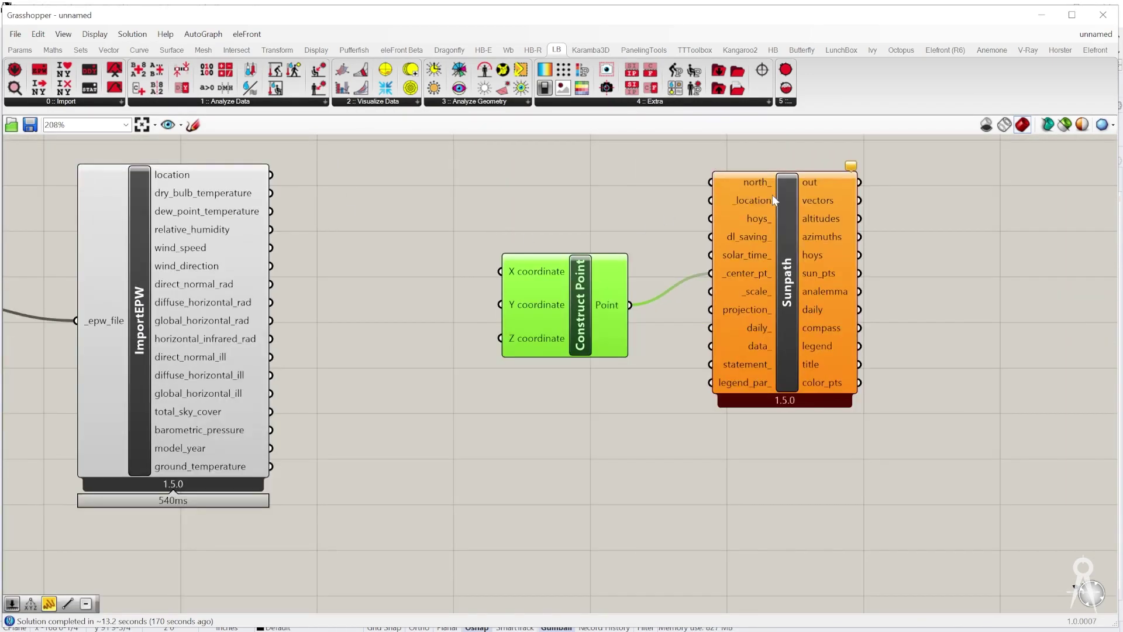
- Connect ImportEPW's location output to Sunpath's _location input
mouse_move(759, 181)
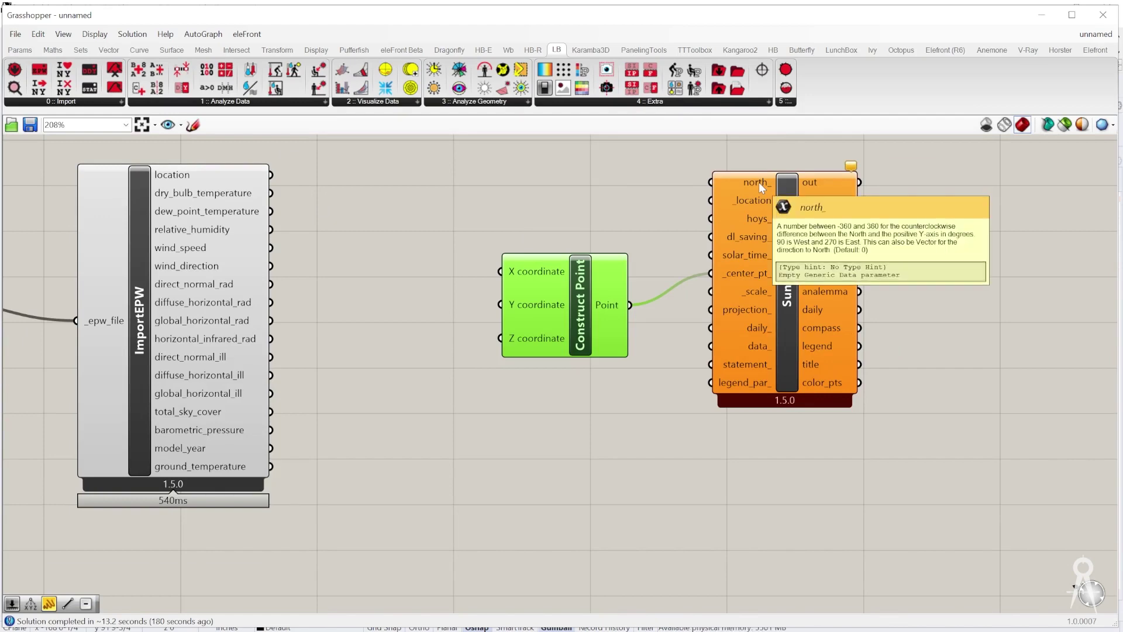
scroll(759, 181, up, 1)
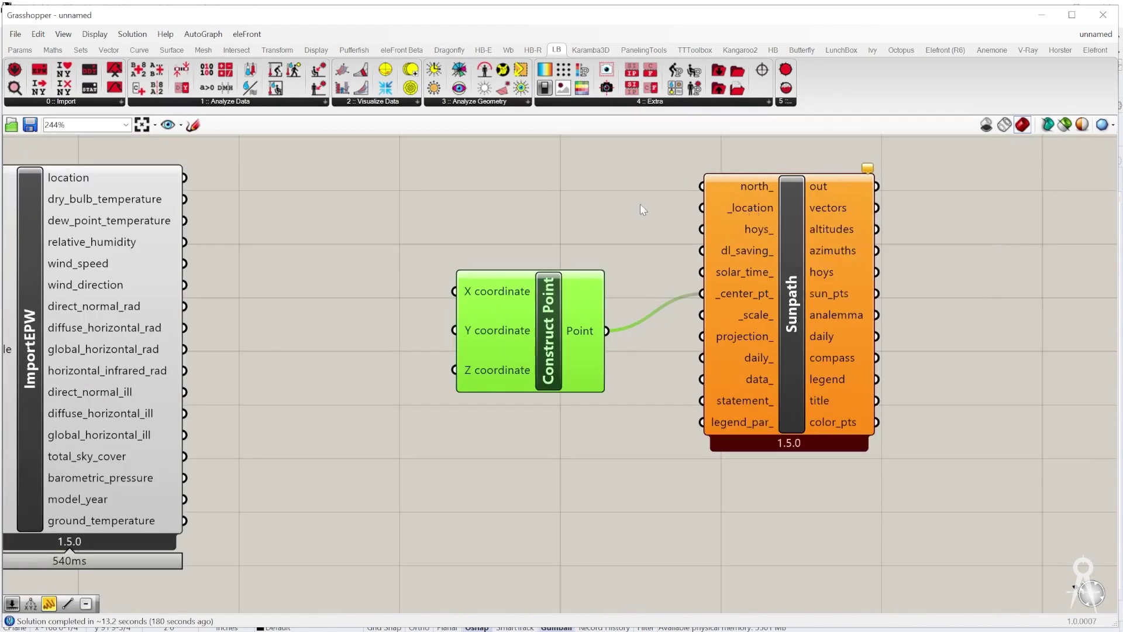
drag(185, 178, 702, 207)
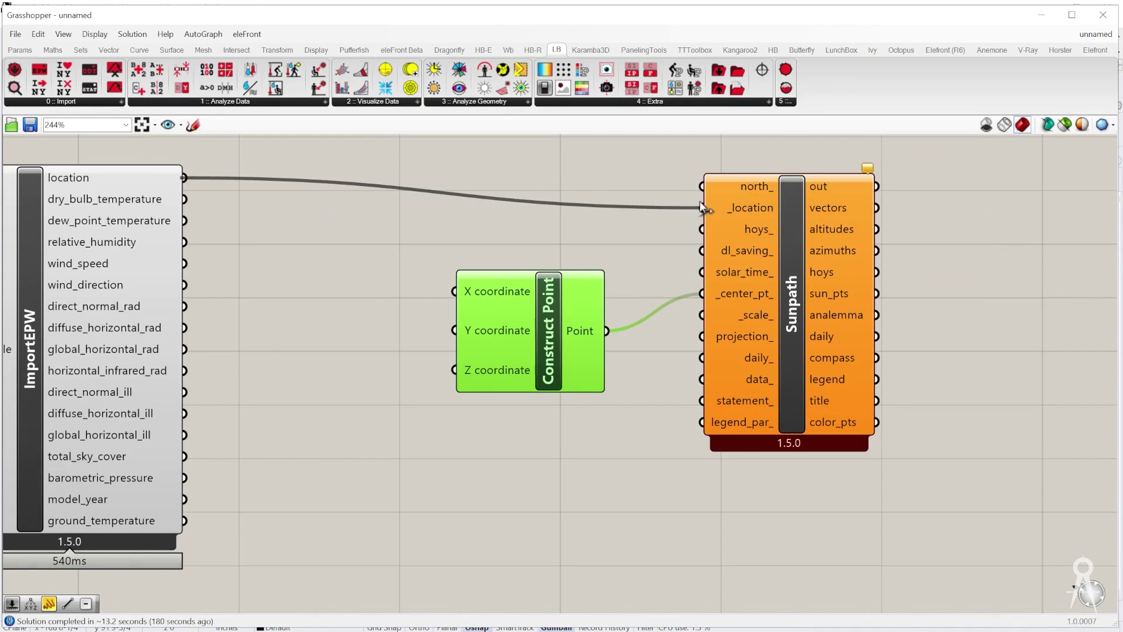
- Resize the Grasshopper window to about half the screen width so the Rhino viewport is visible beside it
click(1083, 16)
double_click(385, 12)
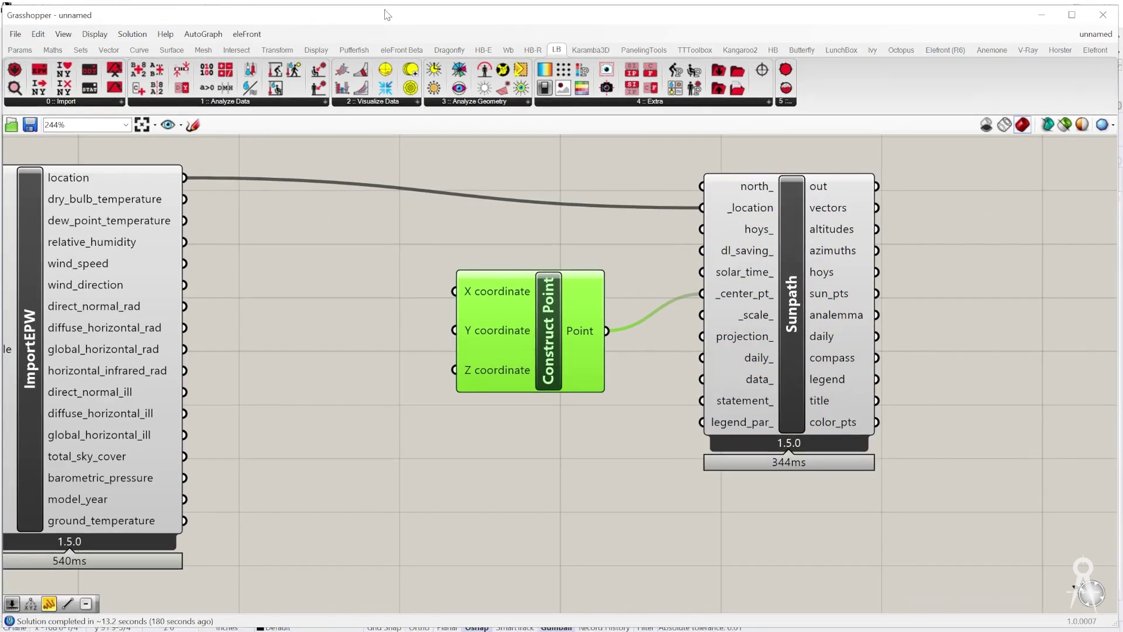
drag(3, 62, 560, 62)
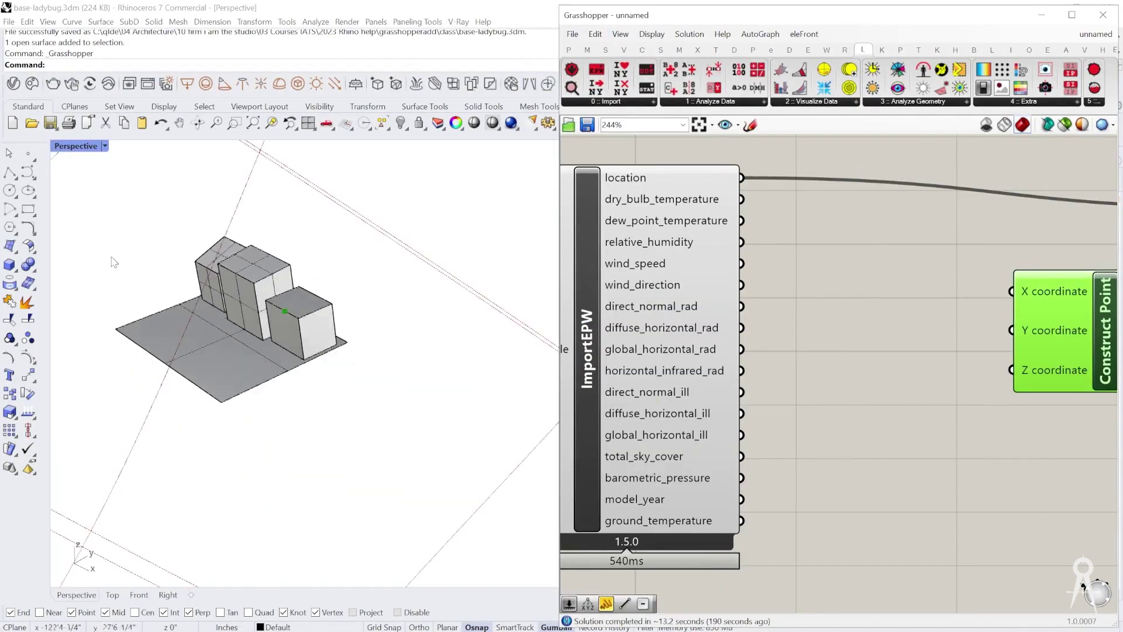
- Examine the sun path dome around the building model in Rhino's Perspective viewport from several angles
scroll(176, 269, down, 5)
right_drag(200, 279, 228, 386)
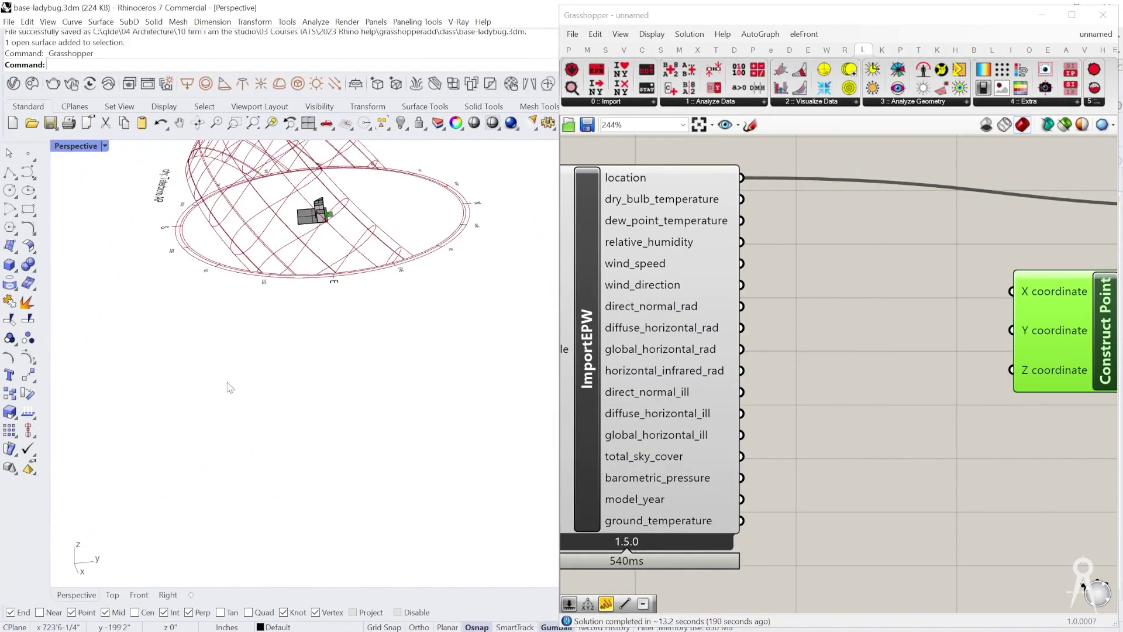
scroll(338, 179, up, 5)
right_drag(339, 180, 406, 414)
scroll(347, 283, down, 7)
scroll(383, 249, up, 5)
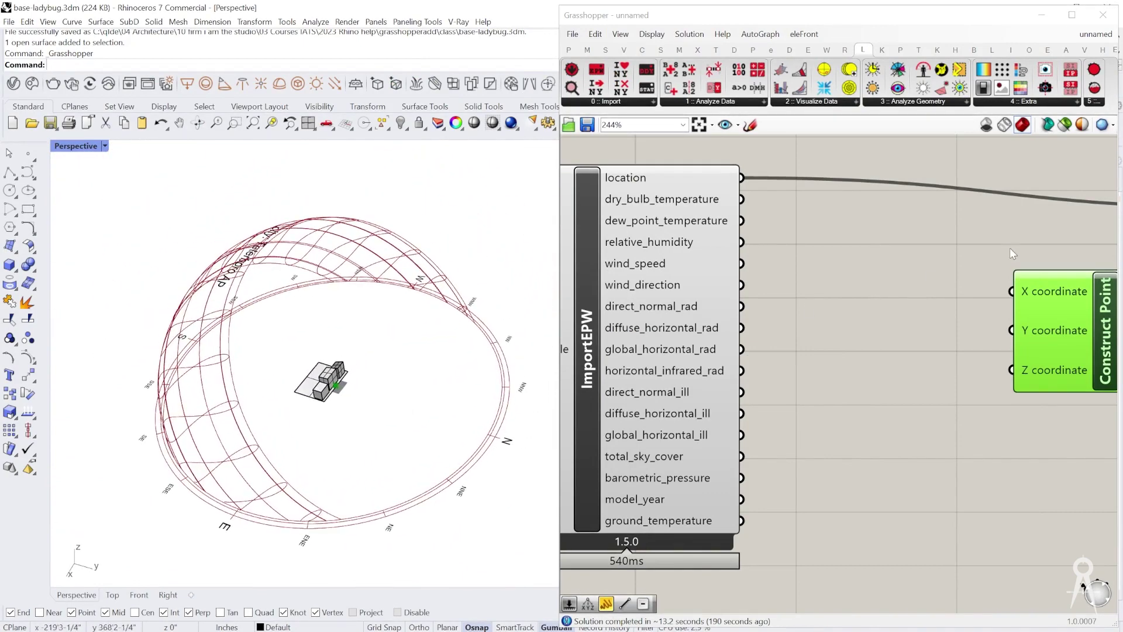
right_drag(281, 328, 253, 391)
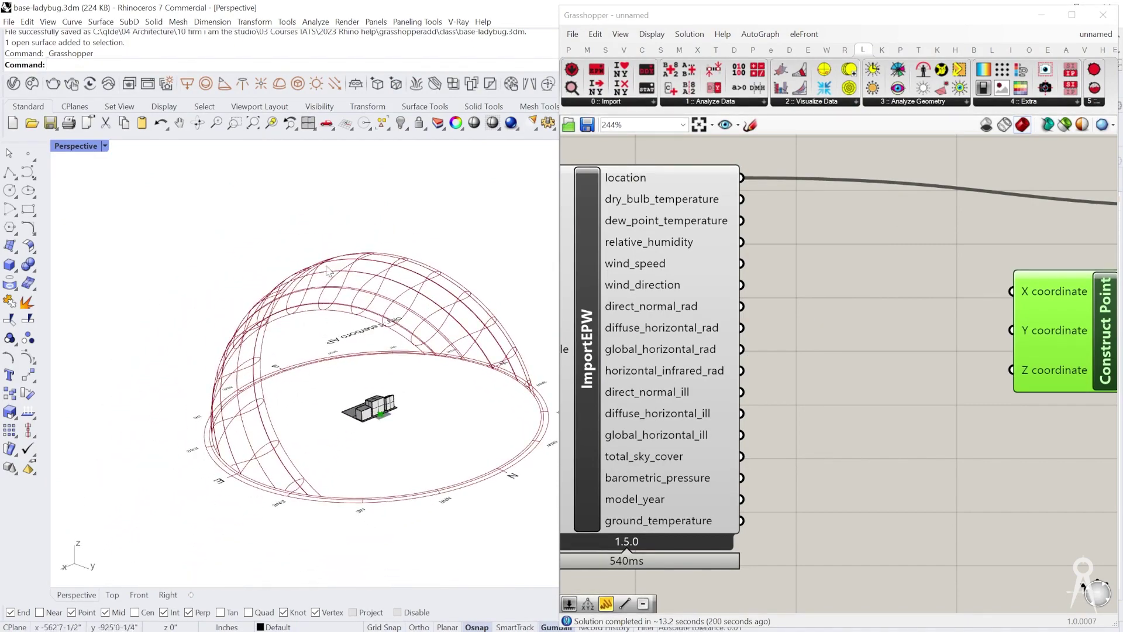
- Add an LB Analysis Period component in Grasshopper and position it in the empty canvas area below ImportEPW and Construct Point
scroll(720, 316, down, 4)
scroll(915, 284, up, 5)
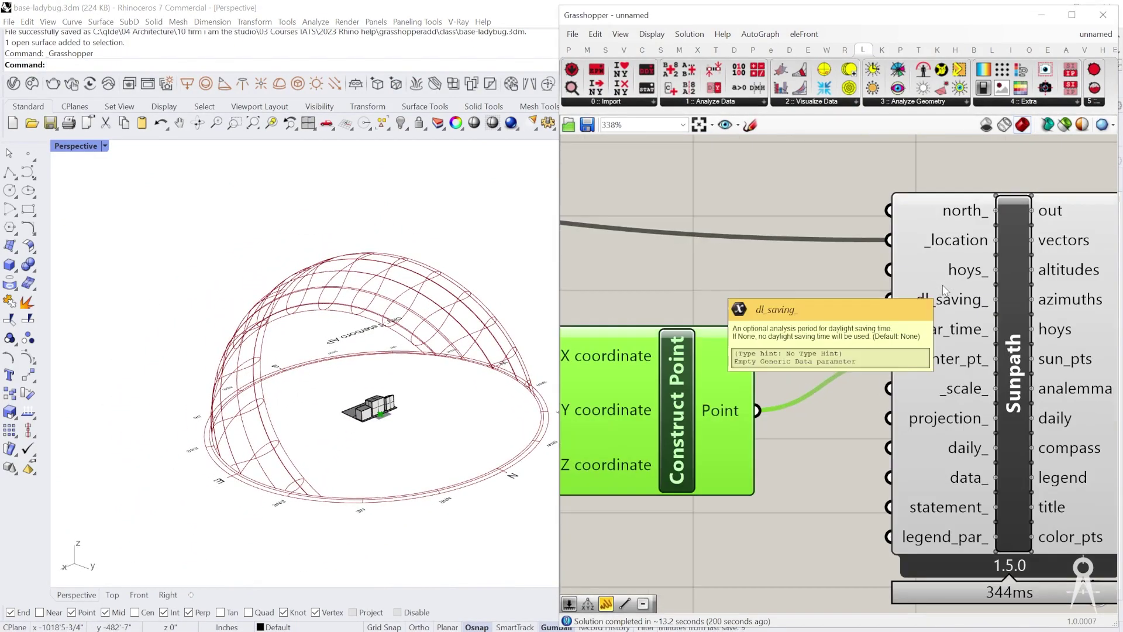
mouse_move(956, 272)
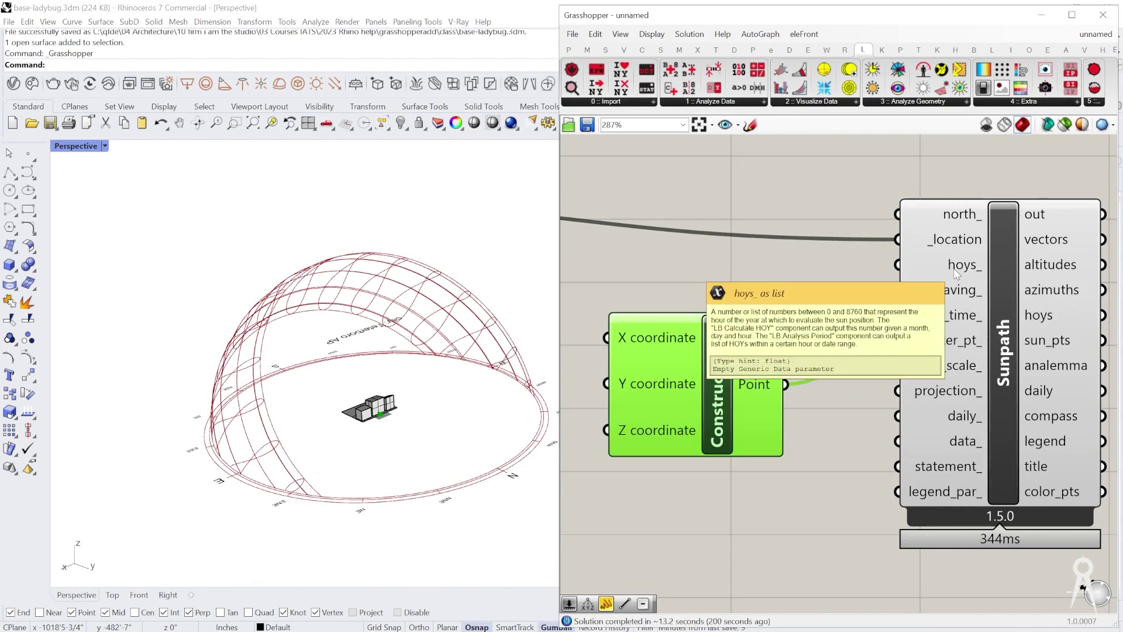
click(692, 102)
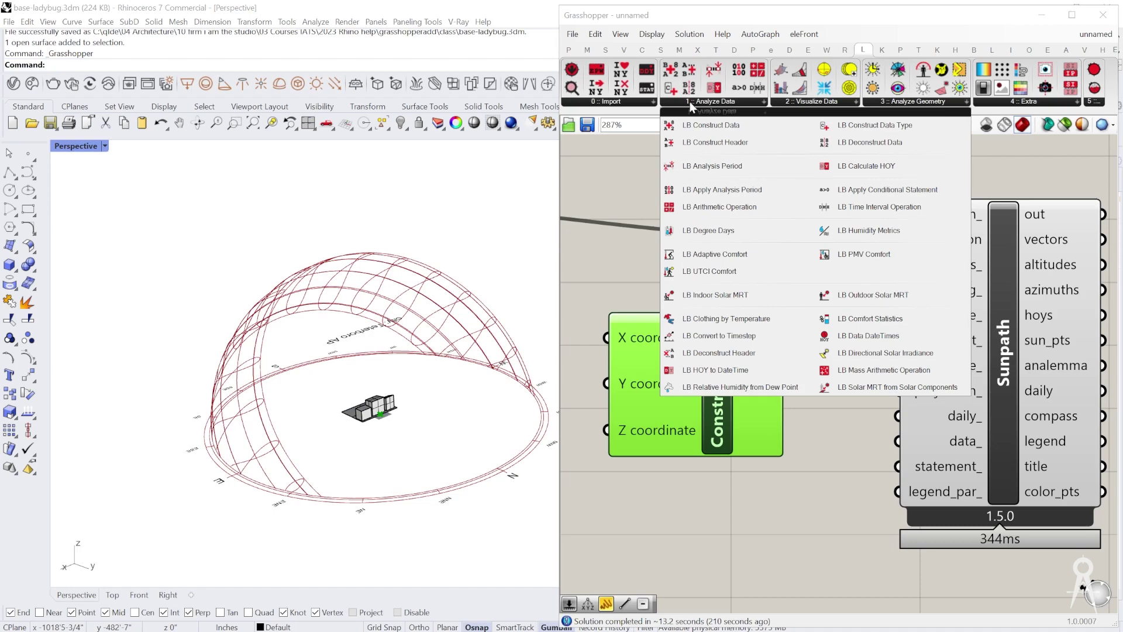
click(715, 166)
scroll(784, 276, down, 4)
click(718, 378)
scroll(713, 373, up, 5)
drag(696, 389, 663, 492)
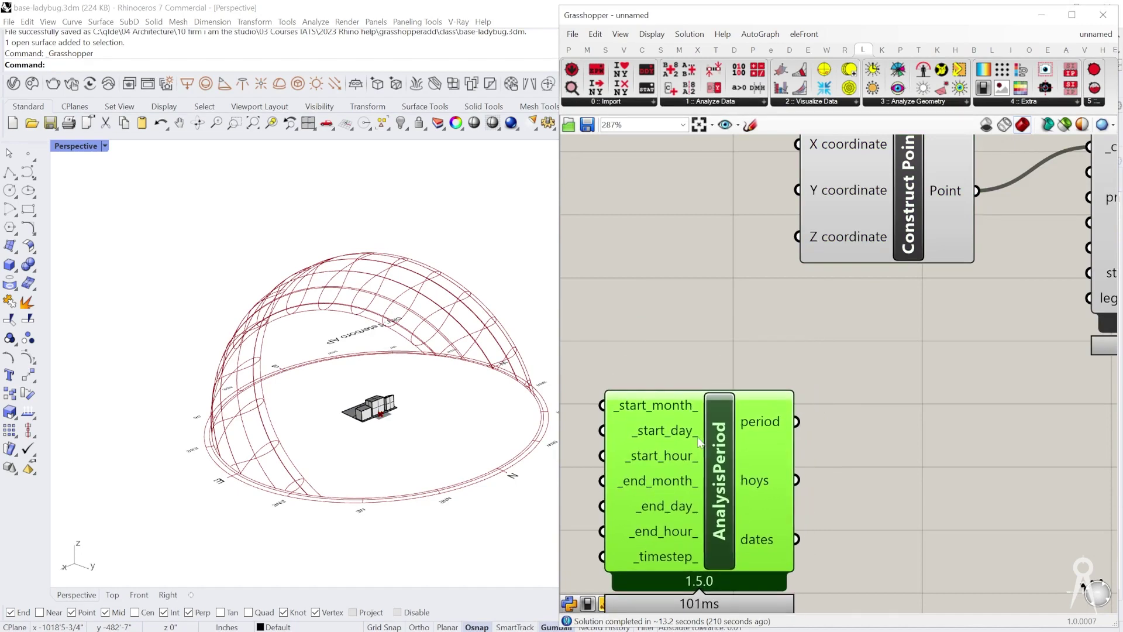
scroll(663, 491, down, 5)
right_drag(663, 492, 792, 293)
scroll(791, 294, up, 2)
scroll(791, 293, up, 1)
drag(790, 294, 767, 416)
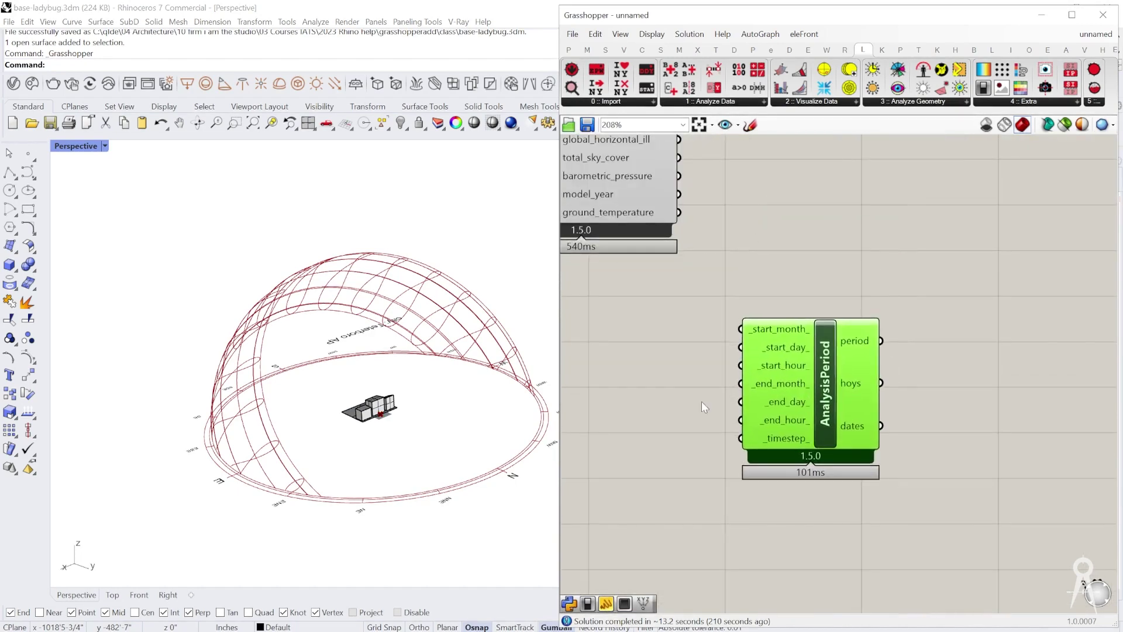
- Examine the AnalysisPeriod component's start, end and timestep inputs and its period, hoys and dates outputs
scroll(700, 401, up, 2)
right_drag(701, 401, 730, 326)
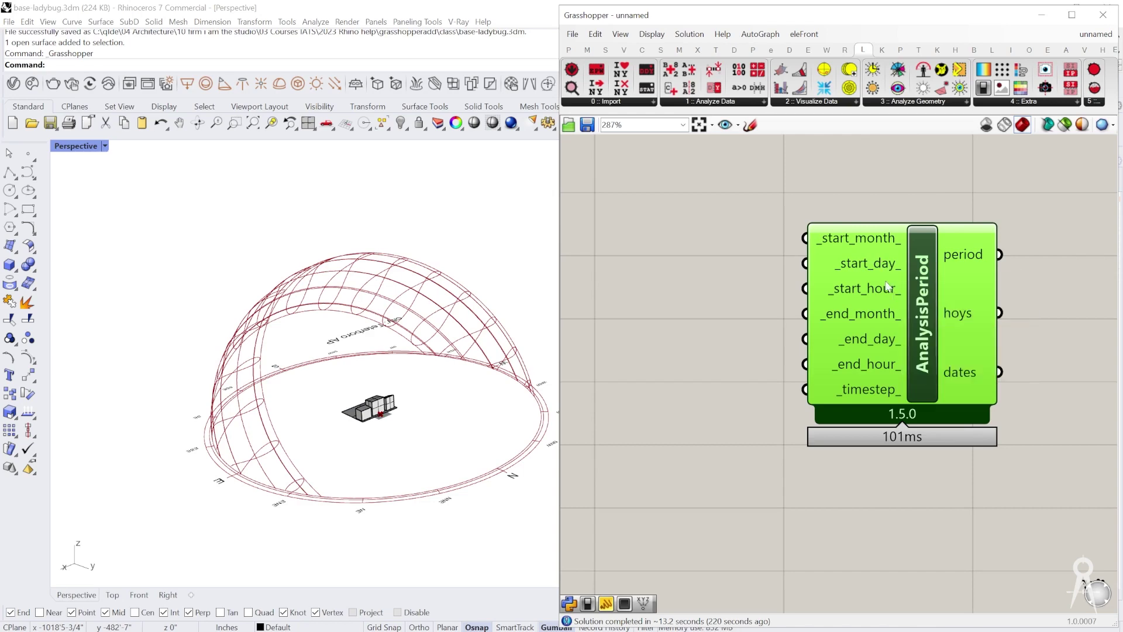
scroll(801, 396, down, 3)
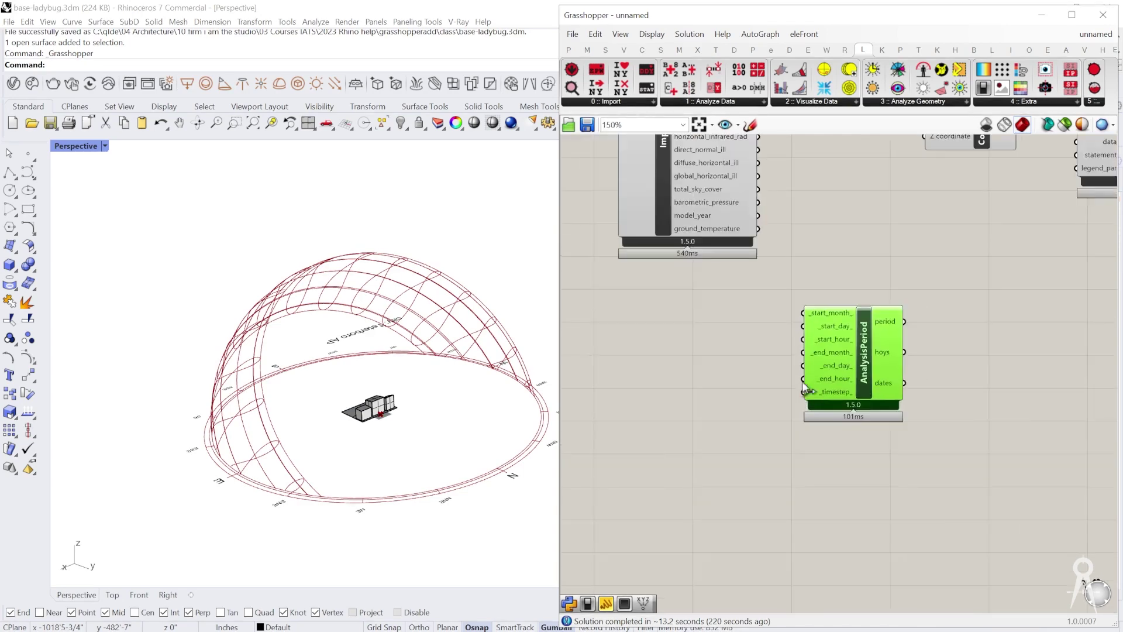
right_drag(893, 332, 781, 406)
scroll(781, 405, up, 3)
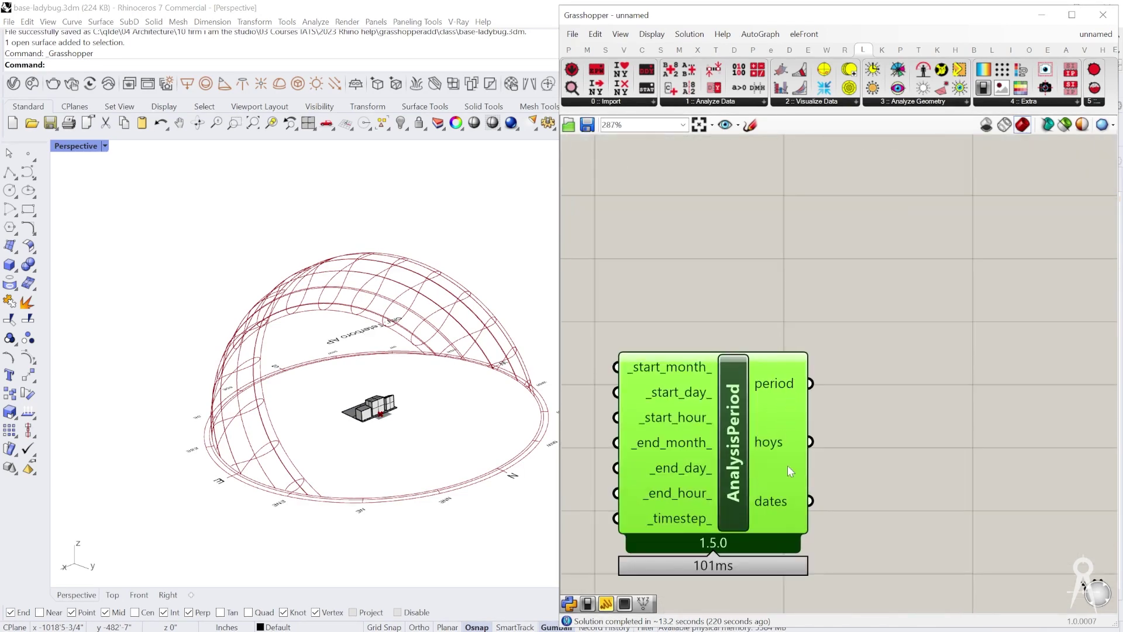
scroll(923, 414, down, 3)
scroll(678, 450, up, 2)
right_drag(677, 451, 713, 404)
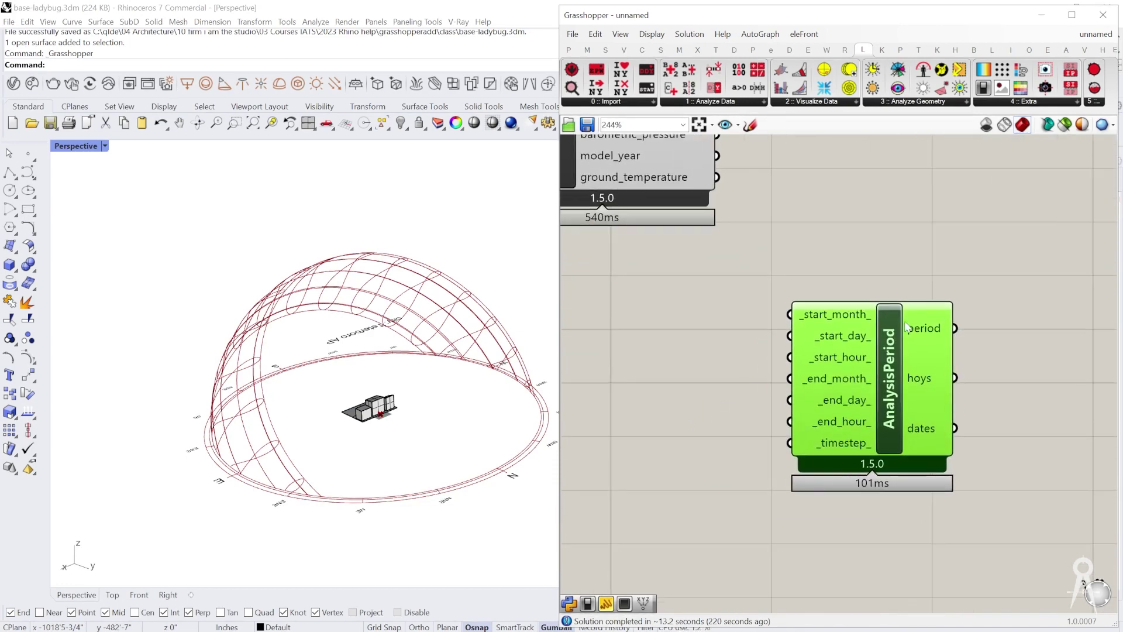
- Add a panel containing 6 and connect it to AnalysisPeriod's _start_month_ and _end_month_ inputs
double_click(671, 327)
text(//)
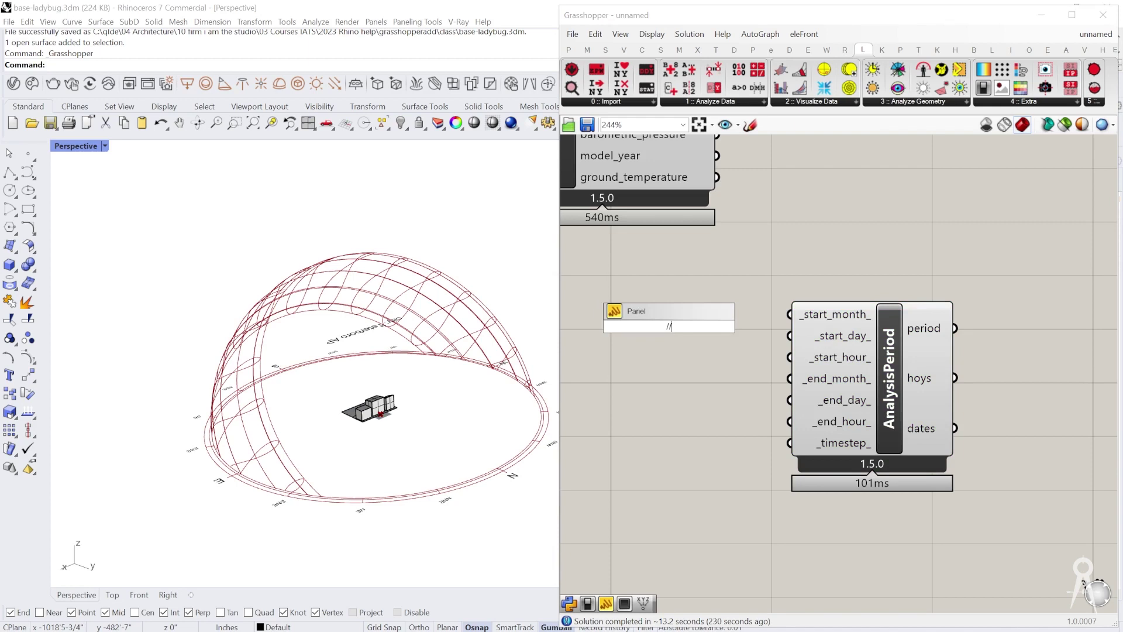
text(6)
key(Return)
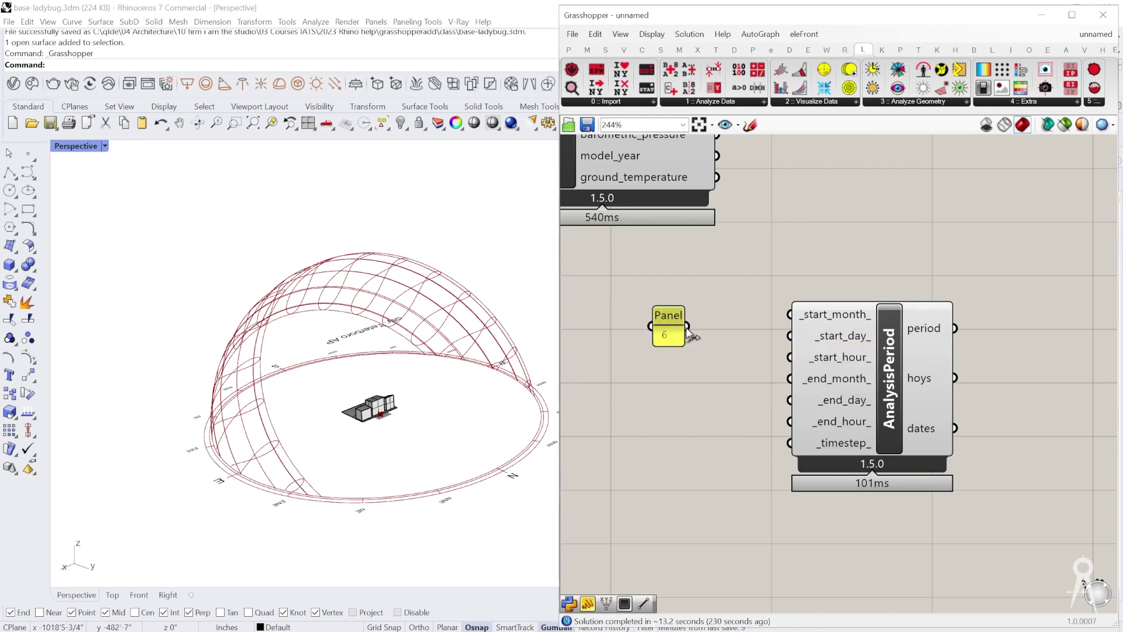
drag(688, 326, 790, 315)
drag(688, 334, 789, 378)
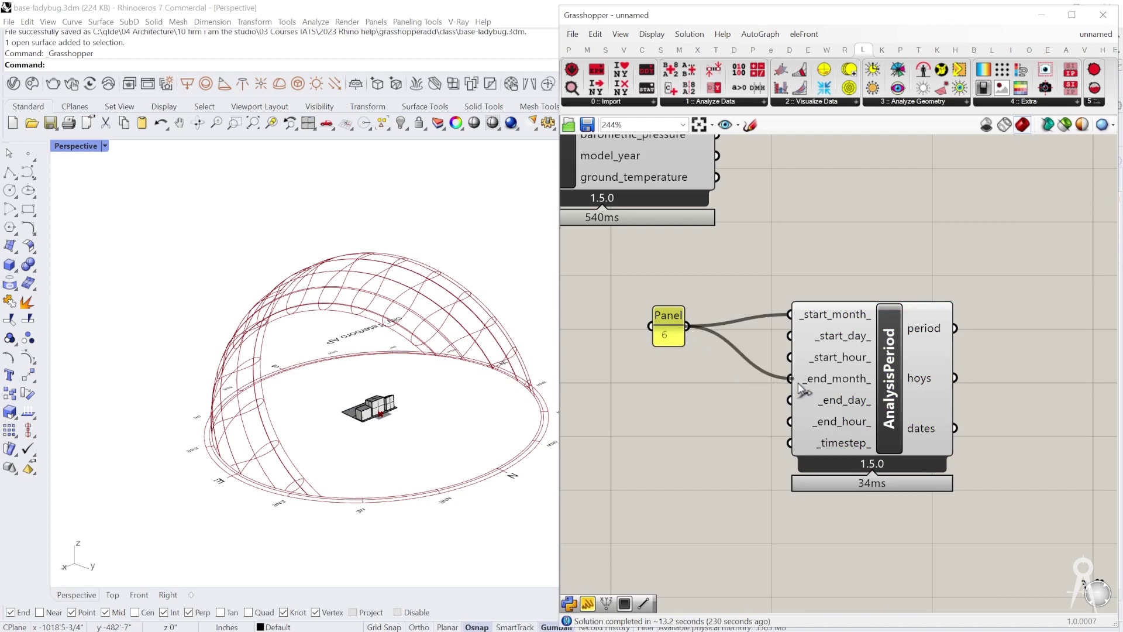
- Add a Number Slider set to 1 below the panel and connect it to AnalysisPeriod's _start_day_ input
double_click(651, 388)
text(Number Slider)
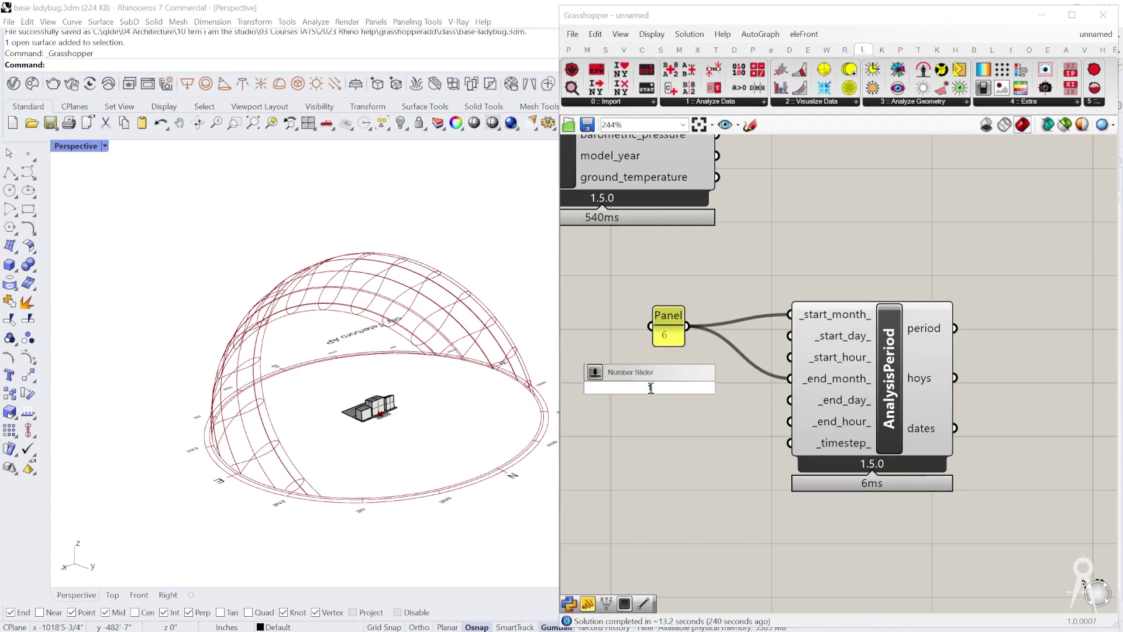
key(Return)
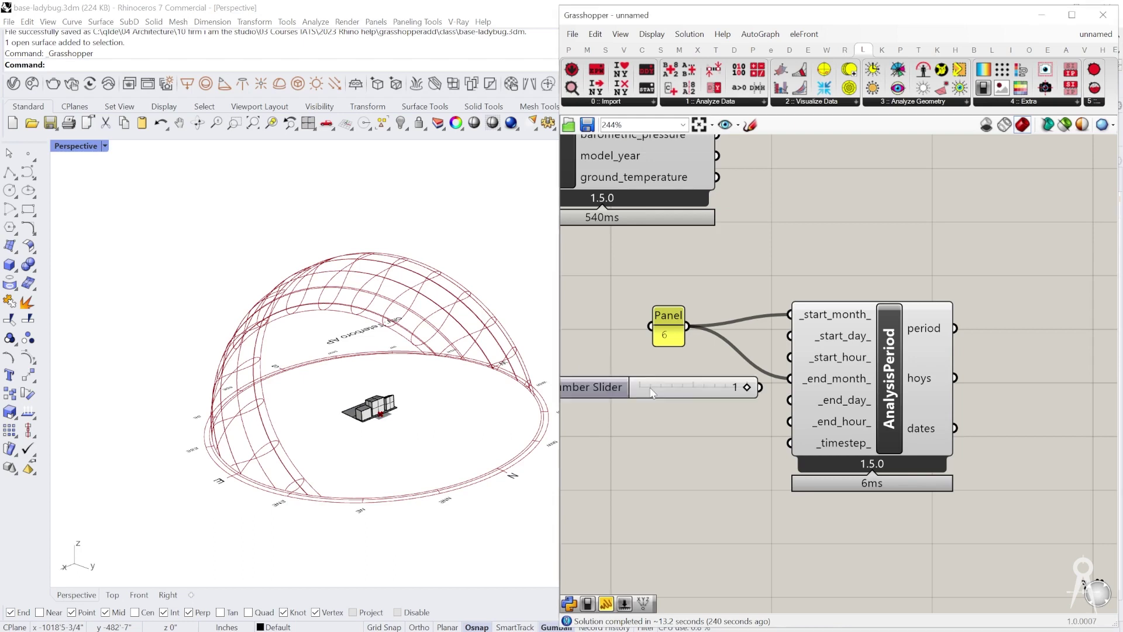
drag(686, 388, 790, 335)
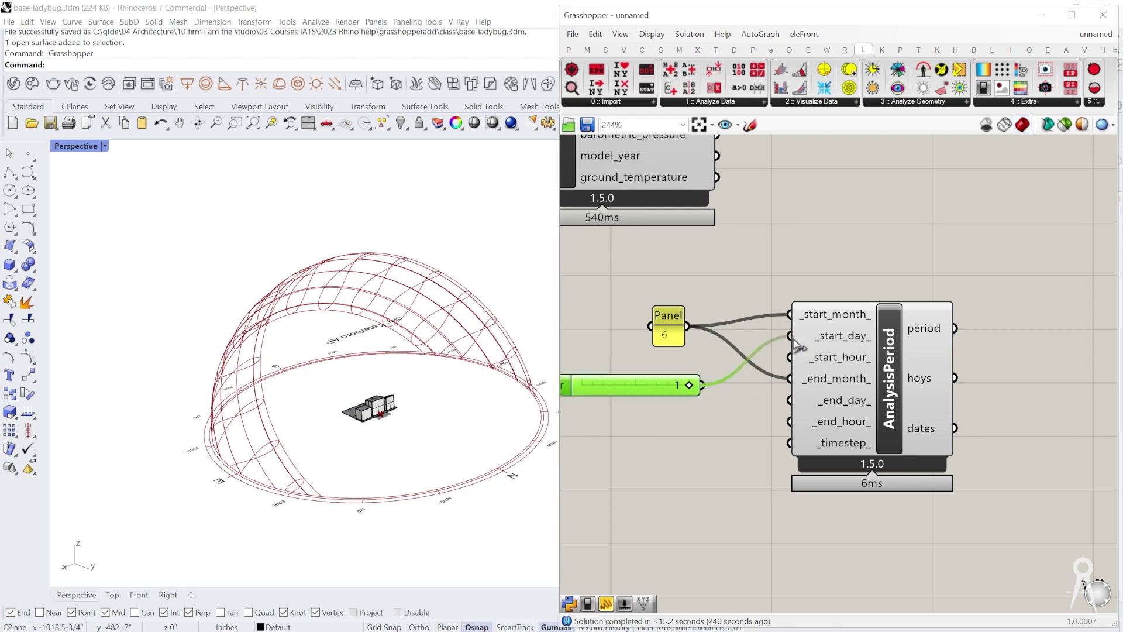
- Connect the slider set to 1 to AnalysisPeriod's _end_day_ input as well
click(647, 442)
double_click(647, 442)
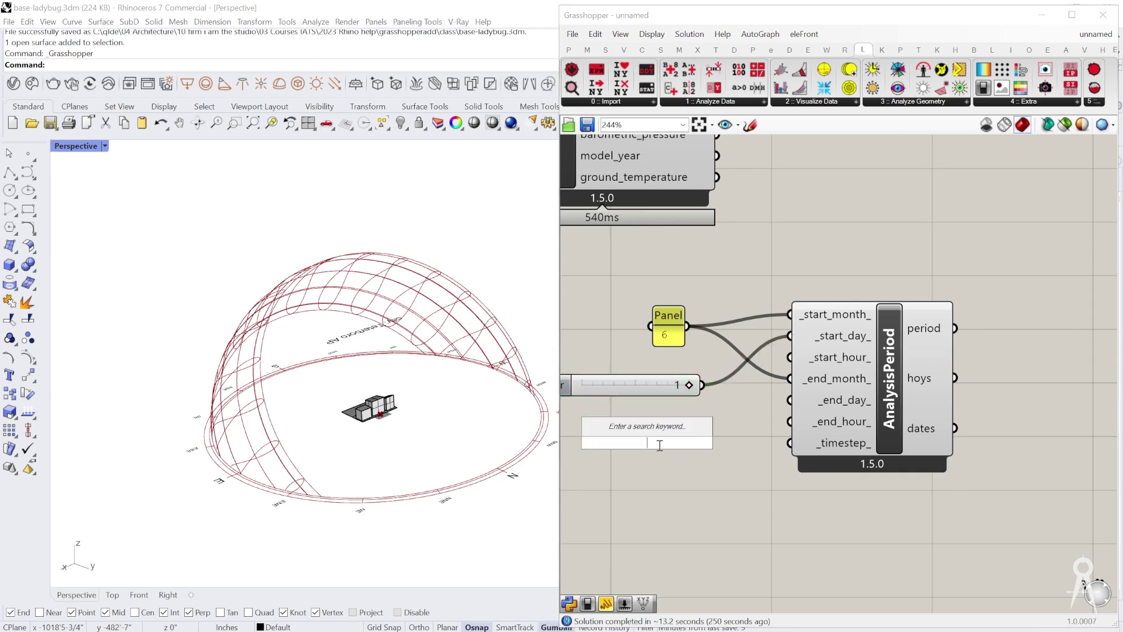
right_click(839, 372)
scroll(701, 416, up, 2)
click(701, 436)
right_drag(698, 439, 819, 396)
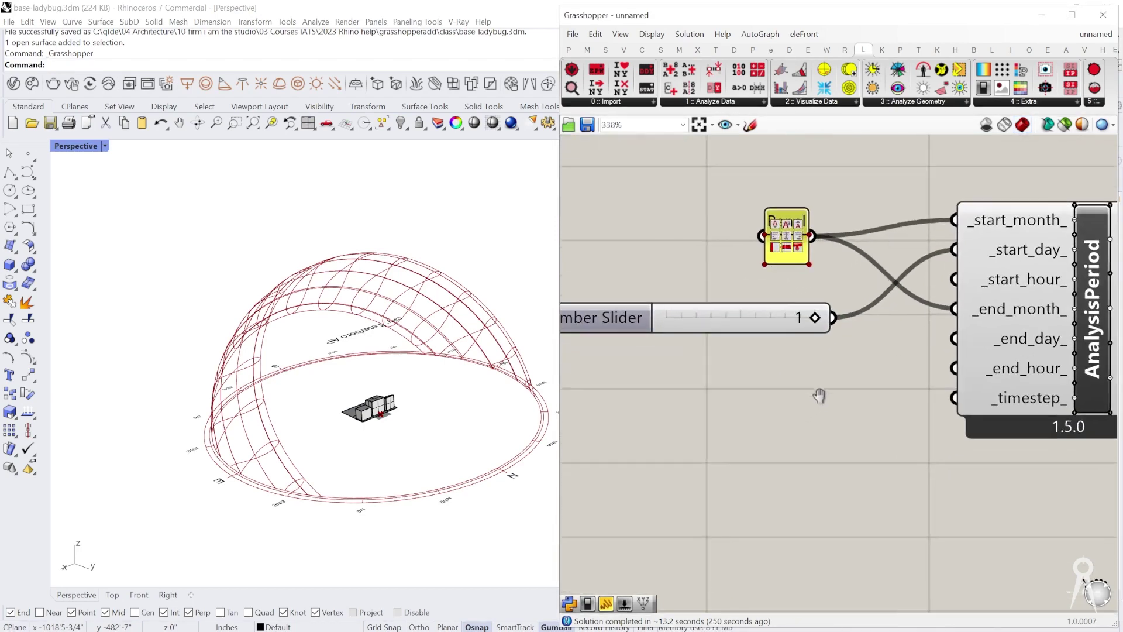
scroll(819, 396, down, 2)
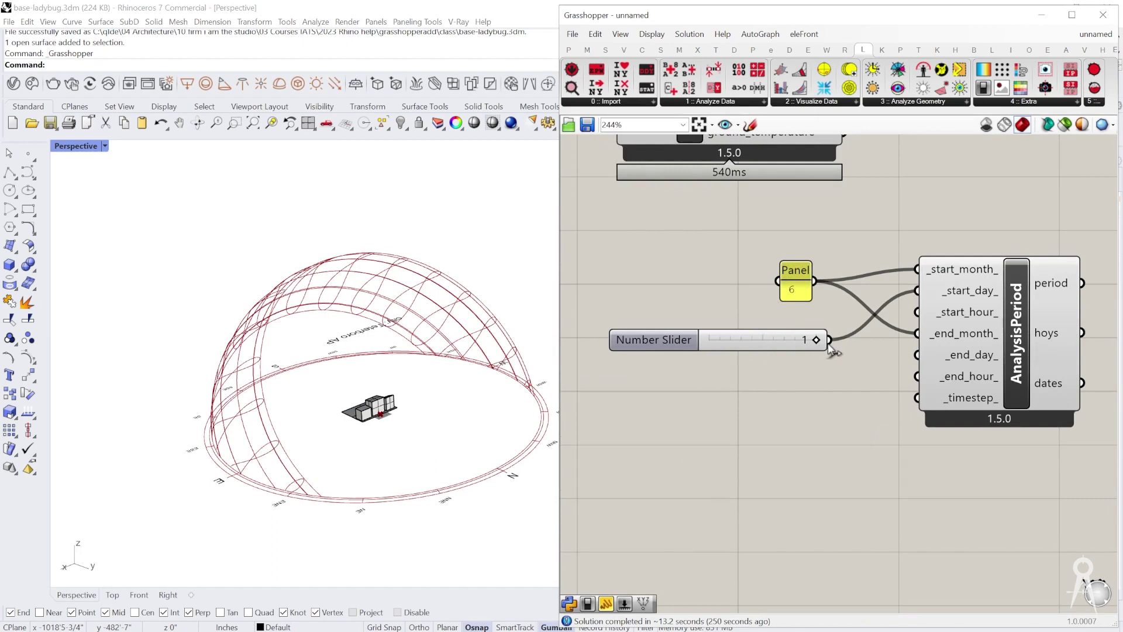
drag(830, 341, 916, 354)
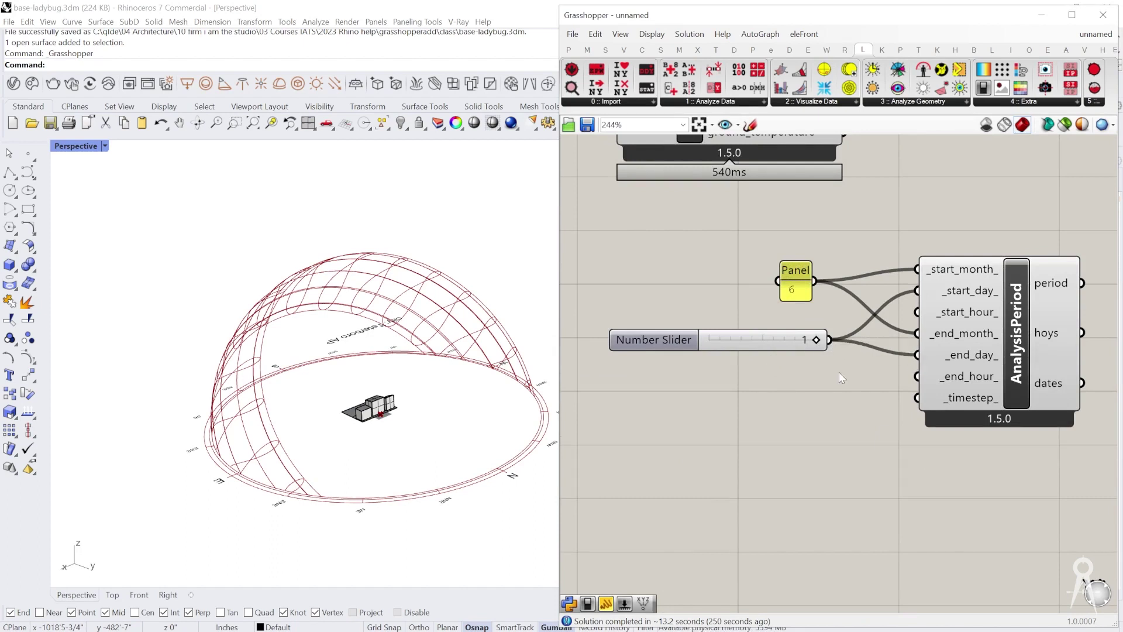
- Add a Number Slider set to 6, align it below the first slider and connect it to _start_hour_
double_click(766, 381)
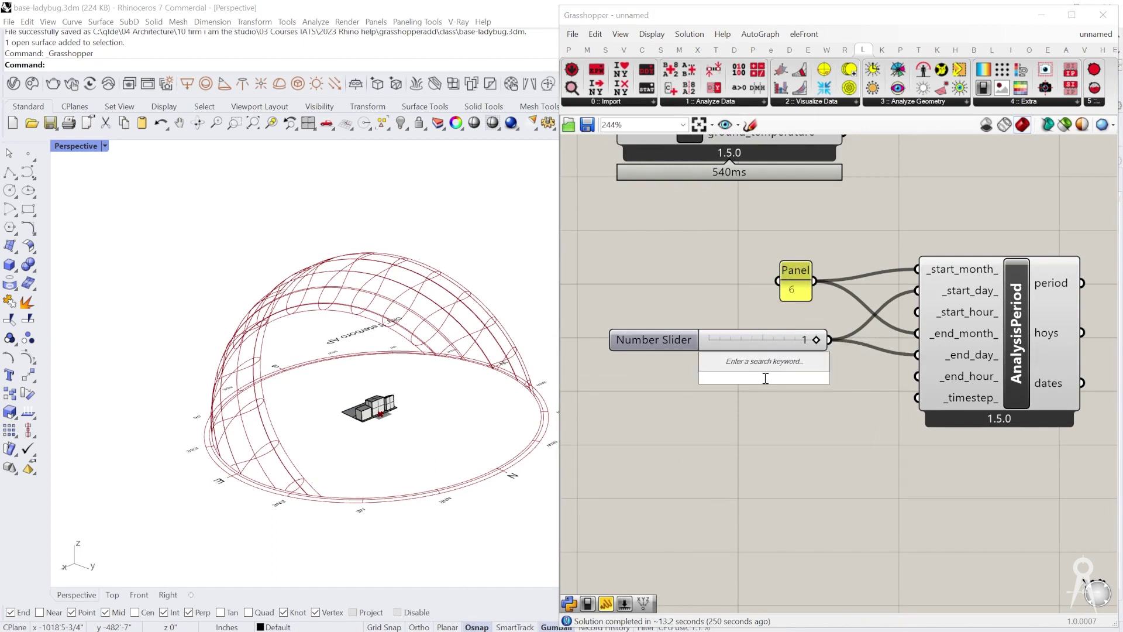
text(6)
key(Return)
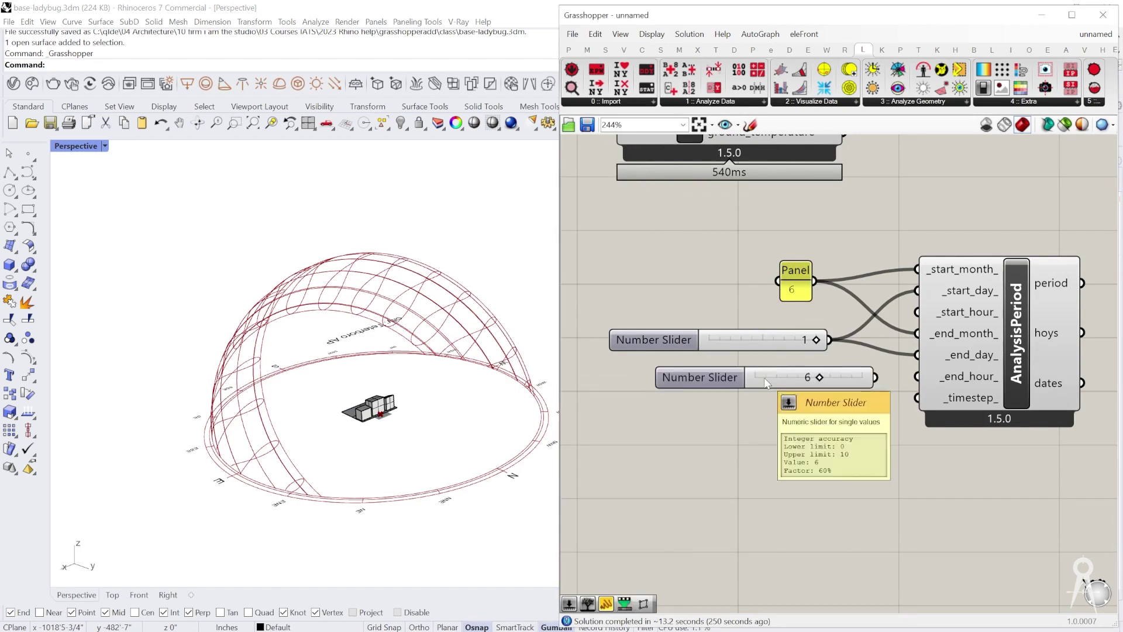
drag(857, 371, 907, 313)
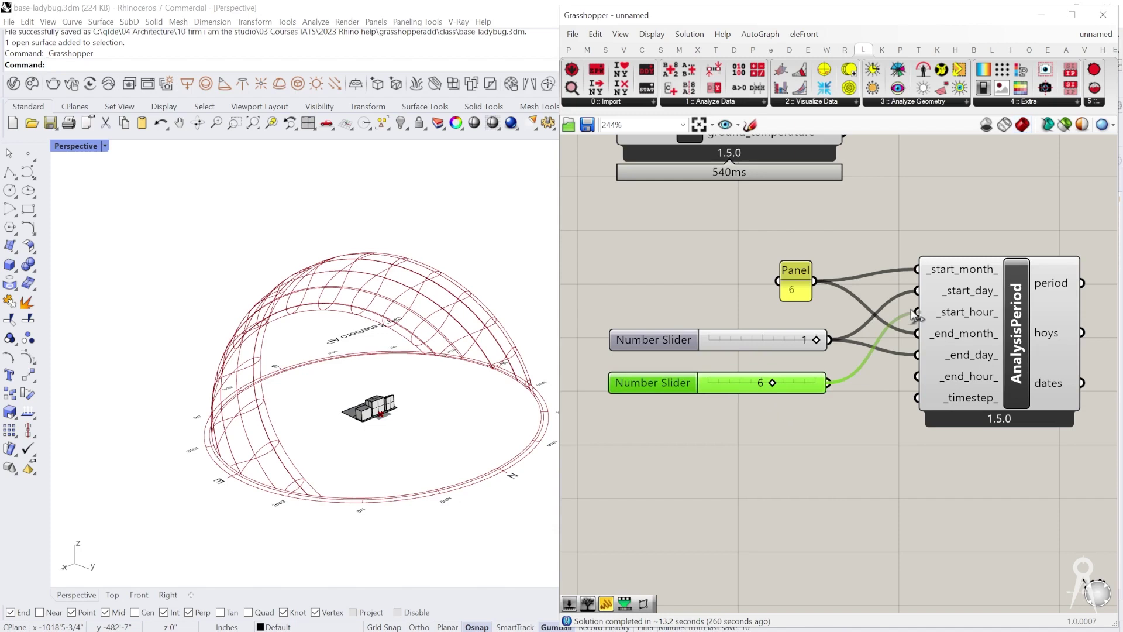
- Add a Number Slider set to 18 below the other sliders and connect it to AnalysisPeriod's _end_hour_ input
double_click(767, 459)
text(18)
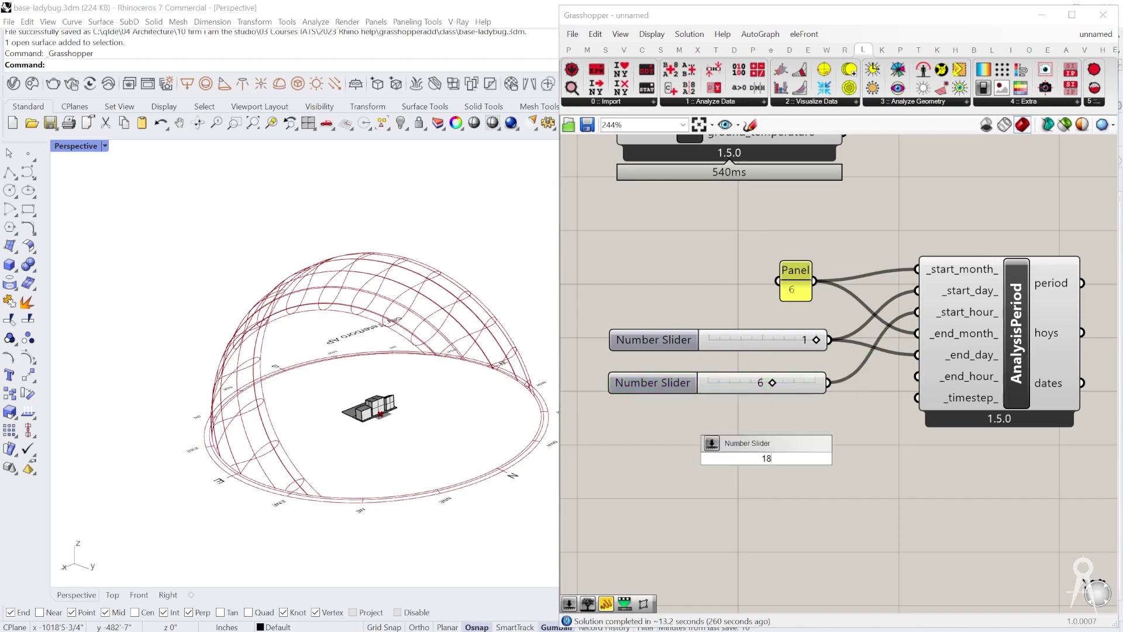
key(Return)
drag(816, 465, 917, 376)
scroll(872, 398, down, 2)
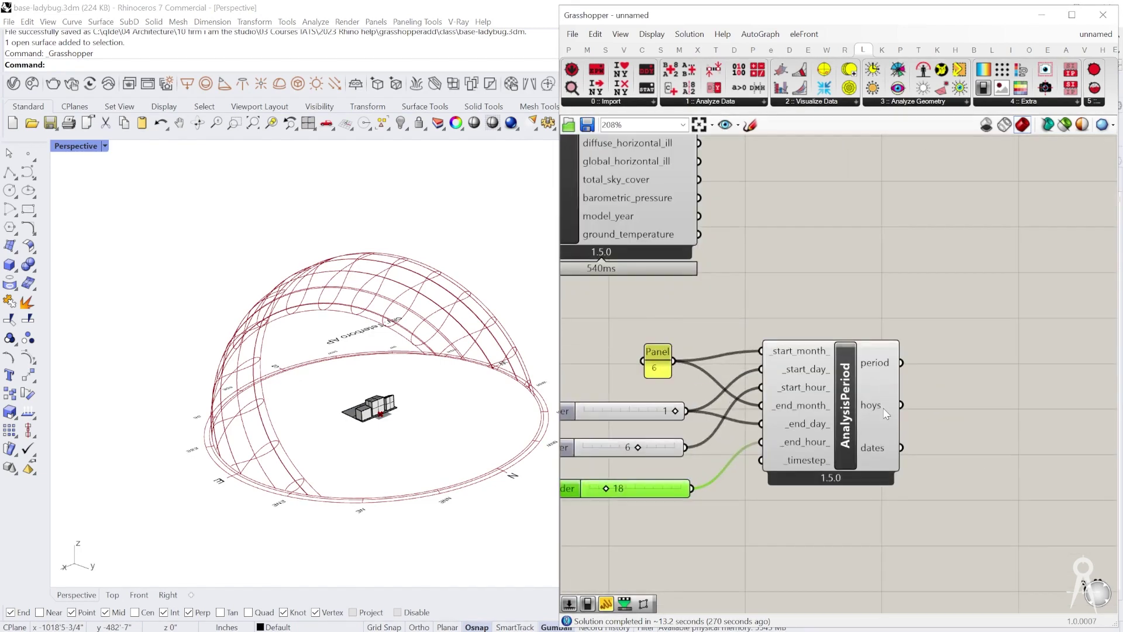
mouse_move(885, 412)
mouse_move(877, 362)
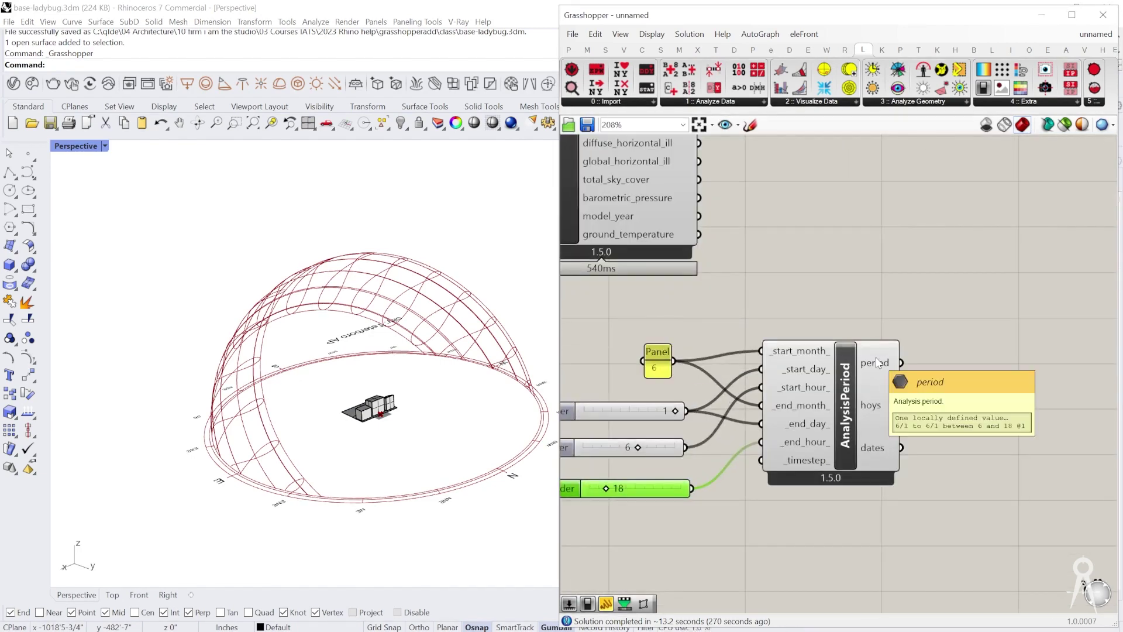
- Connect AnalysisPeriod's hoys output to the Sunpath component's hoys_ input
scroll(796, 361, down, 6)
scroll(798, 359, up, 5)
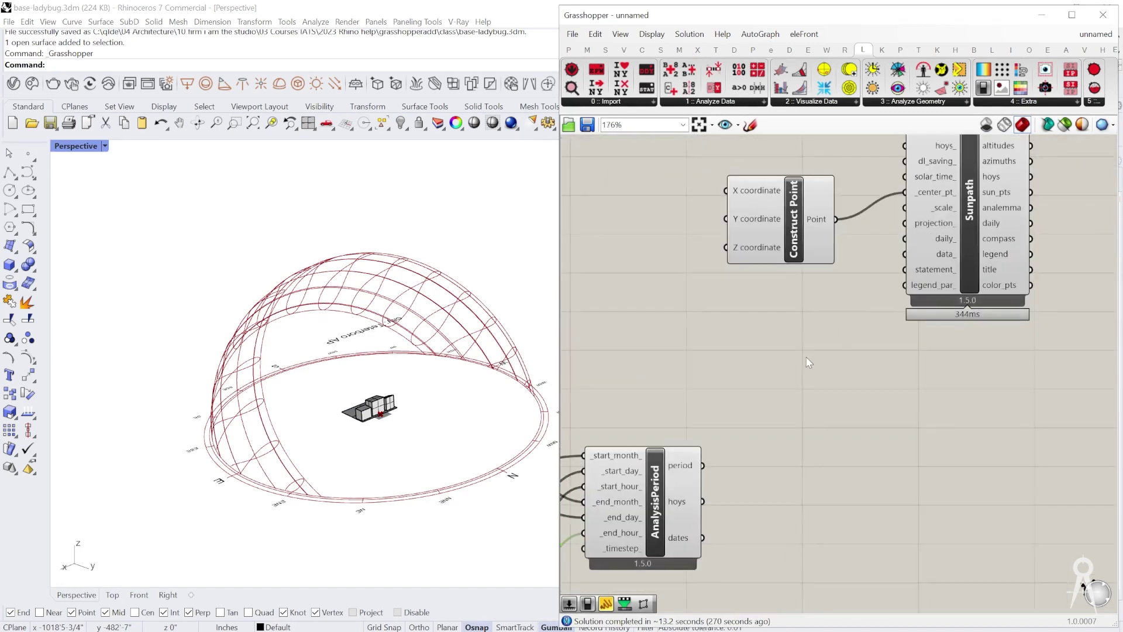
right_drag(918, 169, 910, 250)
scroll(927, 204, up, 2)
scroll(927, 205, up, 1)
scroll(927, 206, down, 6)
scroll(807, 356, up, 4)
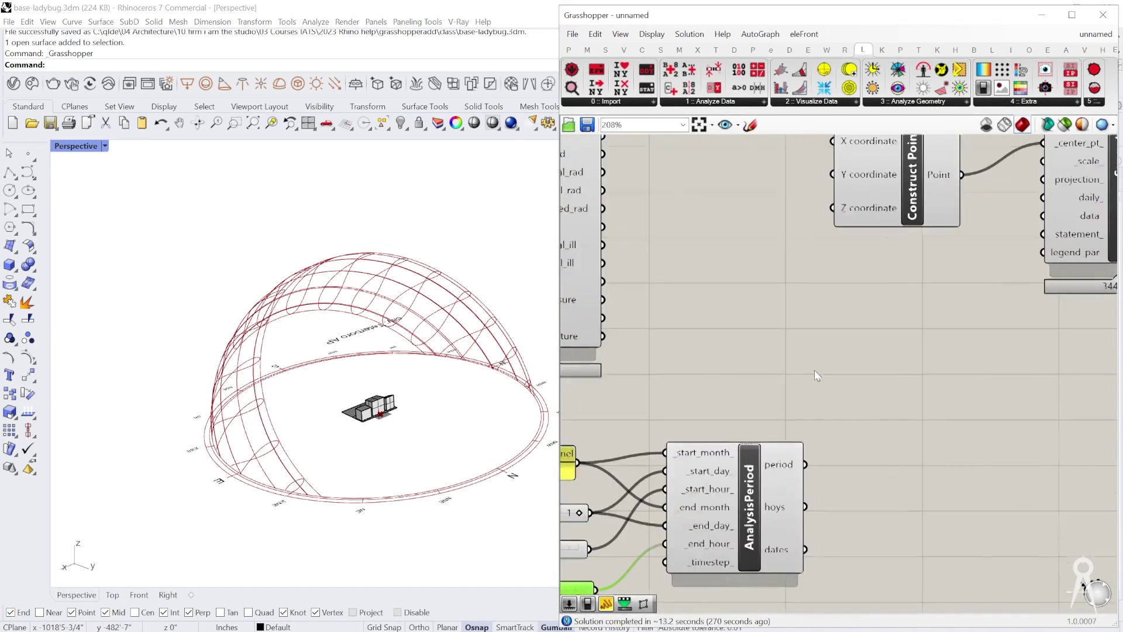
scroll(882, 446, down, 2)
drag(811, 524, 893, 277)
scroll(897, 275, up, 3)
scroll(830, 294, down, 2)
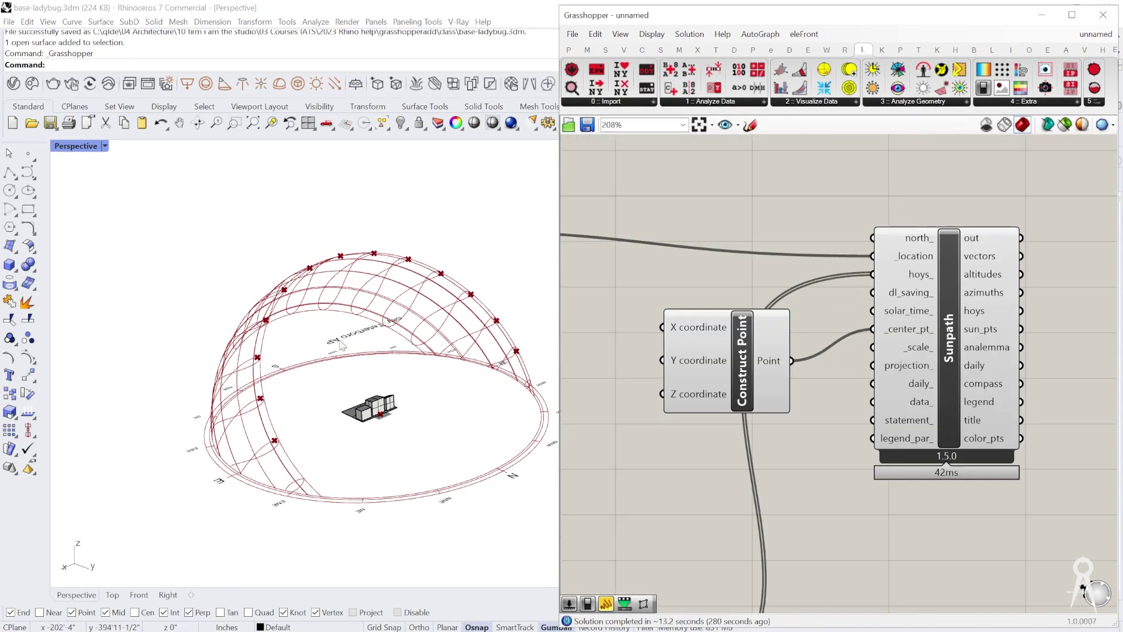
- Examine the hourly sun positions on the sun path dome around the building from several angles in the Perspective viewport
right_drag(318, 334, 403, 357)
scroll(331, 394, up, 3)
scroll(331, 394, down, 3)
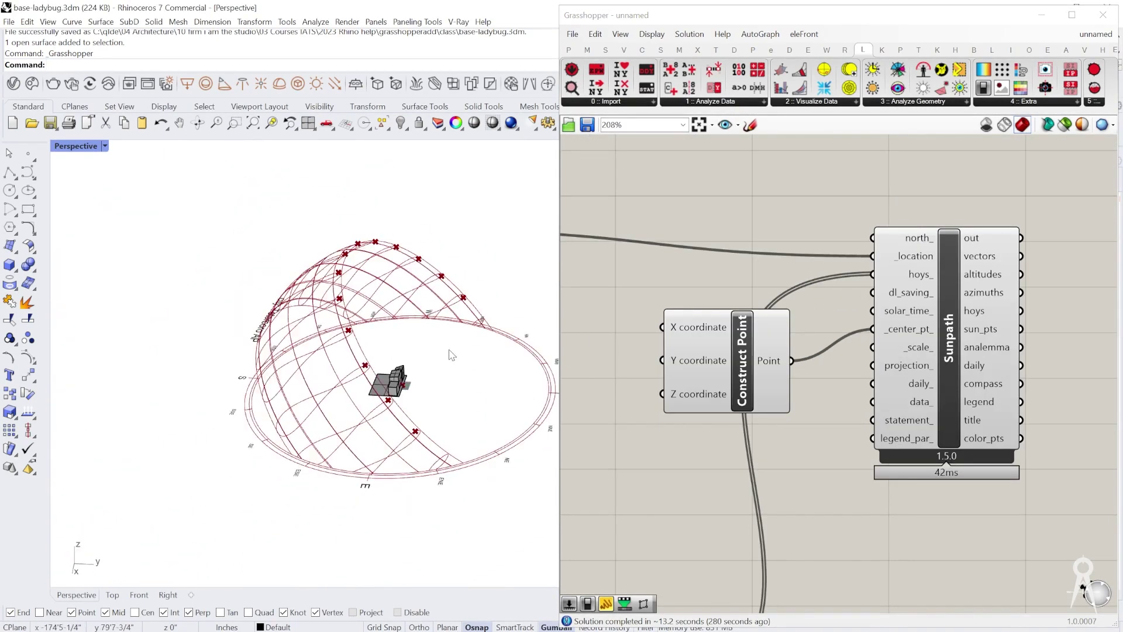
scroll(341, 357, up, 2)
right_drag(376, 357, 351, 348)
scroll(377, 349, down, 4)
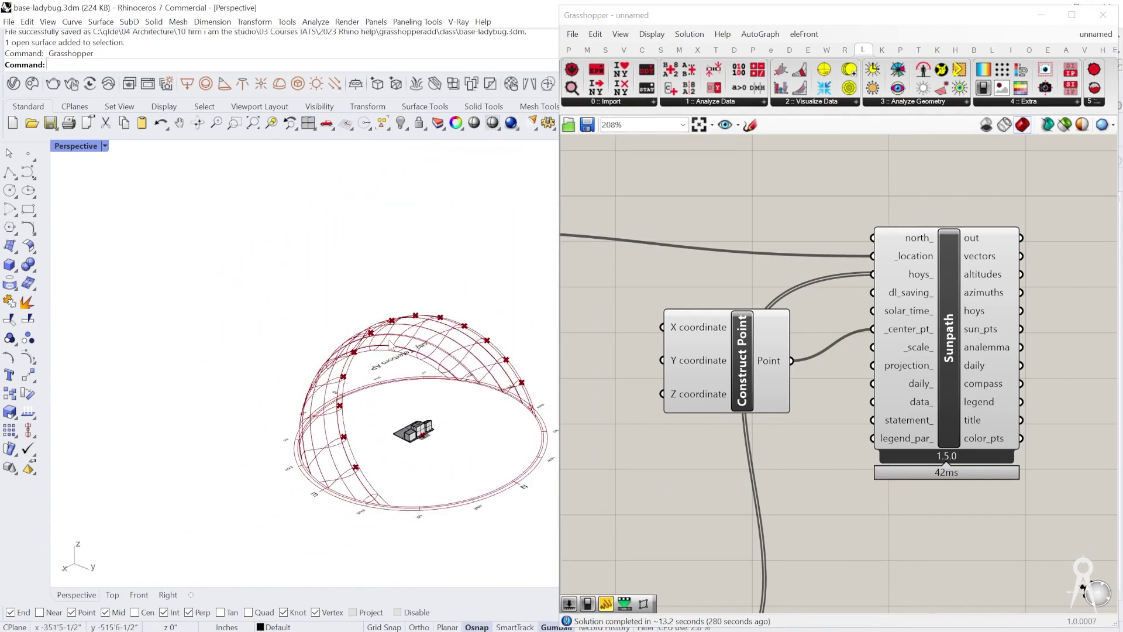
scroll(390, 314, up, 2)
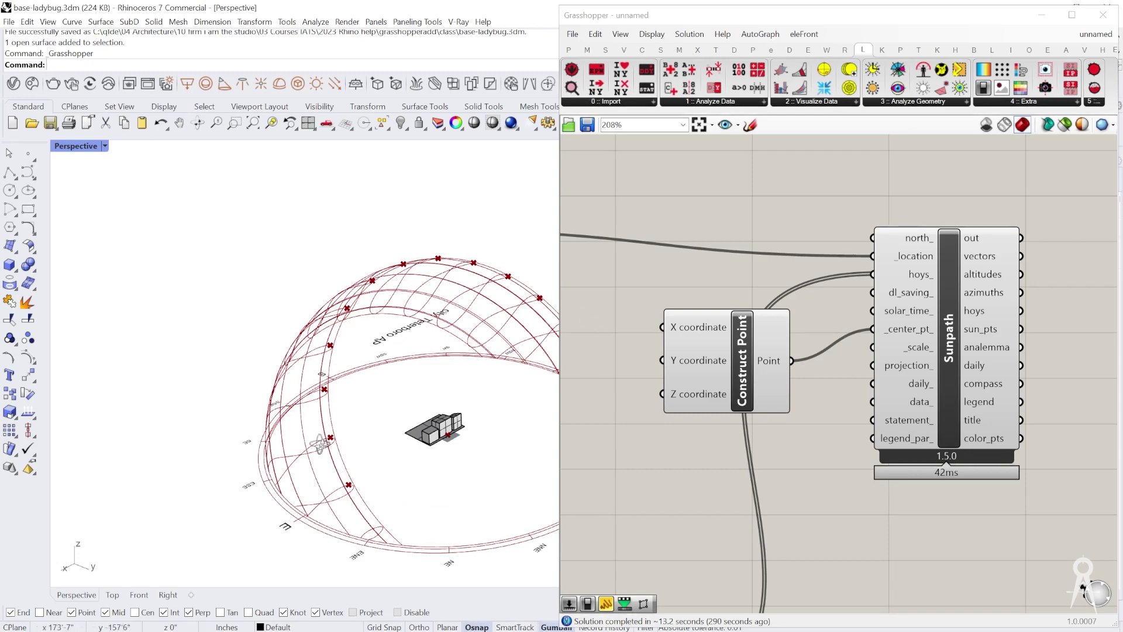
right_drag(319, 442, 374, 568)
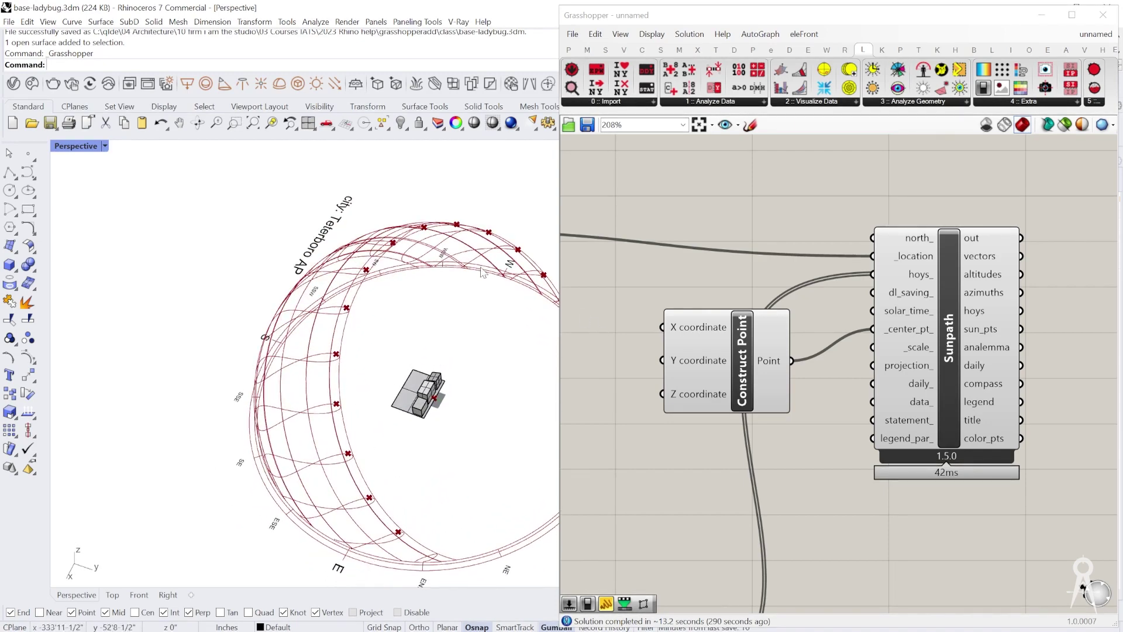
- Set the start hour slider to 5
scroll(863, 432, down, 5)
scroll(727, 452, up, 6)
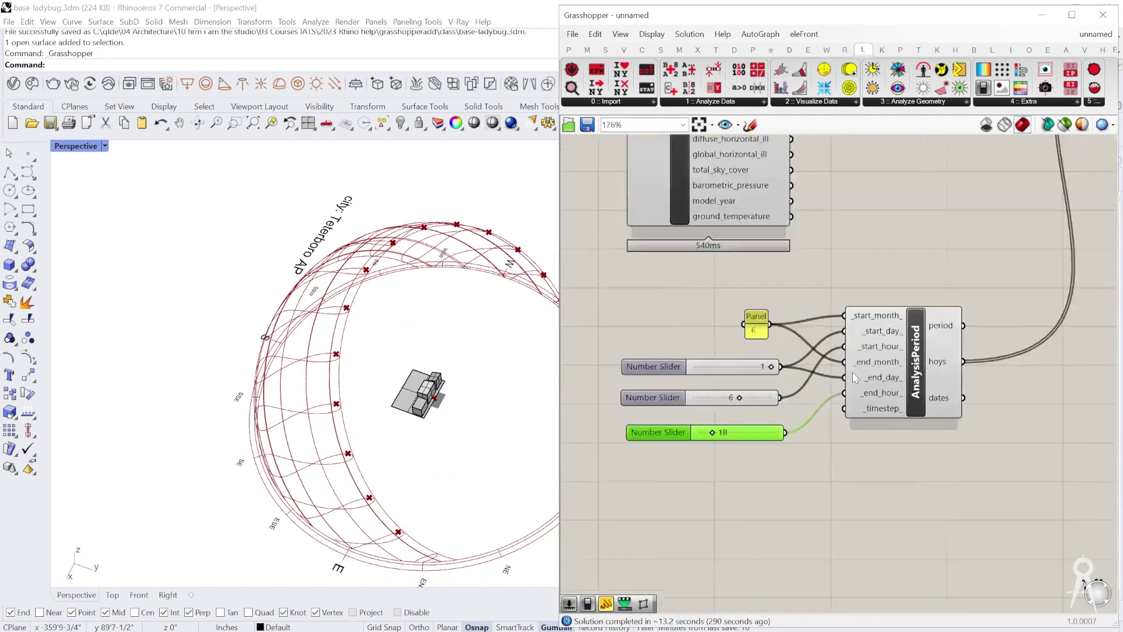
scroll(711, 410, up, 1)
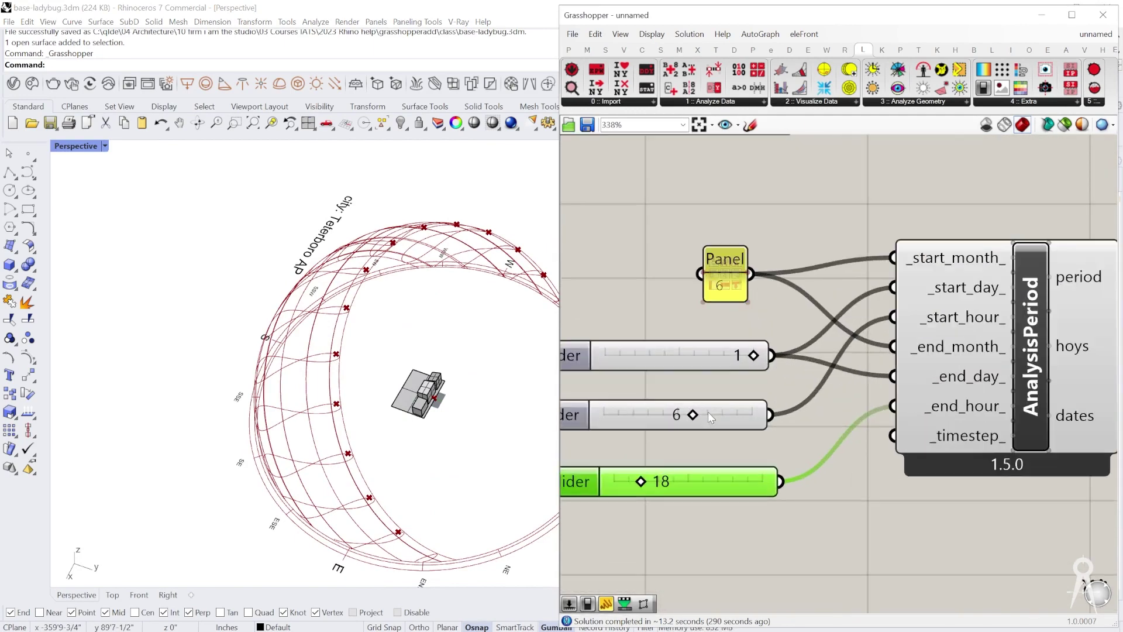
mouse_move(694, 420)
mouse_down()
mouse_move(665, 419)
mouse_move(753, 416)
mouse_move(653, 415)
mouse_move(714, 416)
mouse_move(677, 414)
mouse_up()
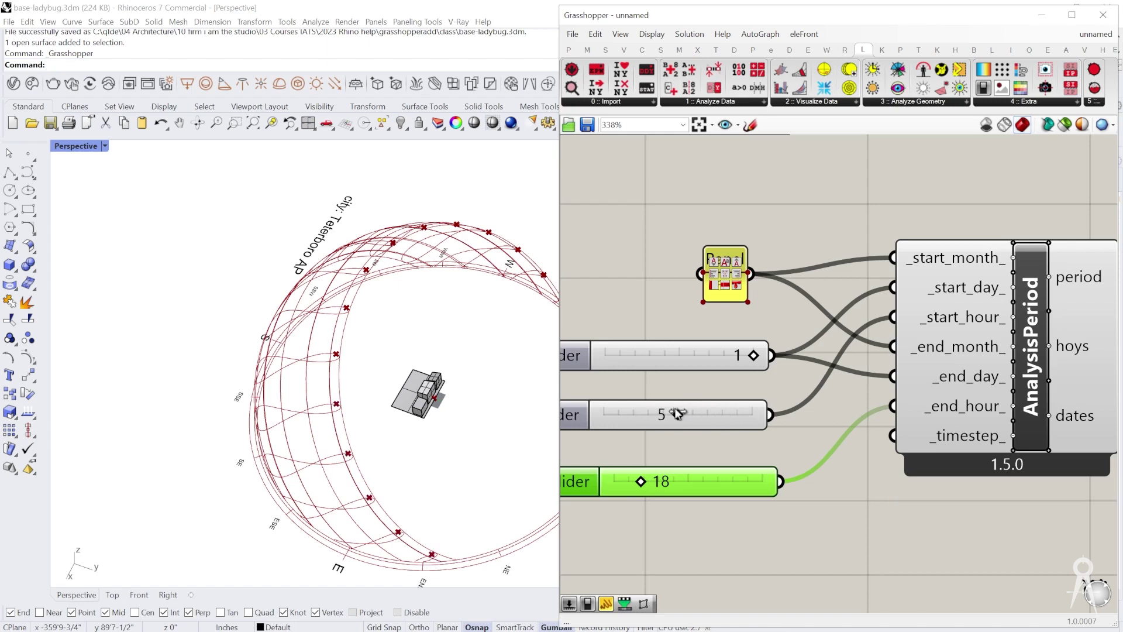
- Raise the day slider's maximum to 30 and set the day to 7
right_drag(677, 414, 798, 395)
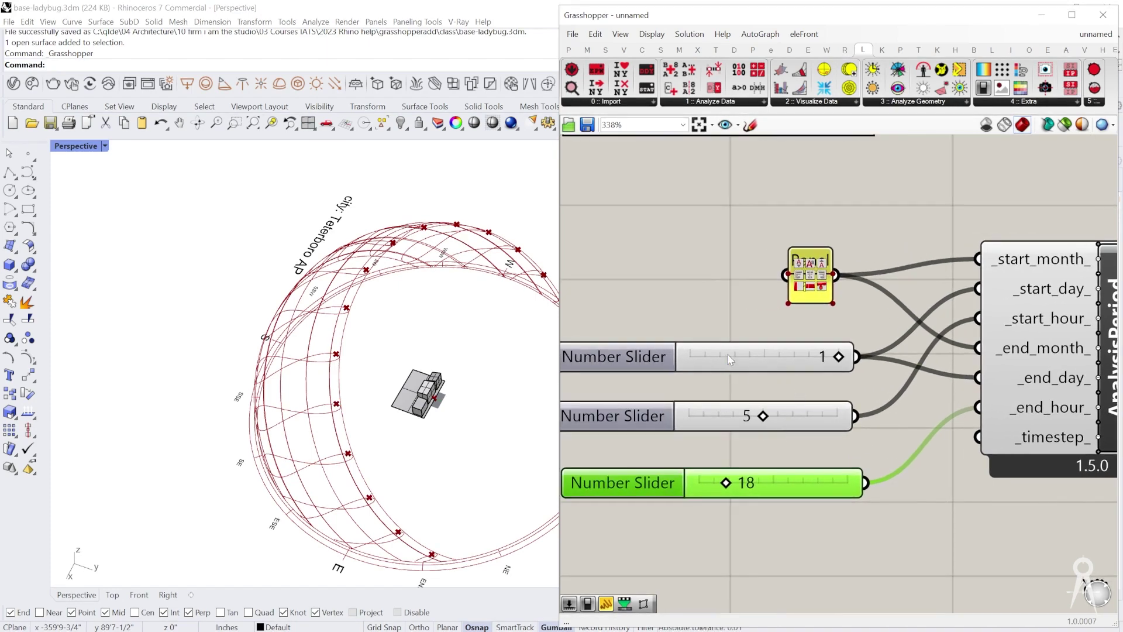
drag(821, 355, 771, 356)
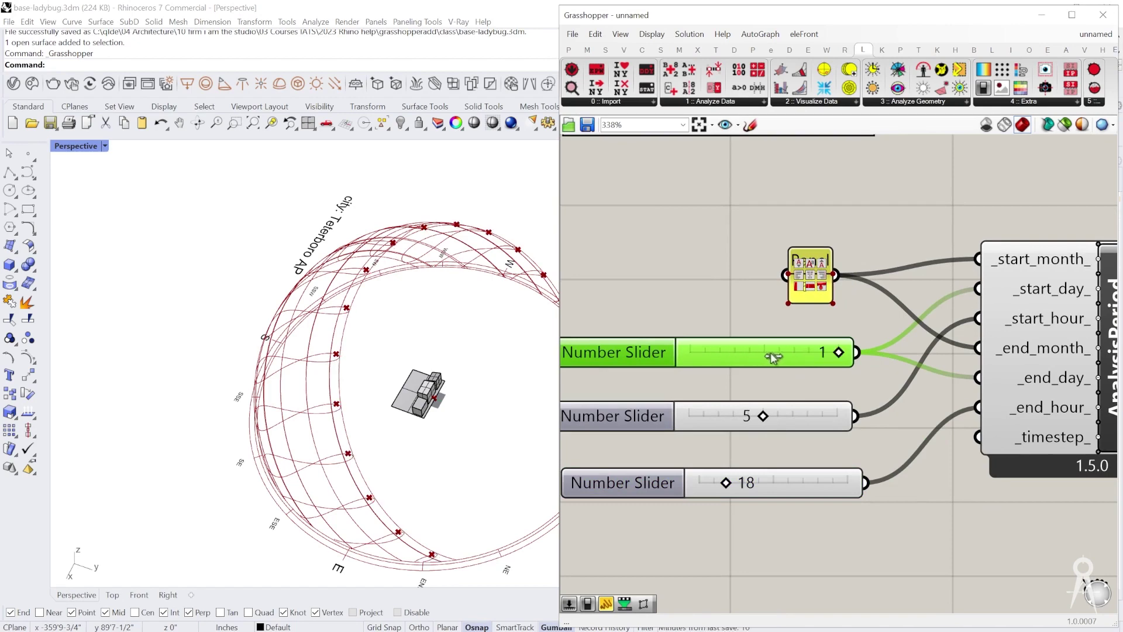
scroll(810, 349, down, 1)
right_click(818, 352)
click(725, 326)
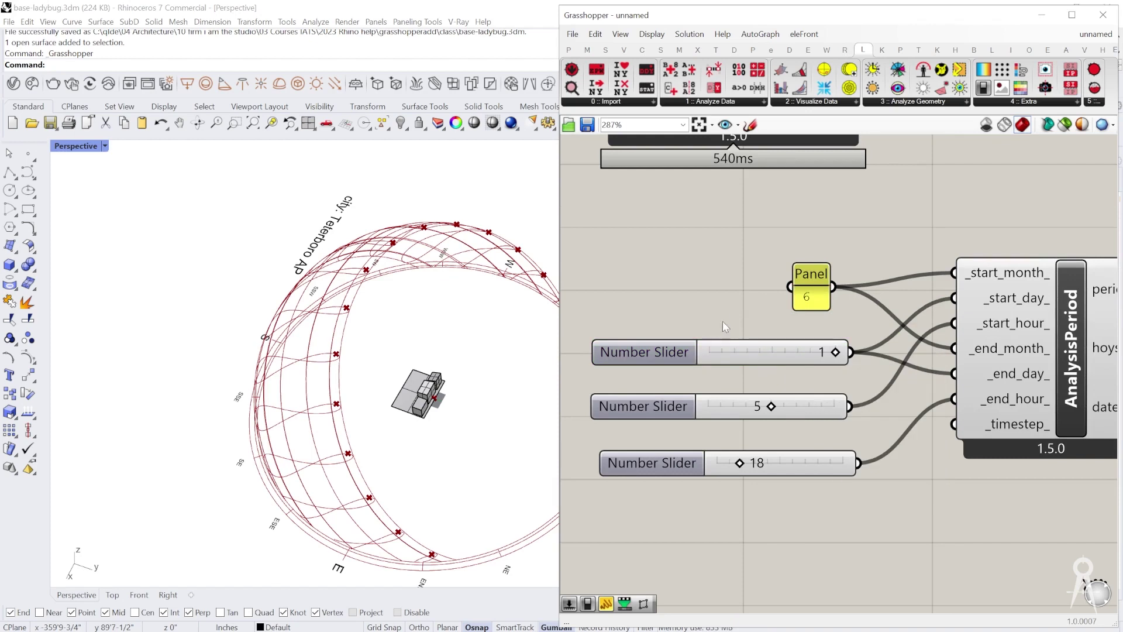
right_click(752, 358)
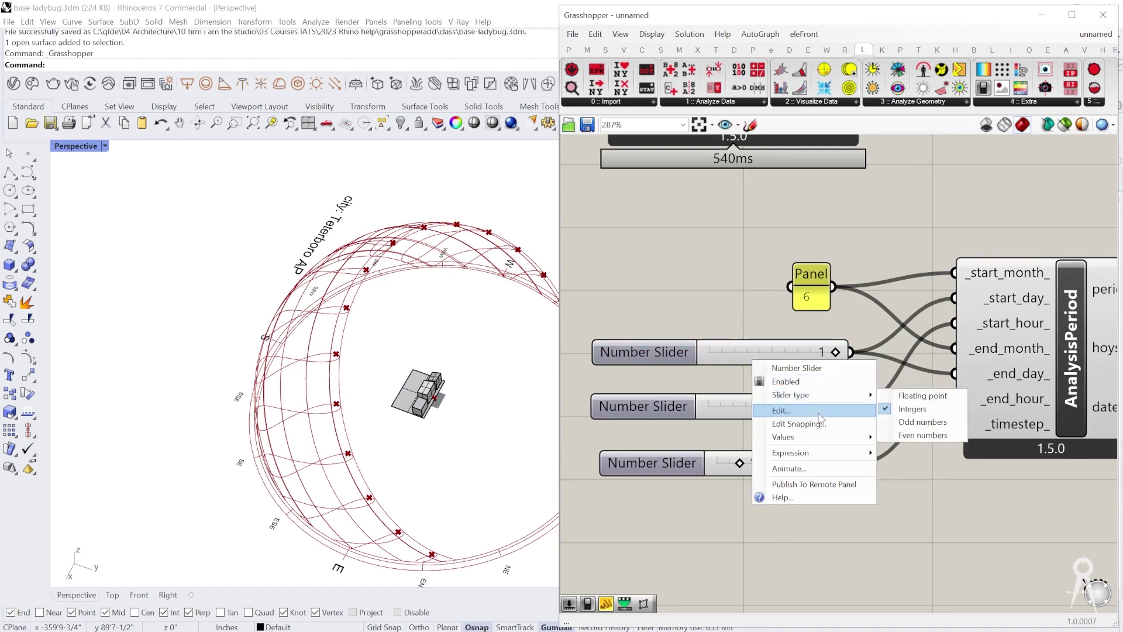
click(820, 413)
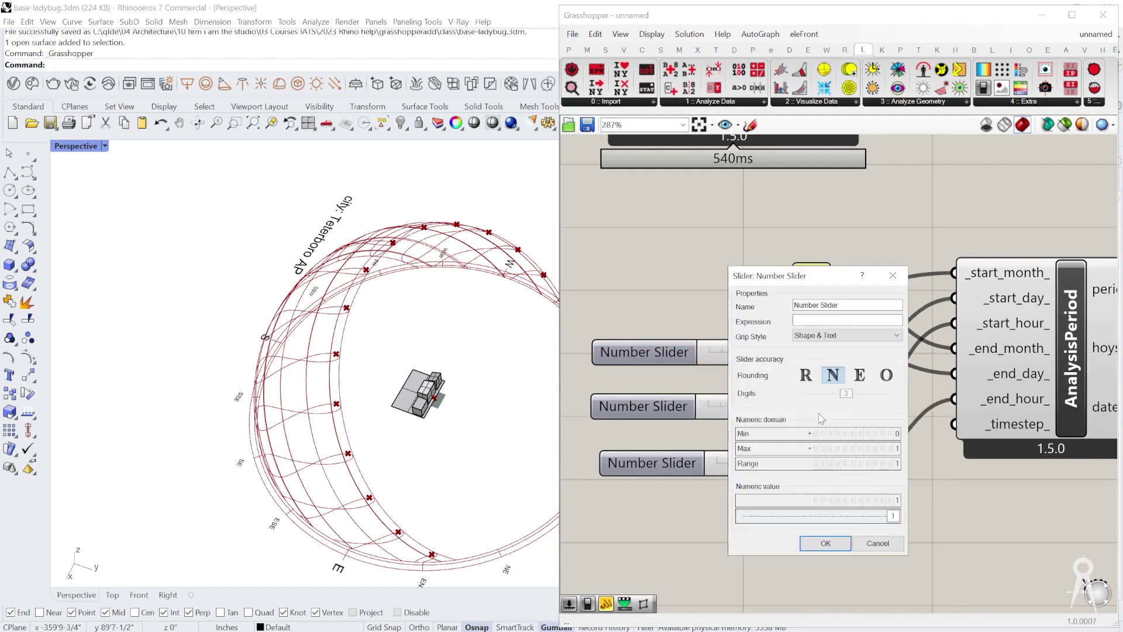
double_click(884, 448)
text(30)
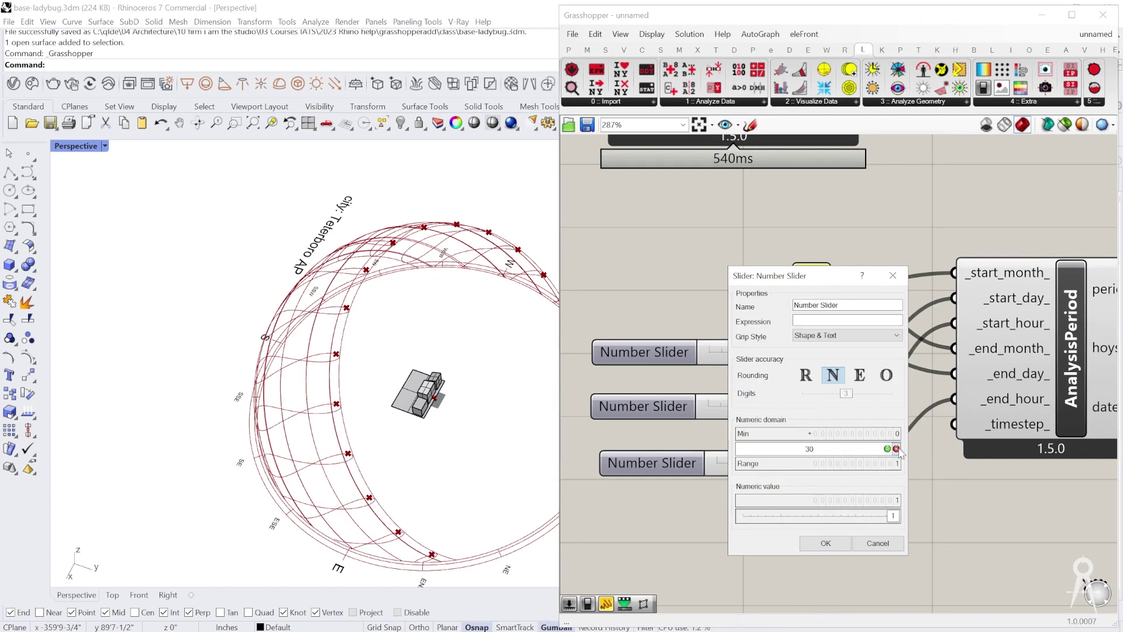
click(887, 449)
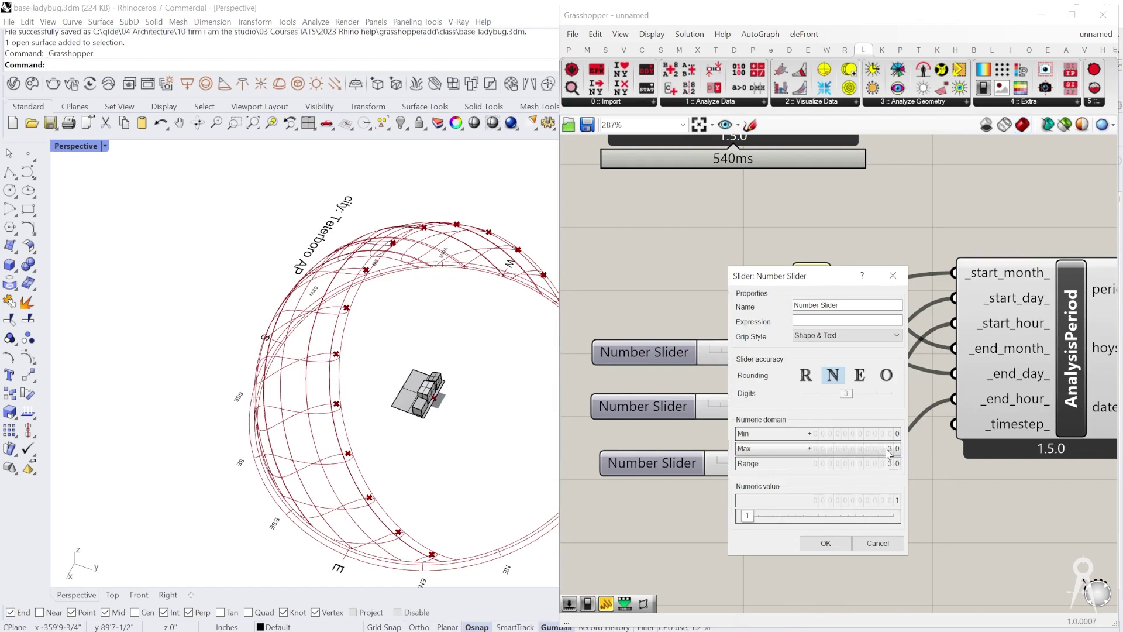
click(823, 541)
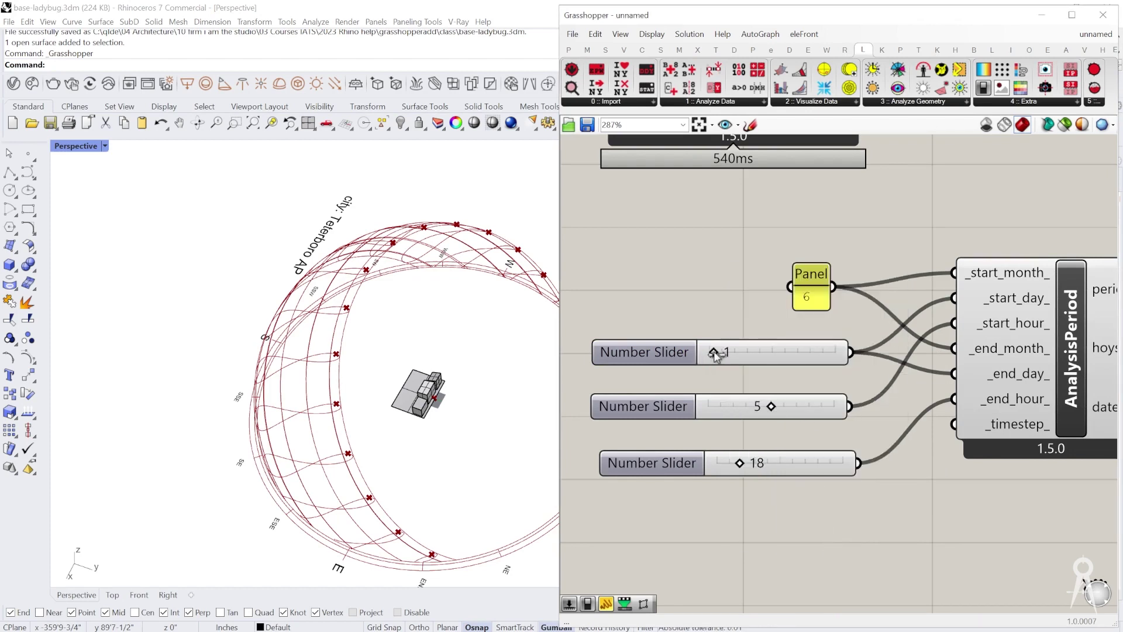
drag(715, 353, 738, 352)
- Replace the month panel with a Number Slider set to 1, connected to AnalysisPeriod's _start_month_ and _end_month_ inputs
drag(817, 303, 787, 262)
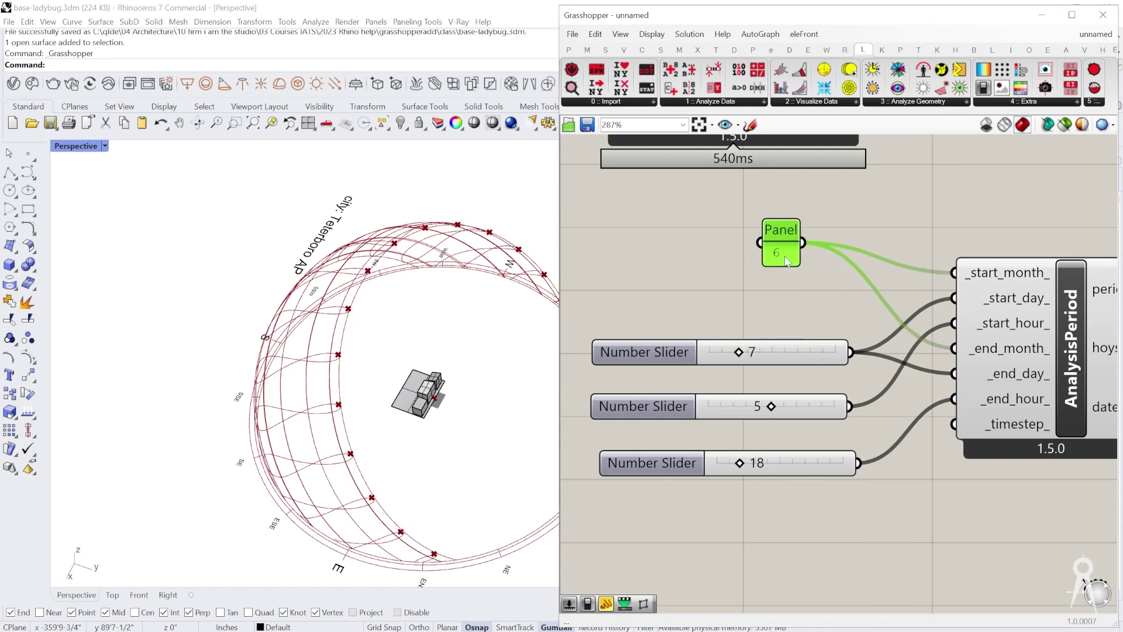
double_click(728, 288)
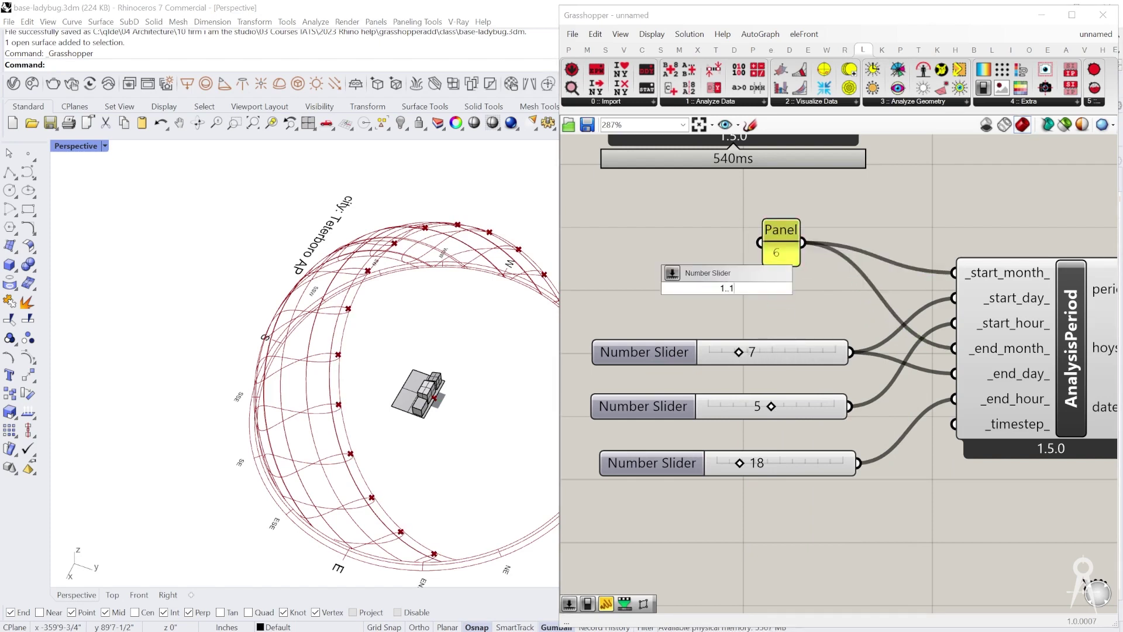
key(Return)
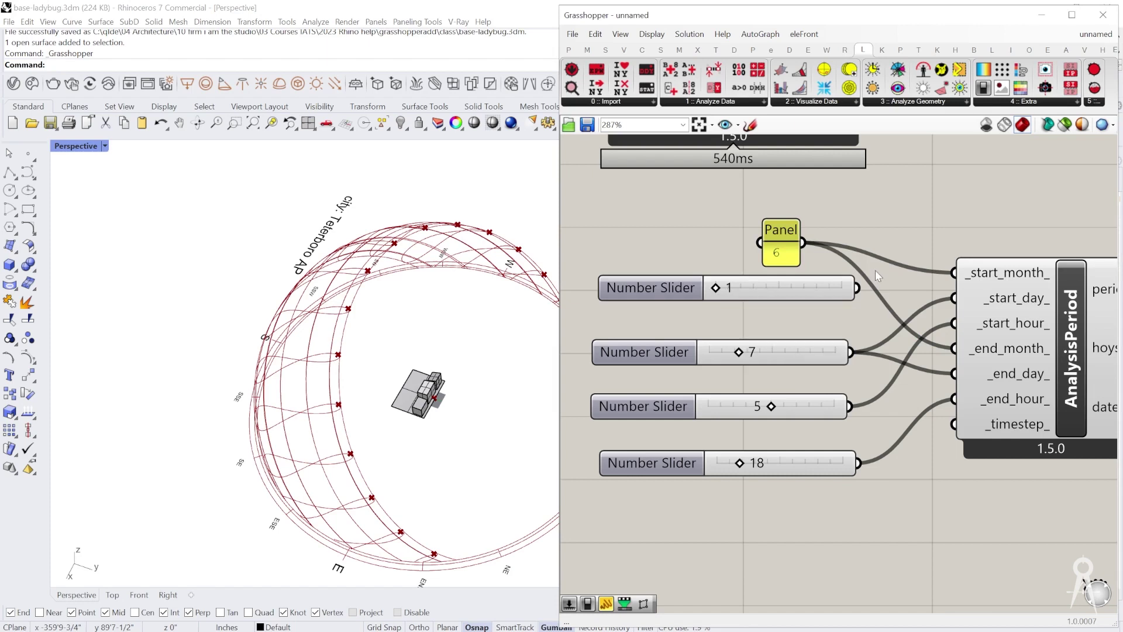
drag(961, 277, 871, 292)
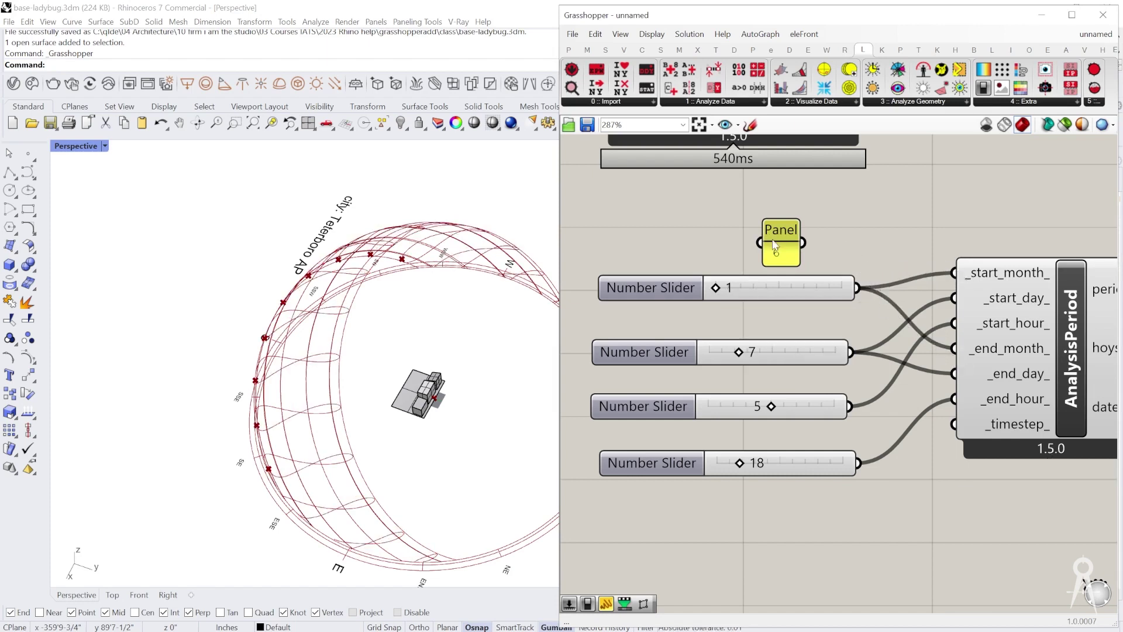
scroll(752, 274, up, 2)
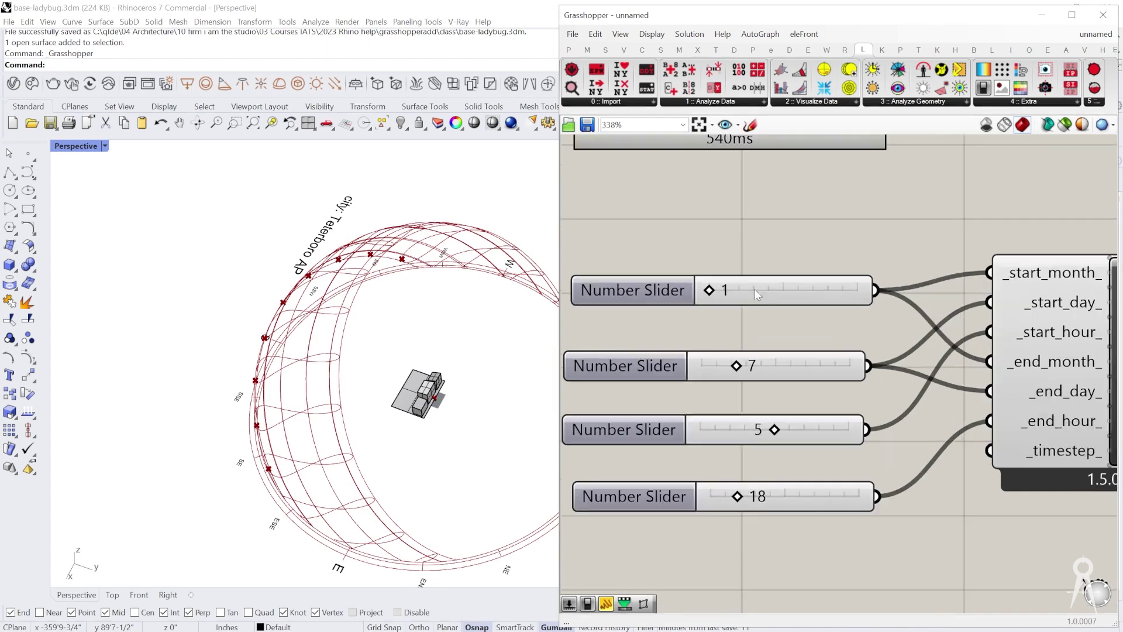
- Set the month slider to 5
drag(713, 291, 763, 293)
scroll(751, 316, down, 10)
scroll(751, 316, down, 1)
scroll(886, 311, up, 2)
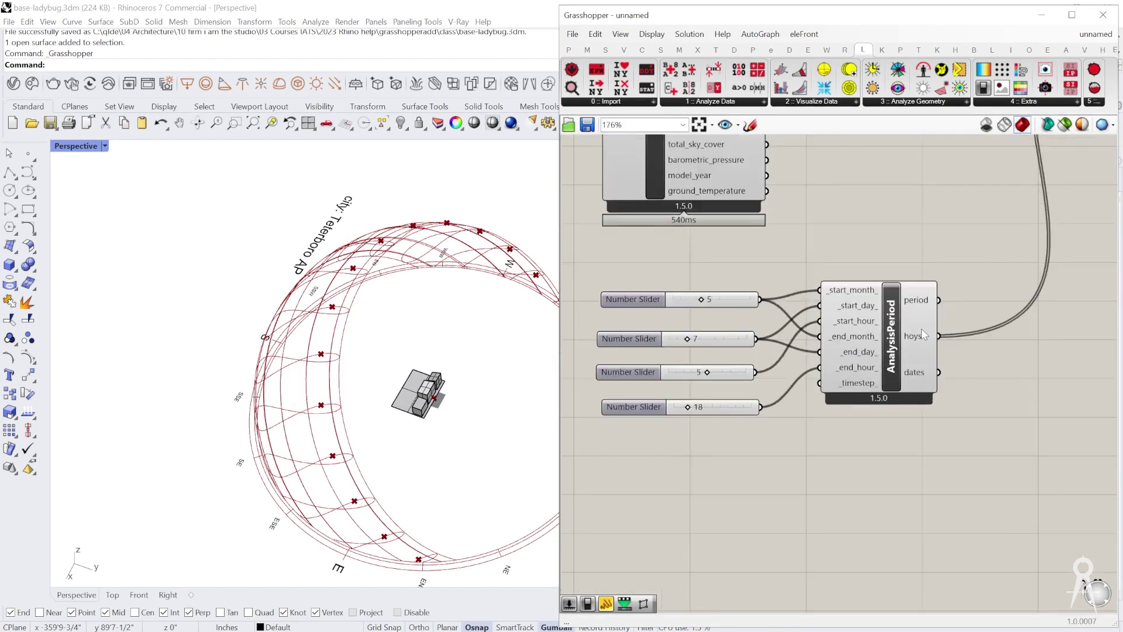
- Move the Sunpath component farther away from the Construct Point component on the canvas
right_drag(887, 311, 769, 467)
scroll(769, 467, down, 4)
scroll(871, 363, up, 5)
right_drag(1022, 255, 916, 273)
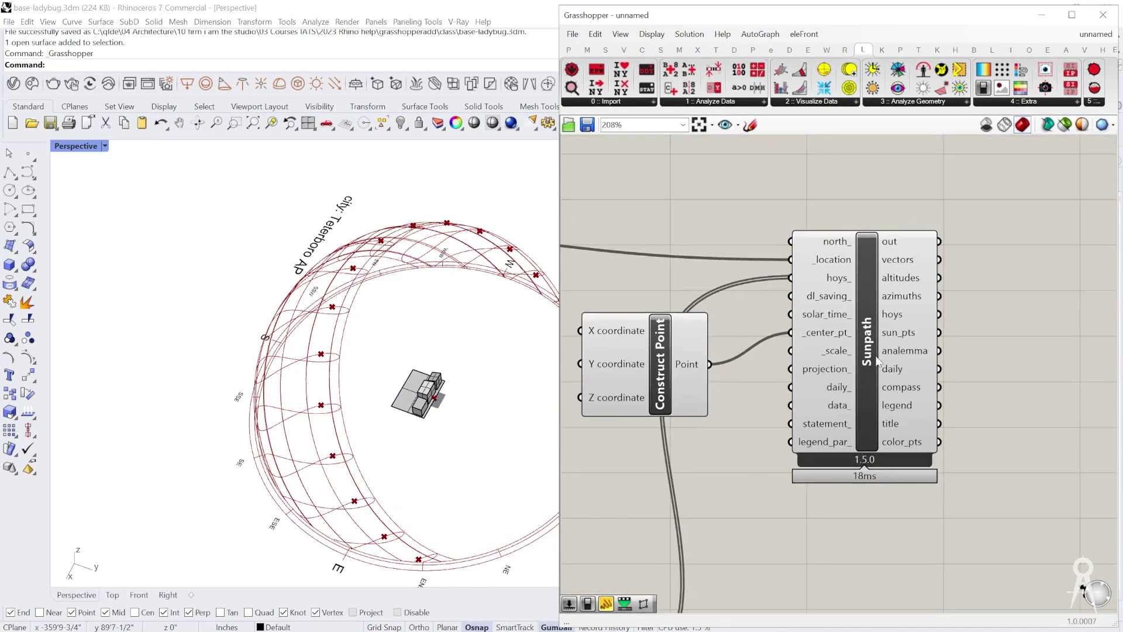
scroll(877, 358, up, 2)
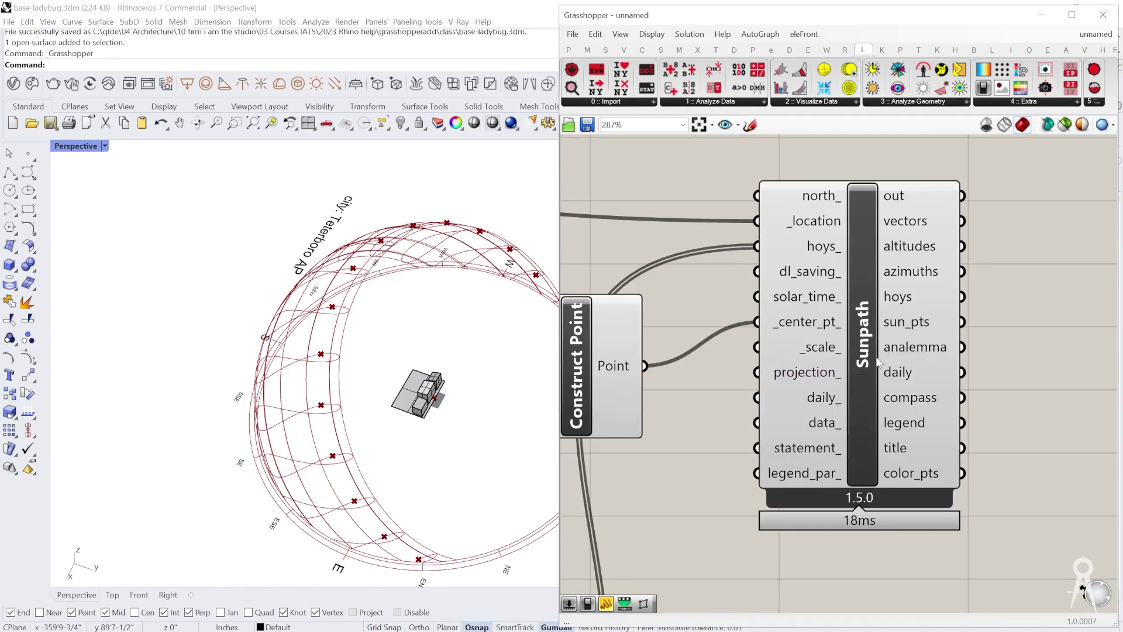
right_drag(469, 419, 385, 447)
scroll(343, 396, up, 4)
scroll(414, 463, down, 6)
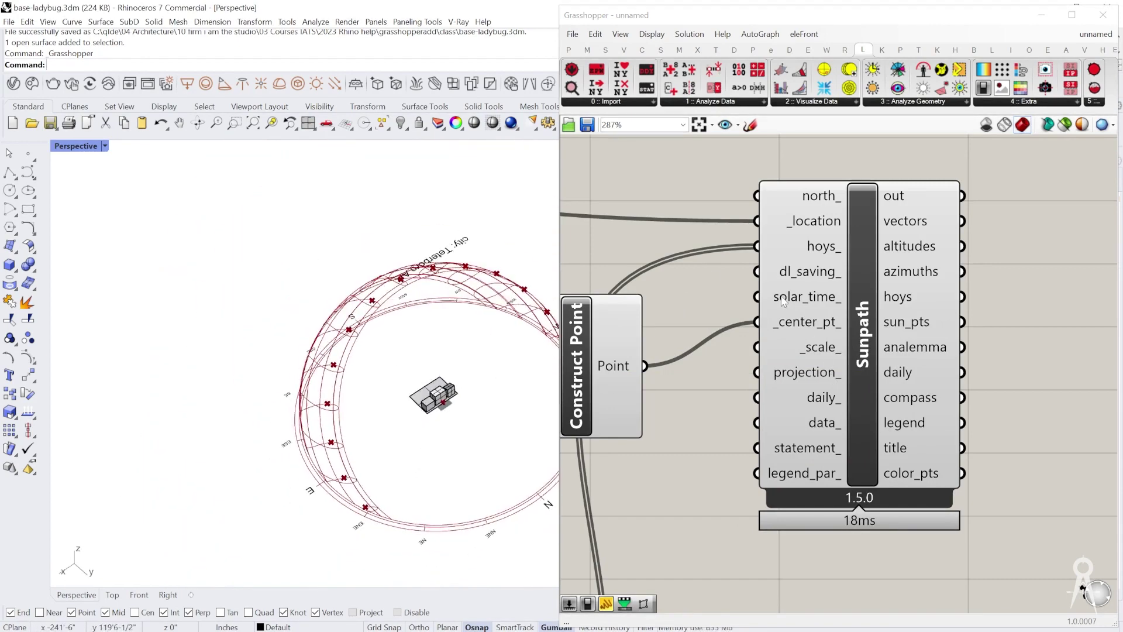
click(840, 333)
scroll(1016, 315, down, 4)
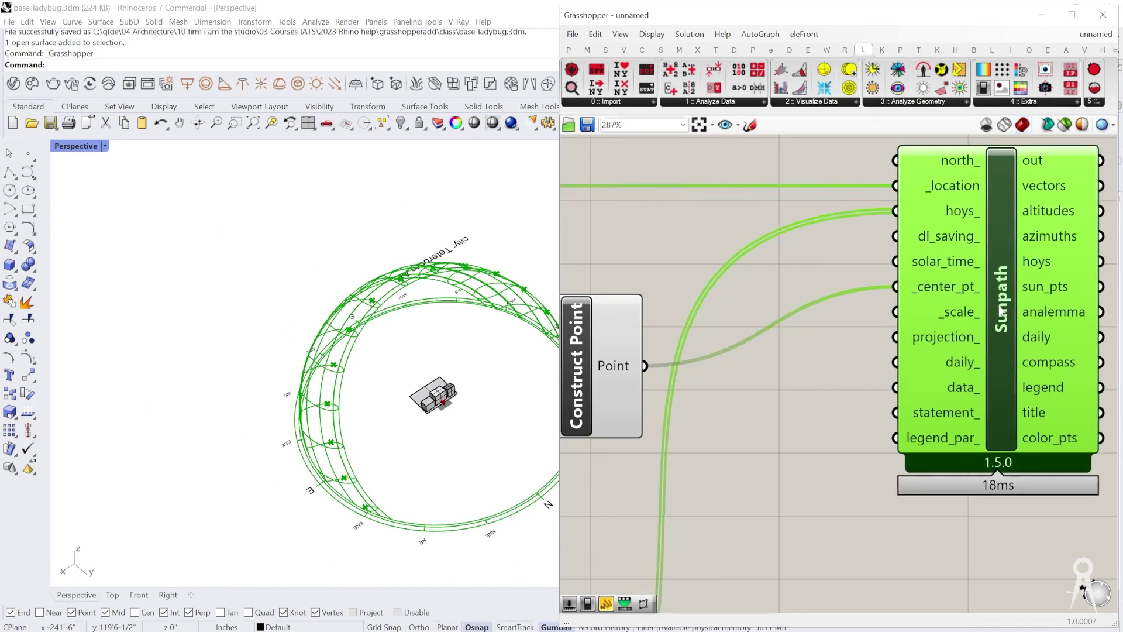
right_drag(696, 381, 741, 343)
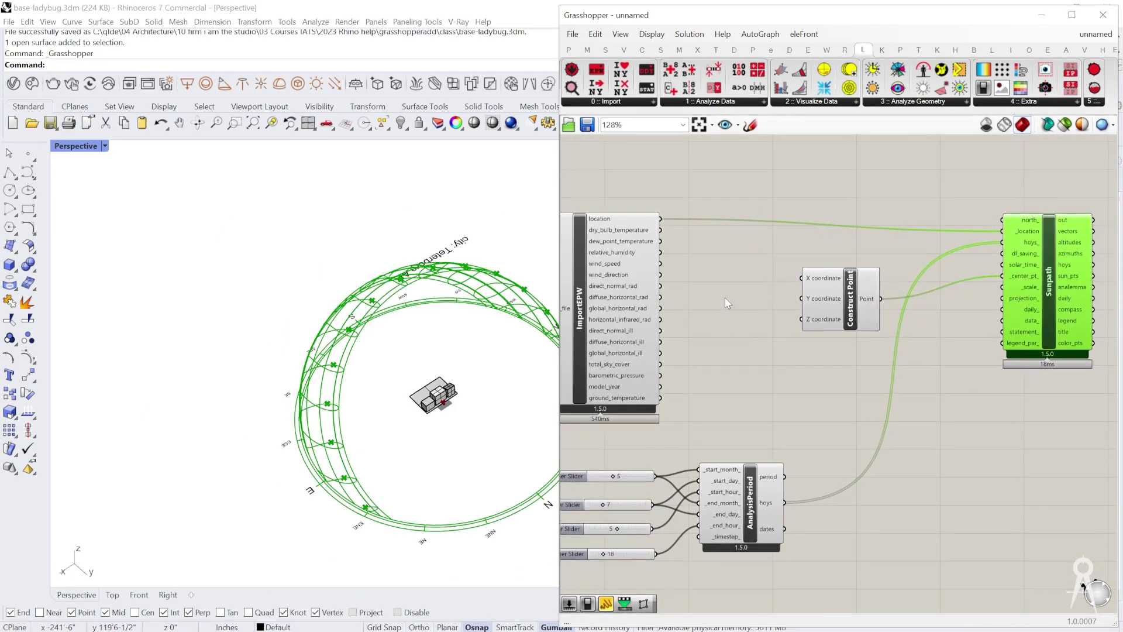
- Examine the sun path around the building in the viewport and the weather data outputs of the ImportEPW component
right_drag(450, 374, 464, 405)
scroll(464, 405, up, 7)
scroll(393, 318, down, 3)
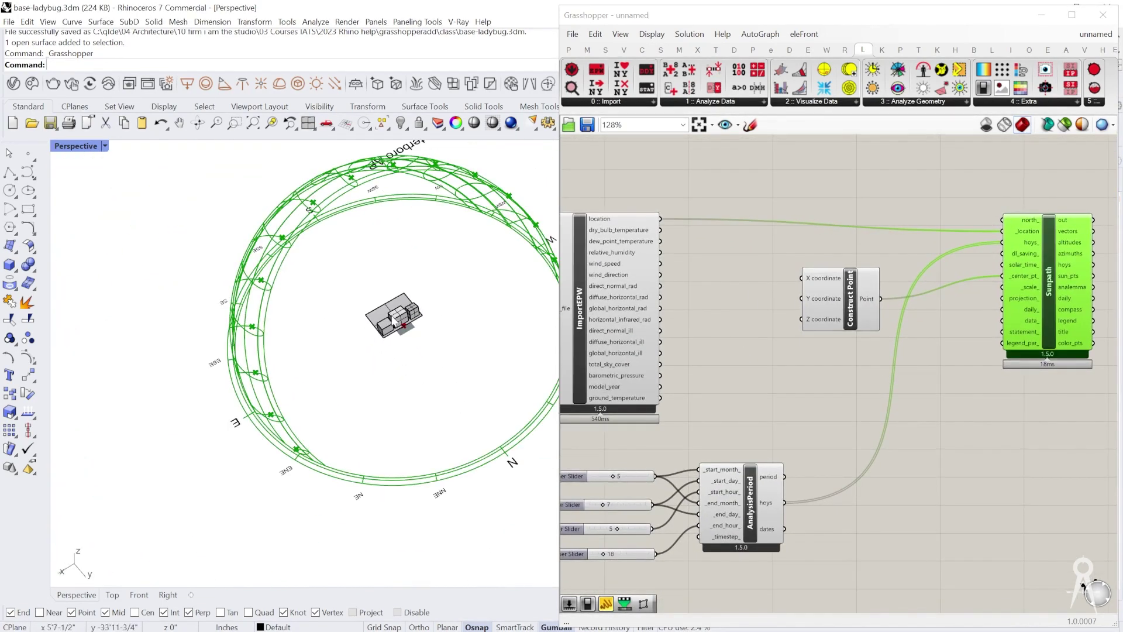
scroll(539, 271, up, 6)
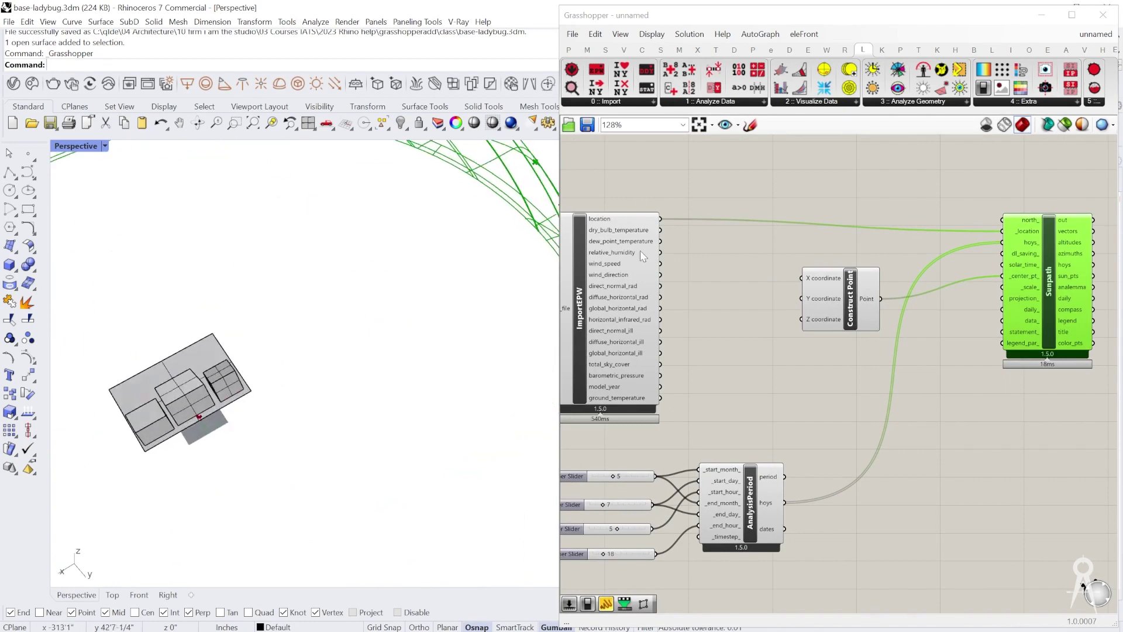
scroll(639, 251, down, 3)
scroll(405, 292, down, 6)
right_drag(285, 373, 286, 351)
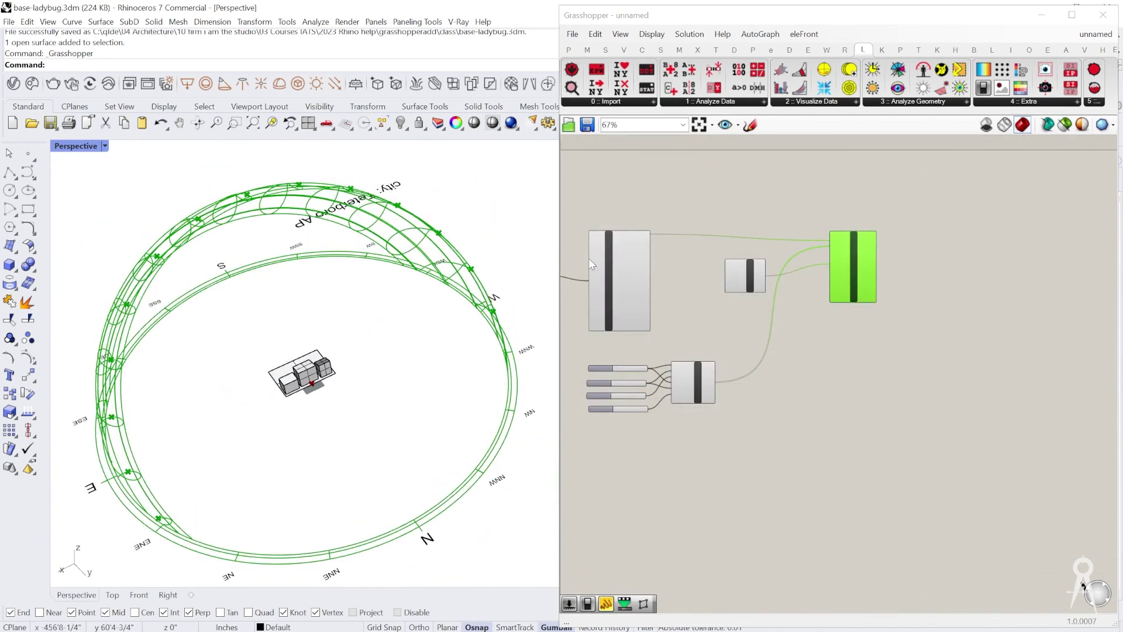
scroll(588, 258, up, 6)
scroll(637, 178, down, 2)
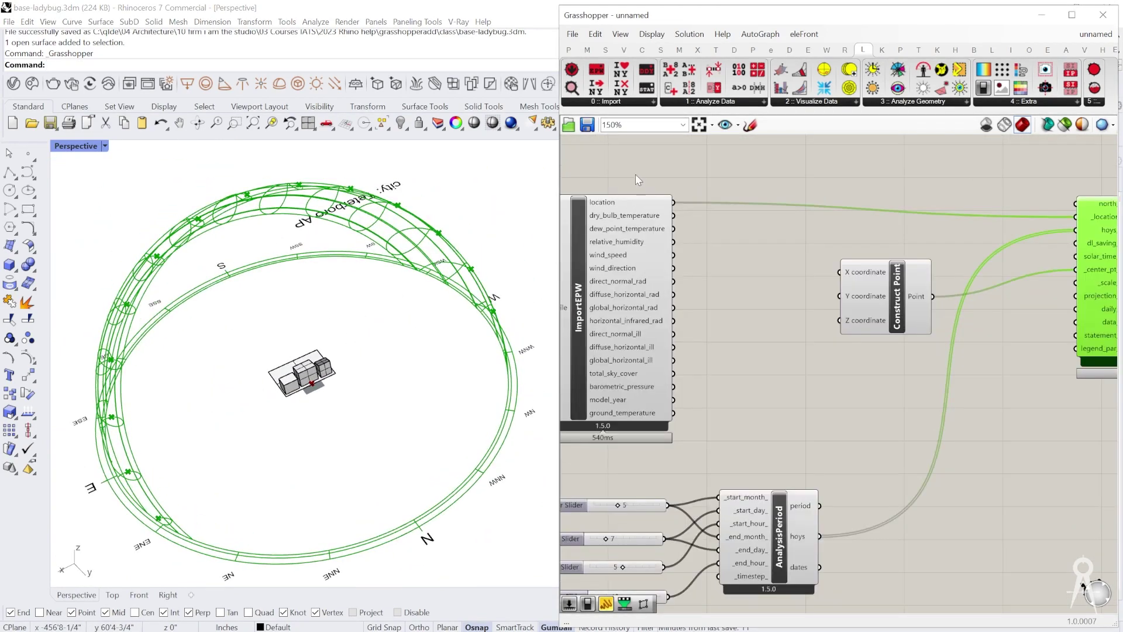
scroll(646, 204, up, 4)
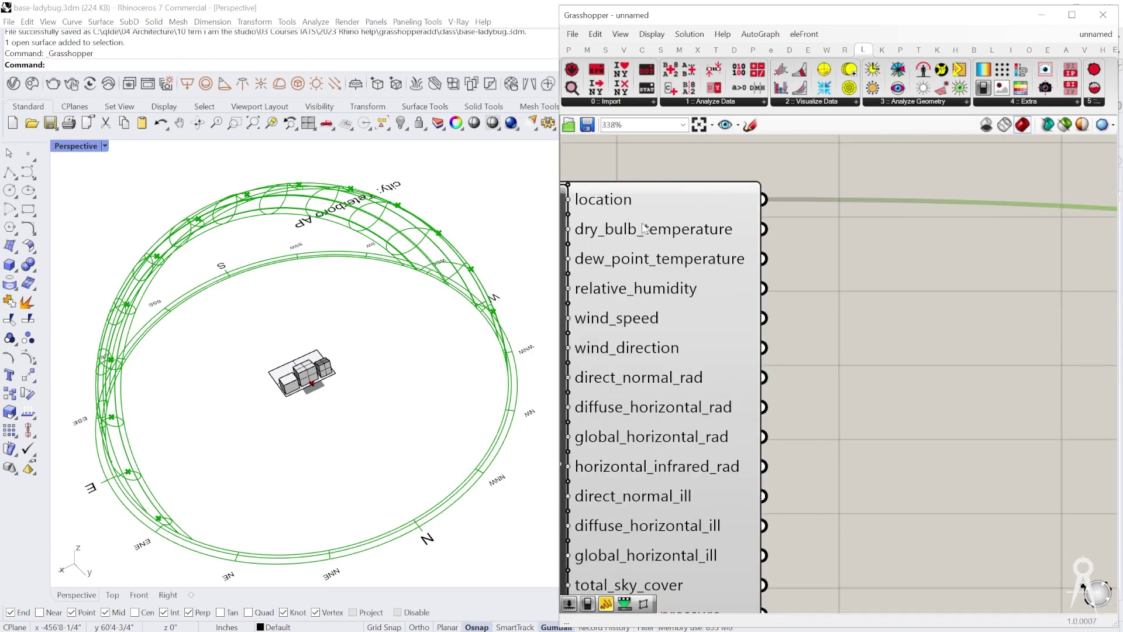
scroll(643, 228, down, 4)
scroll(640, 228, up, 5)
scroll(632, 229, down, 4)
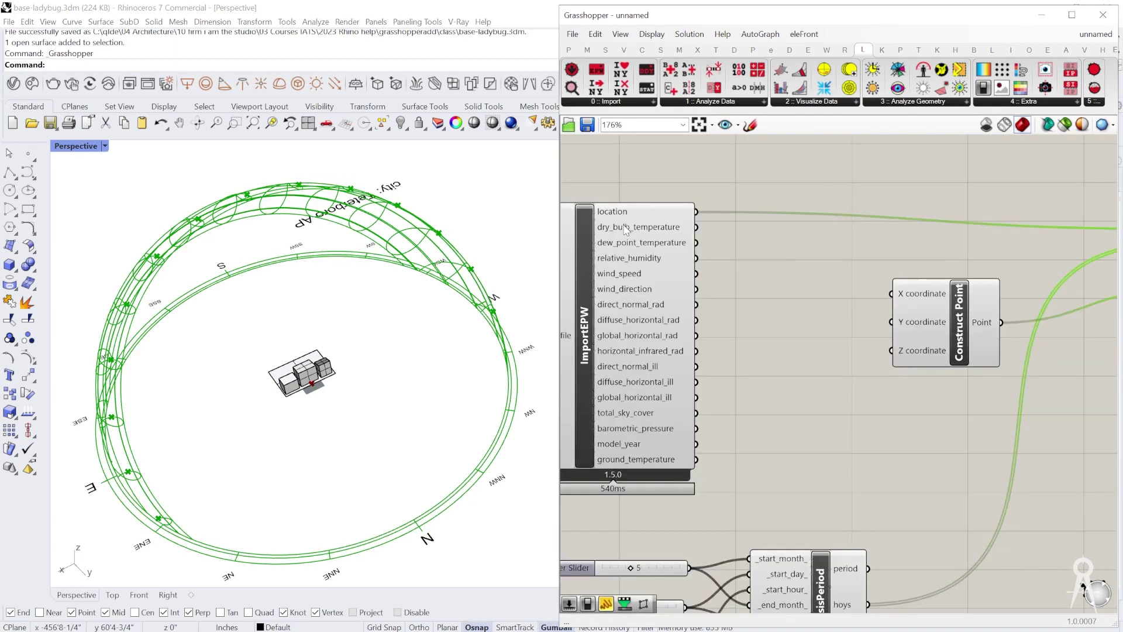
- Connect ImportEPW's dry_bulb_temperature output to the Sunpath component's data_ input
scroll(629, 229, down, 4)
scroll(754, 234, up, 3)
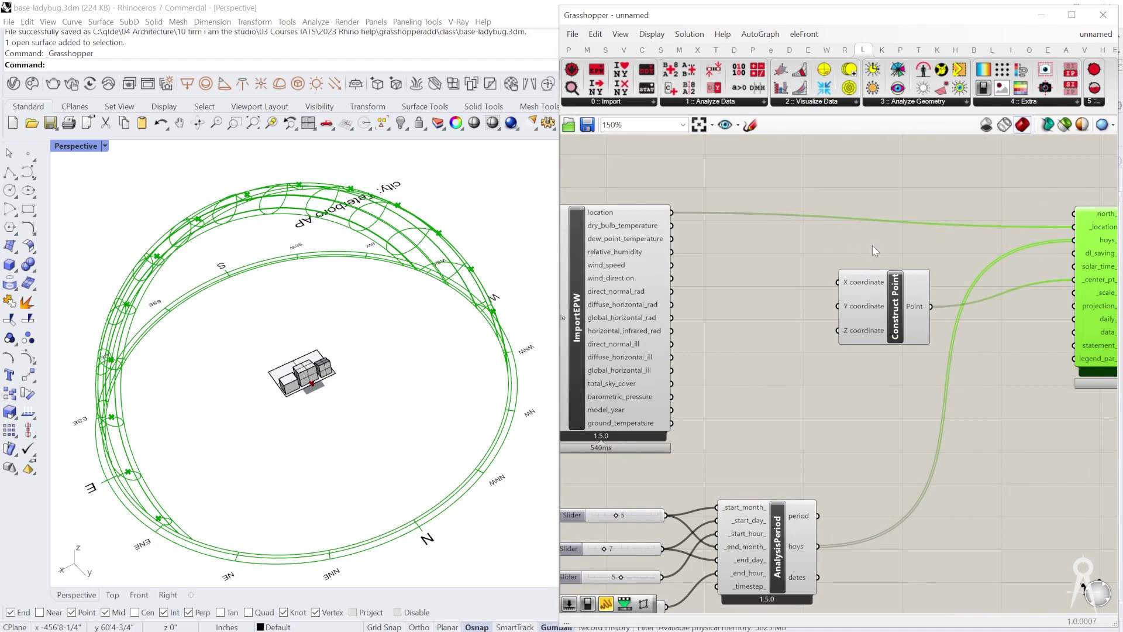
scroll(871, 333, up, 5)
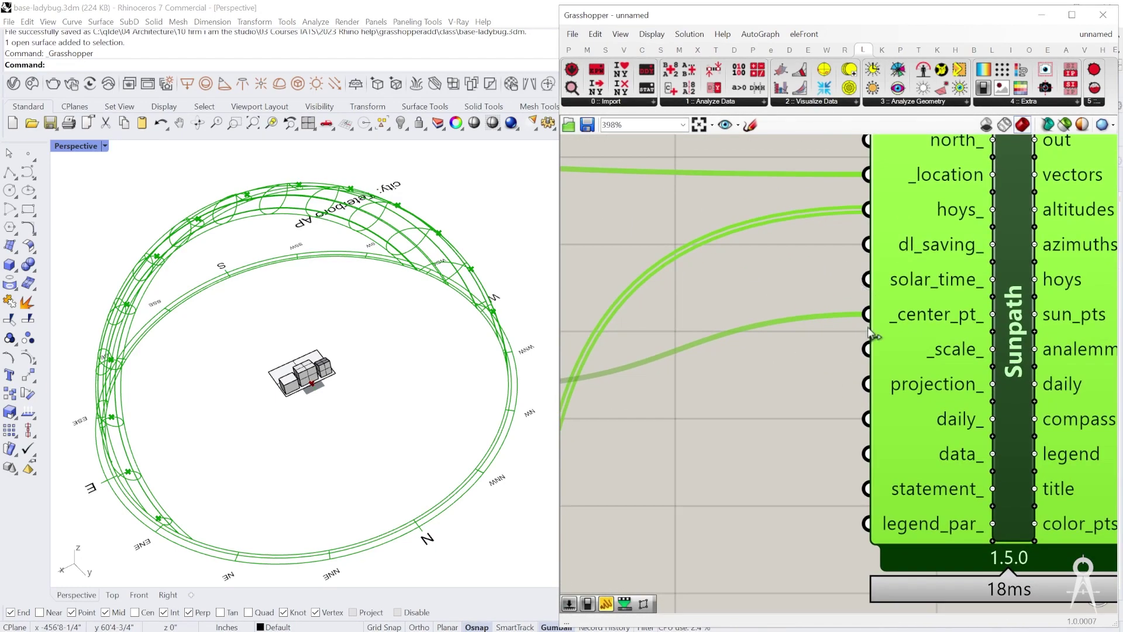
scroll(870, 332, down, 4)
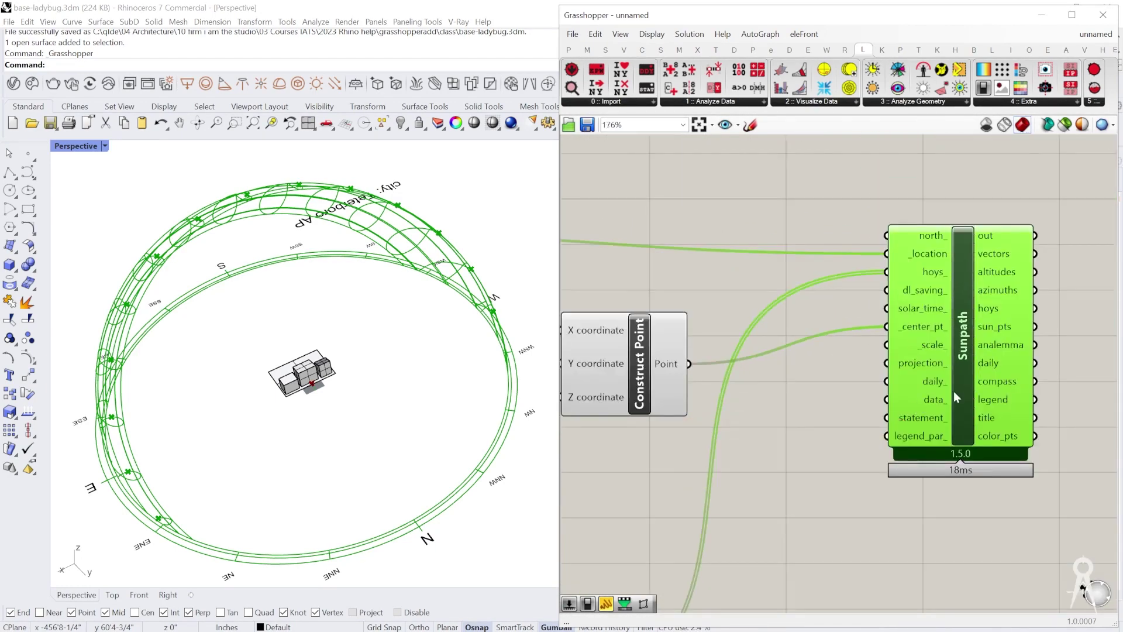
scroll(953, 390, down, 3)
scroll(732, 356, up, 3)
drag(700, 320, 885, 400)
scroll(765, 375, down, 5)
scroll(895, 357, up, 8)
- Examine the temperature-coloured sun positions and the dry bulb temperature legend around the building in the Perspective viewport
right_drag(404, 347, 269, 309)
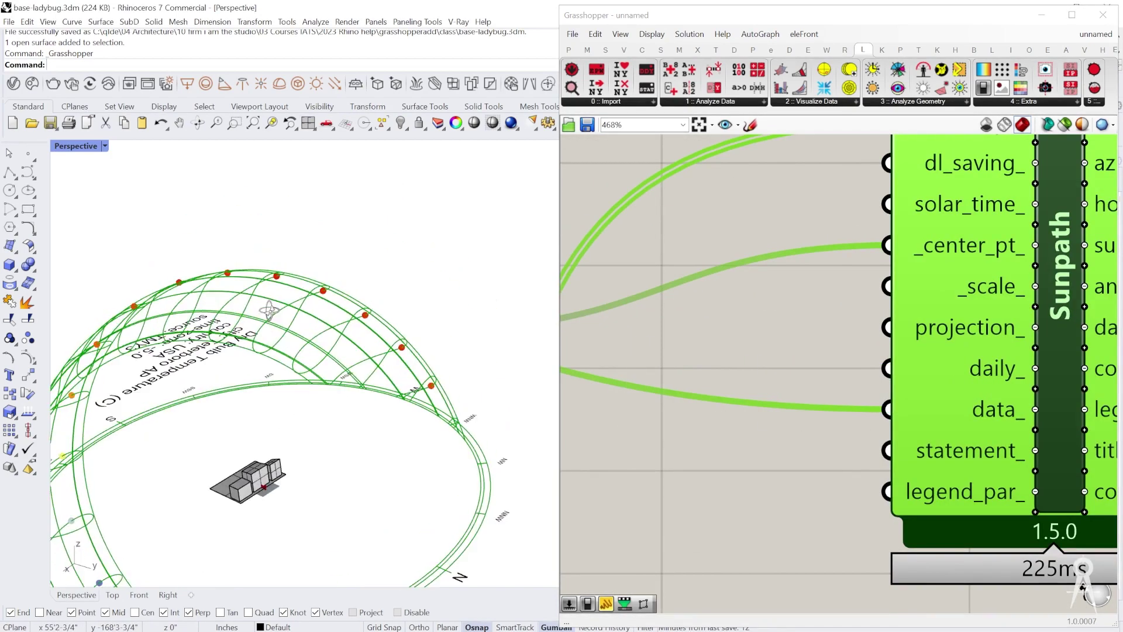
scroll(364, 322, down, 5)
right_drag(363, 323, 258, 399)
scroll(258, 399, up, 2)
right_drag(186, 408, 355, 305)
scroll(356, 306, down, 7)
scroll(383, 378, up, 5)
scroll(507, 356, down, 6)
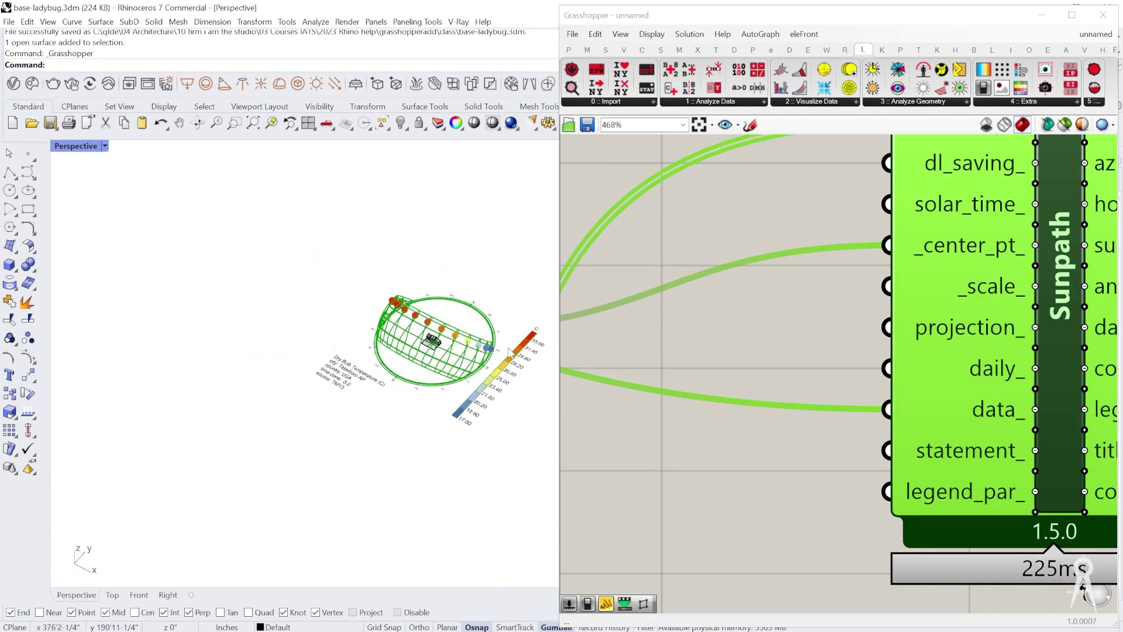
scroll(532, 338, up, 11)
scroll(525, 339, down, 5)
scroll(923, 417, down, 4)
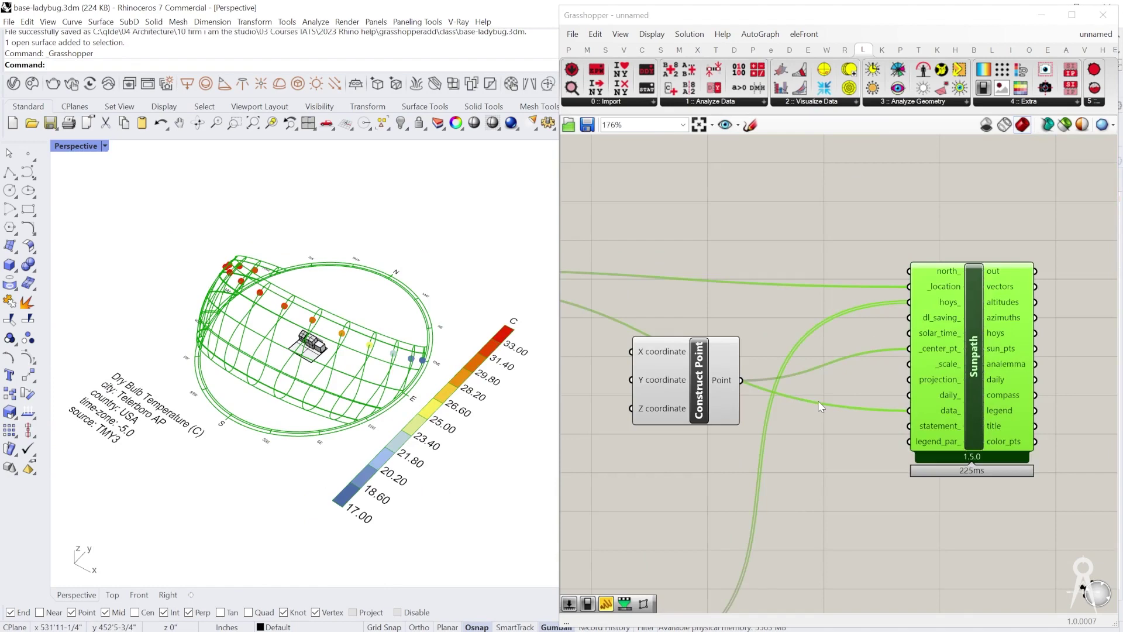
scroll(924, 414, up, 2)
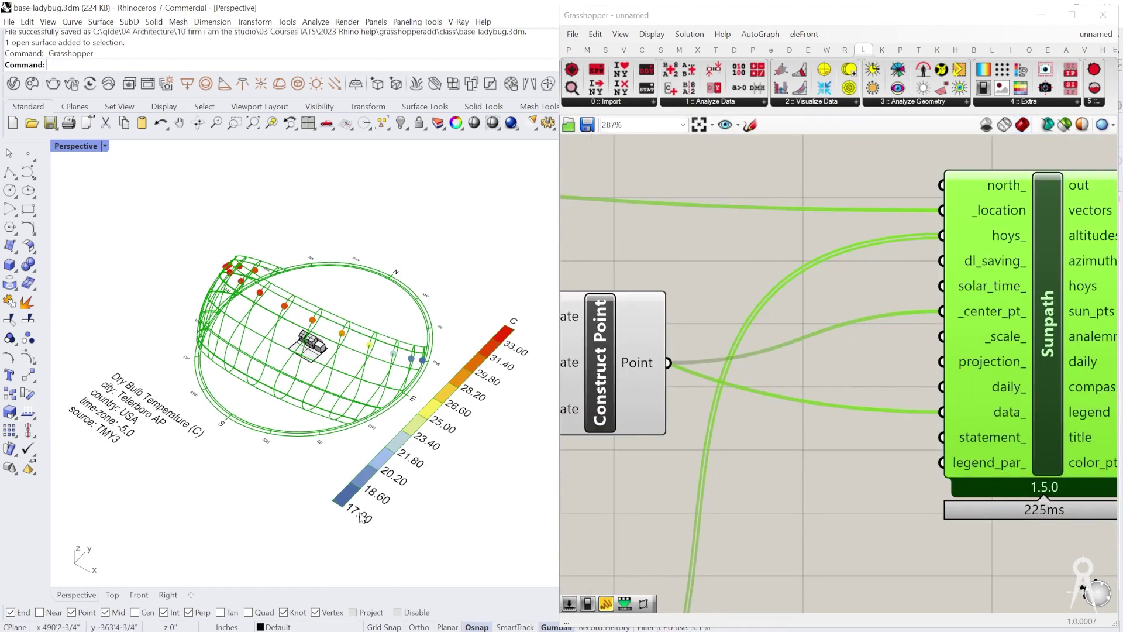
scroll(320, 316, up, 6)
right_drag(319, 322, 386, 411)
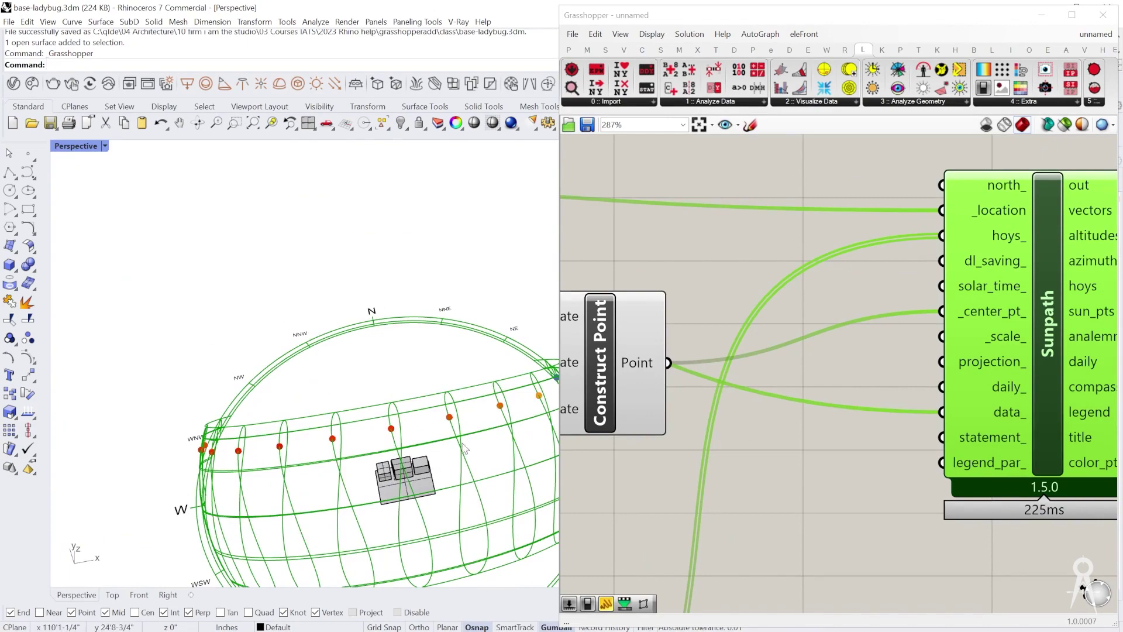
right_drag(410, 450, 241, 440)
scroll(353, 430, down, 6)
right_drag(417, 382, 386, 330)
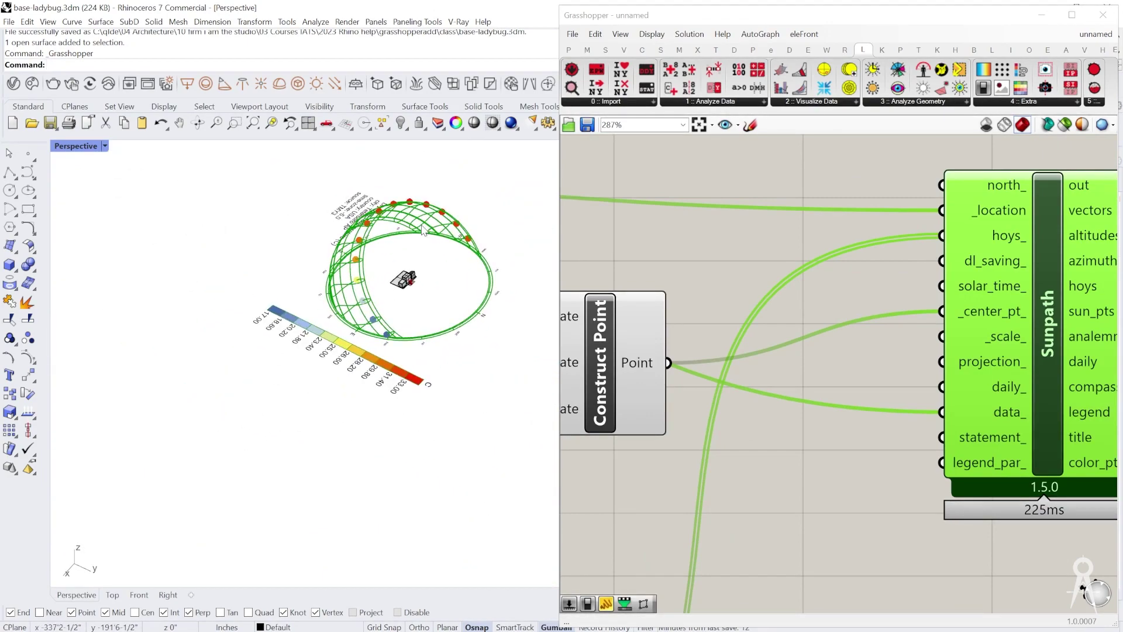
scroll(422, 229, up, 5)
right_drag(422, 232, 404, 362)
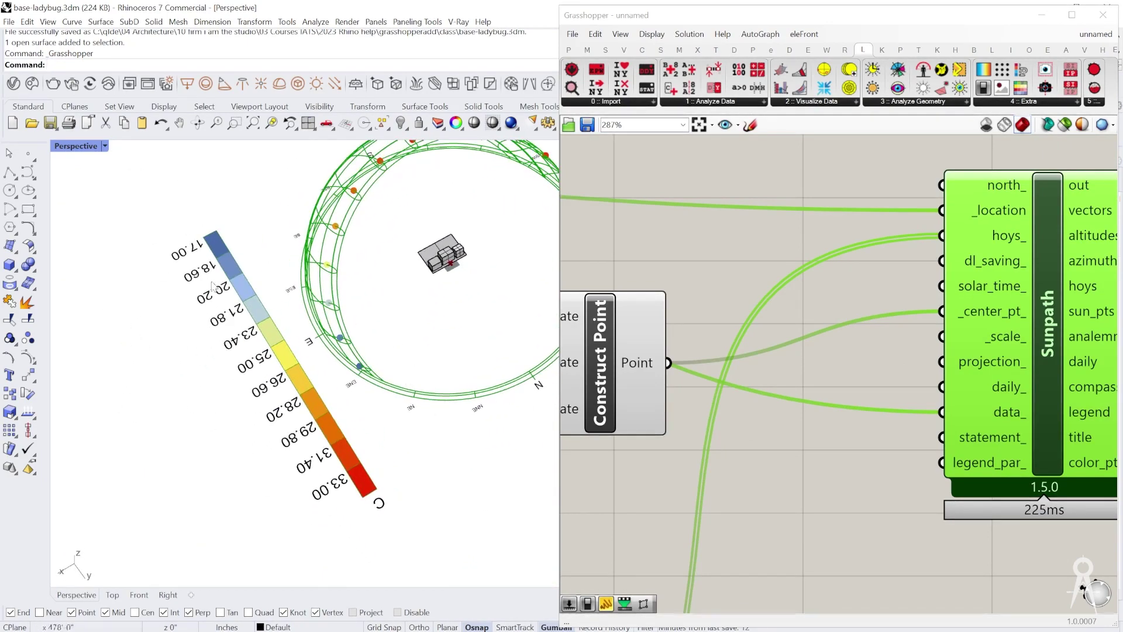
- Restore the four-viewport layout and examine the sun path, its temperature legend and its title text in the Top view
double_click(83, 144)
scroll(134, 210, down, 6)
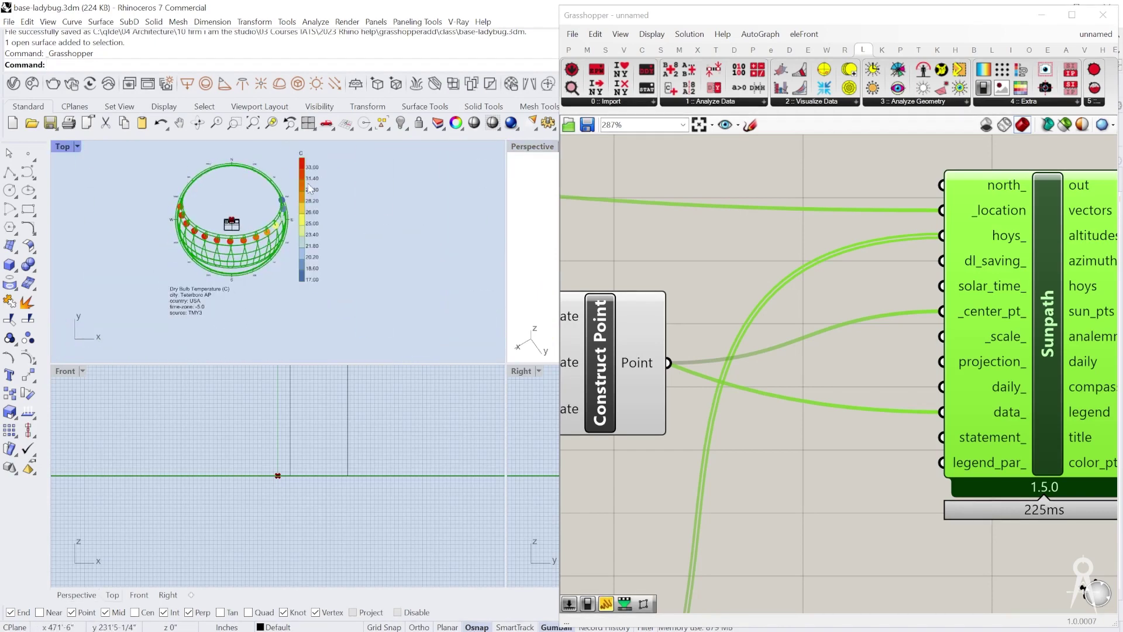
scroll(218, 253, up, 5)
scroll(171, 321, down, 2)
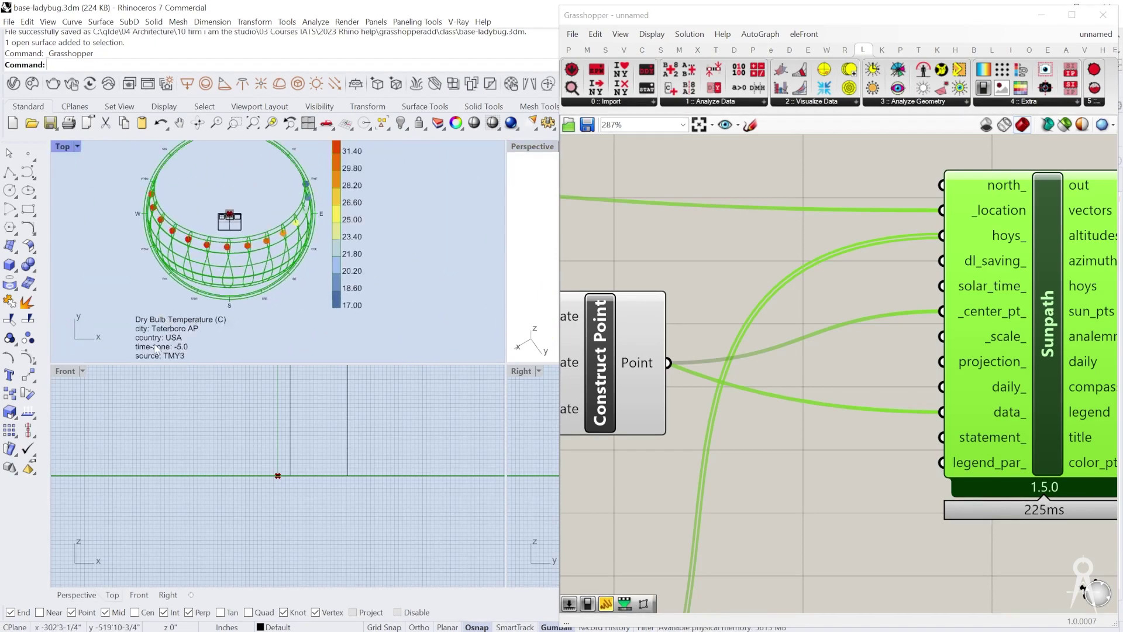
right_drag(321, 155, 292, 206)
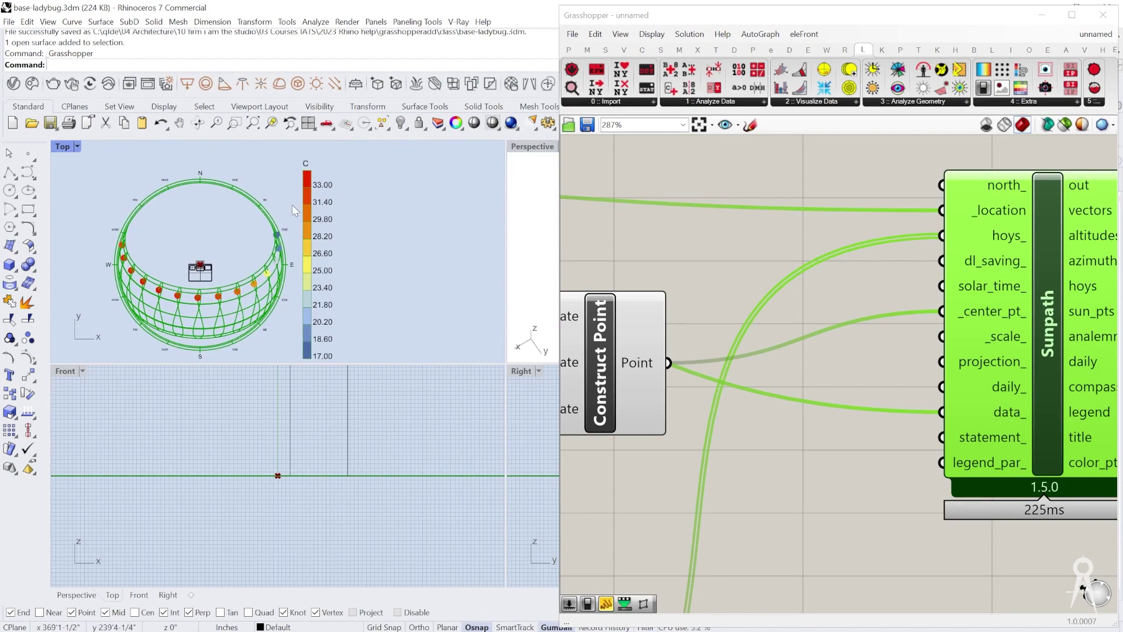
scroll(851, 320, down, 3)
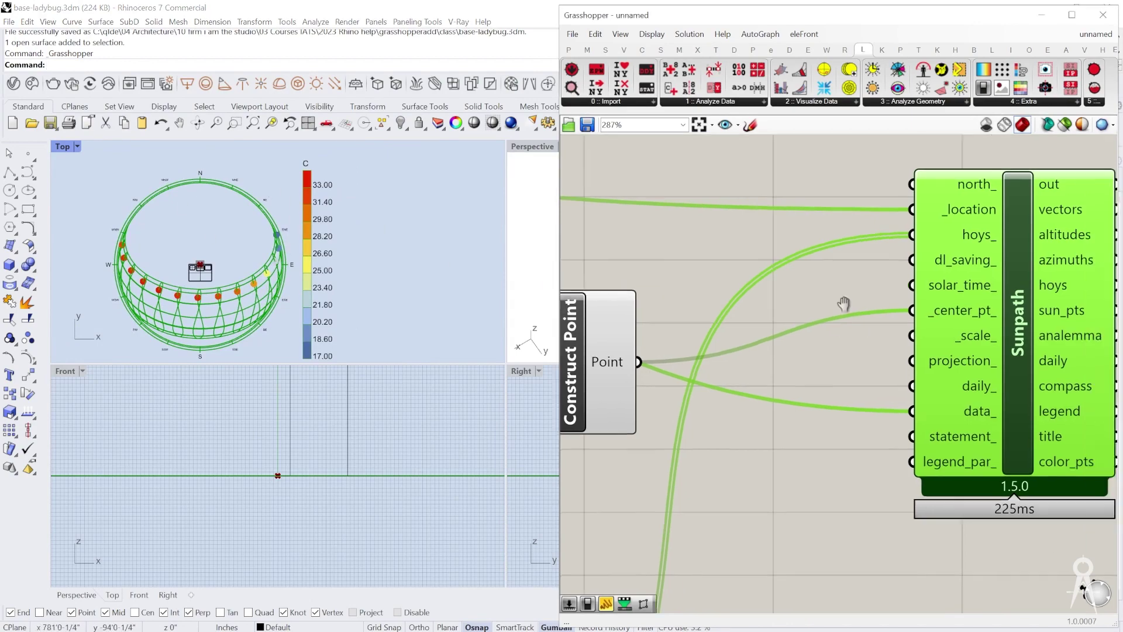